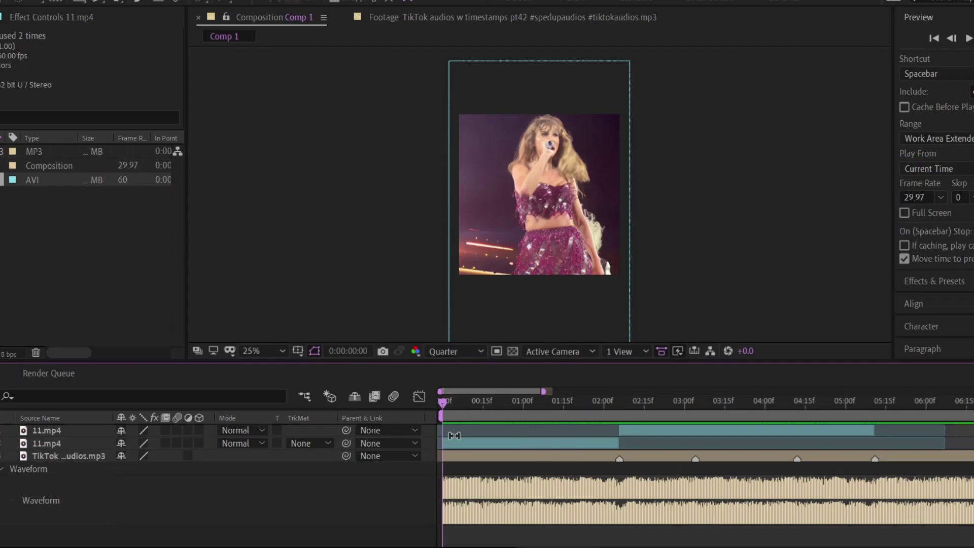
Step: Pre-compose the lower 11.mp4 layer into a new composition named 'intro'
{"action": "left_click", "coordinate": [457, 441]}
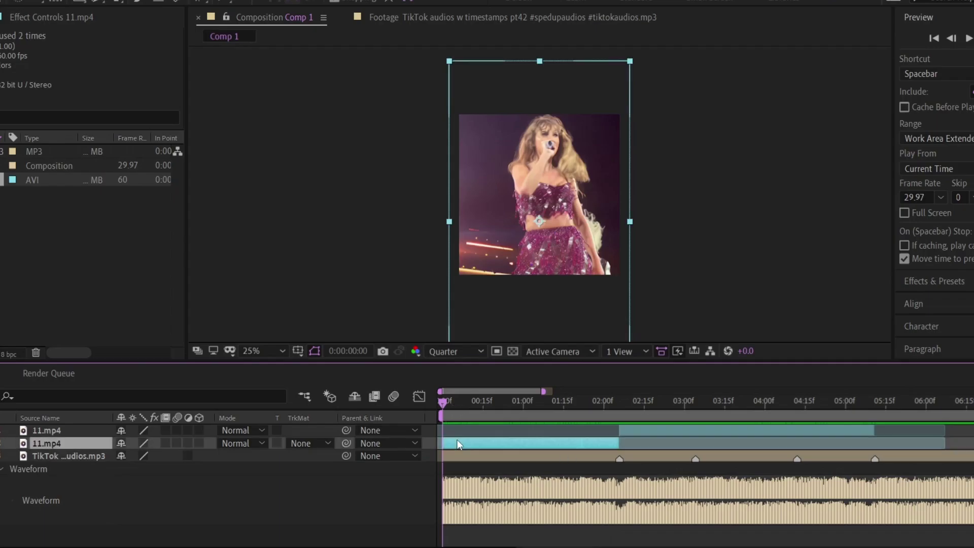
{"action": "right_click", "coordinate": [457, 439]}
{"action": "left_click", "coordinate": [528, 377]}
{"action": "type", "text": "intro"}
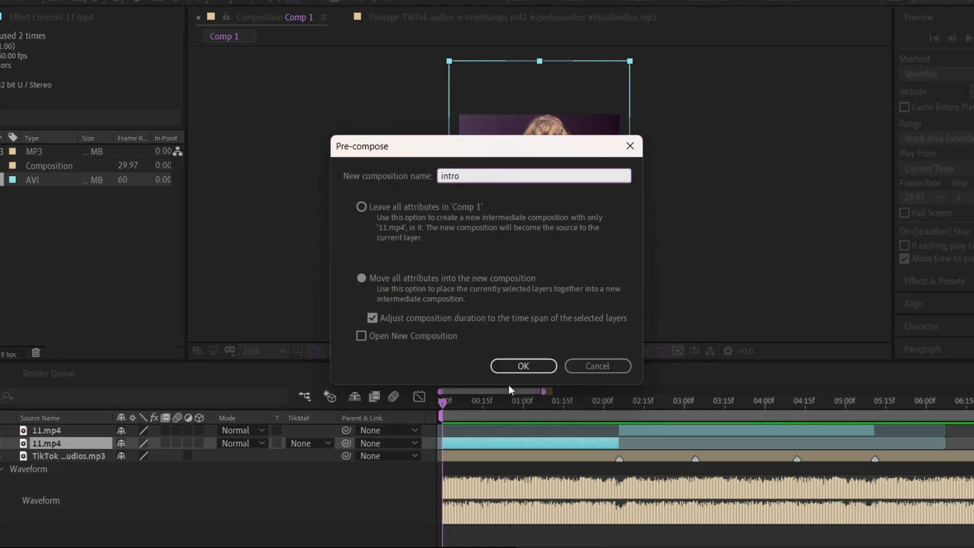
{"action": "left_click", "coordinate": [546, 363]}
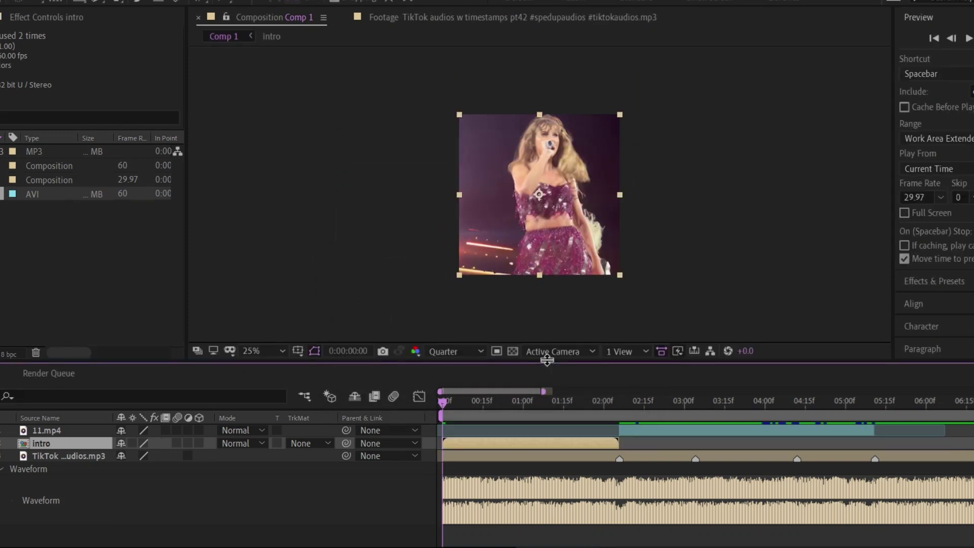
Step: Set the viewer magnification to Fit and scrub through the intro clip
{"action": "left_click", "coordinate": [269, 350]}
{"action": "left_click", "coordinate": [288, 111]}
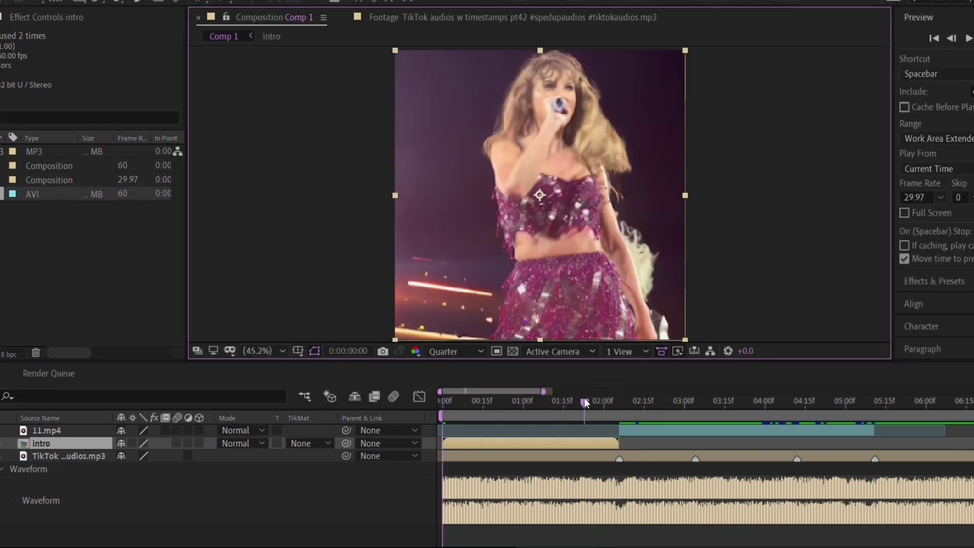
{"action": "left_click_drag", "start_coordinate": [584, 397], "coordinate": [442, 406]}
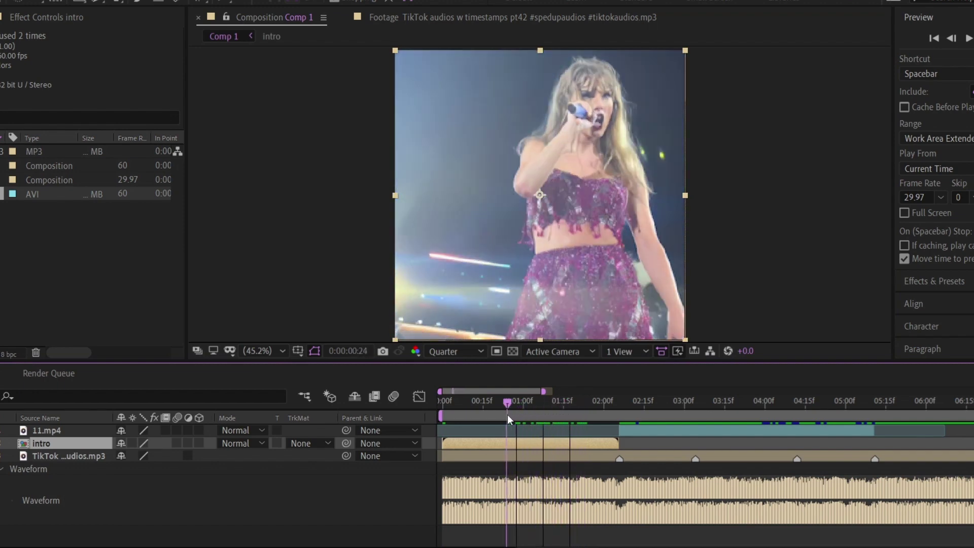
Step: From the composition start, apply S_JpegDamage to the intro clip
{"action": "left_click", "coordinate": [935, 281]}
{"action": "left_click", "coordinate": [949, 56]}
{"action": "type", "text": "jpeg"}
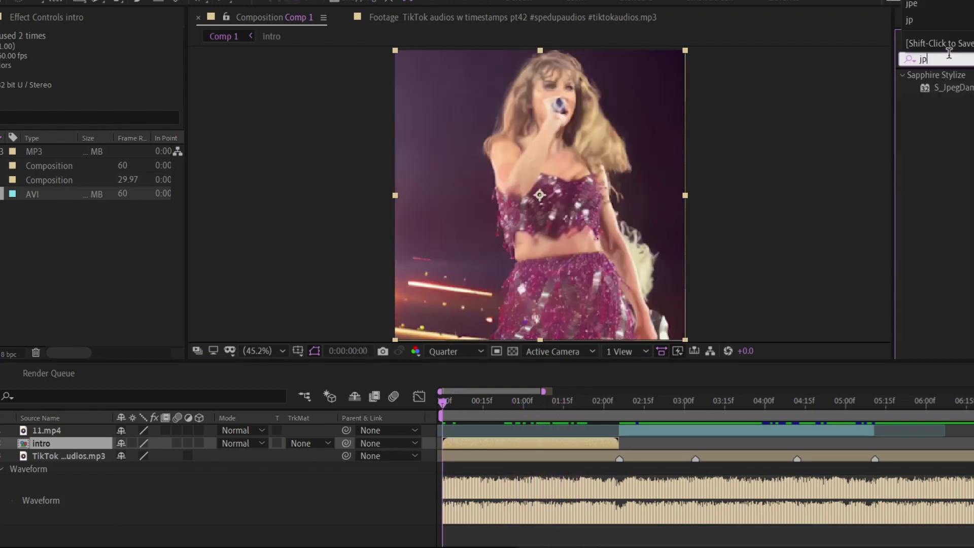
{"action": "left_click_drag", "start_coordinate": [952, 87], "coordinate": [540, 443]}
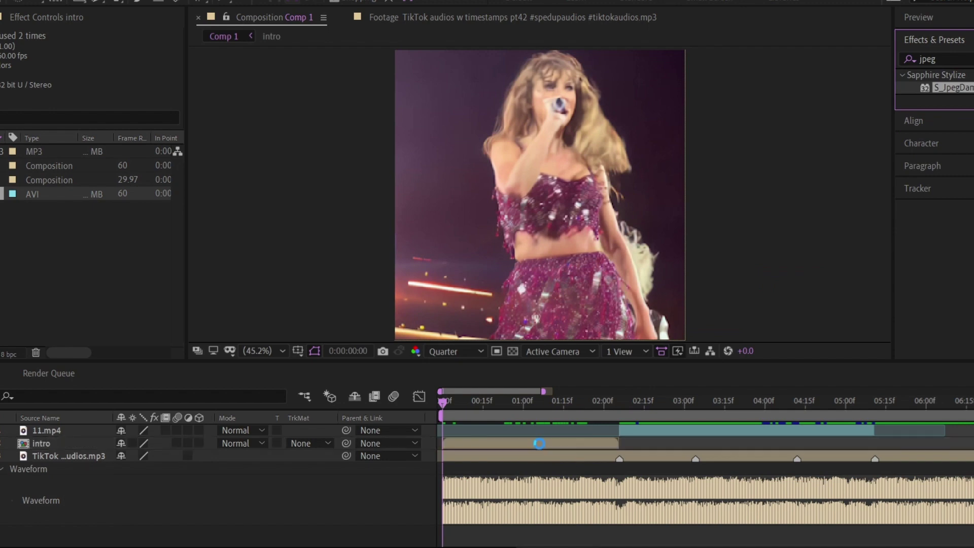
Step: Try the preview resolution at Full, then set it back to Quarter
{"action": "left_click", "coordinate": [469, 355]}
{"action": "left_click", "coordinate": [455, 391]}
{"action": "left_click", "coordinate": [449, 357]}
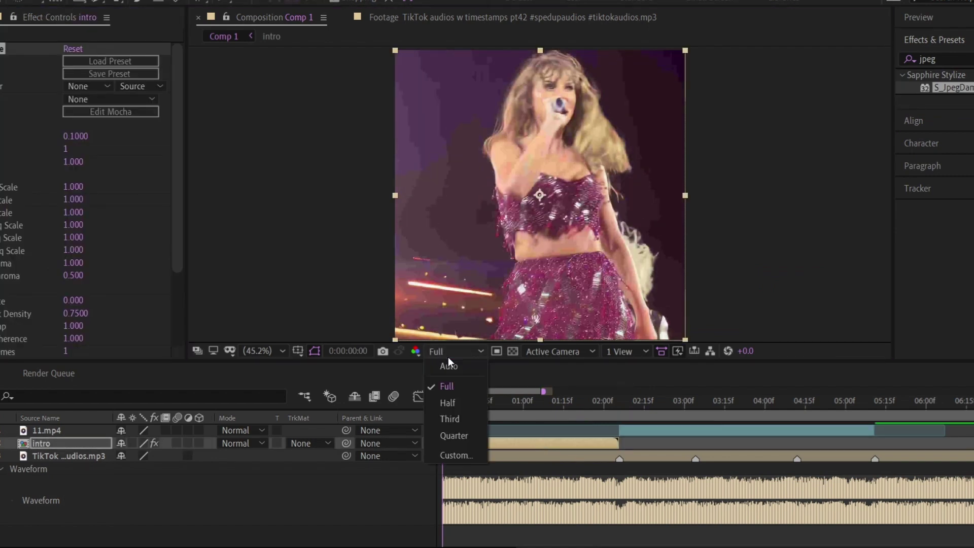
{"action": "left_click", "coordinate": [459, 393]}
{"action": "left_click", "coordinate": [457, 351]}
{"action": "left_click", "coordinate": [472, 430]}
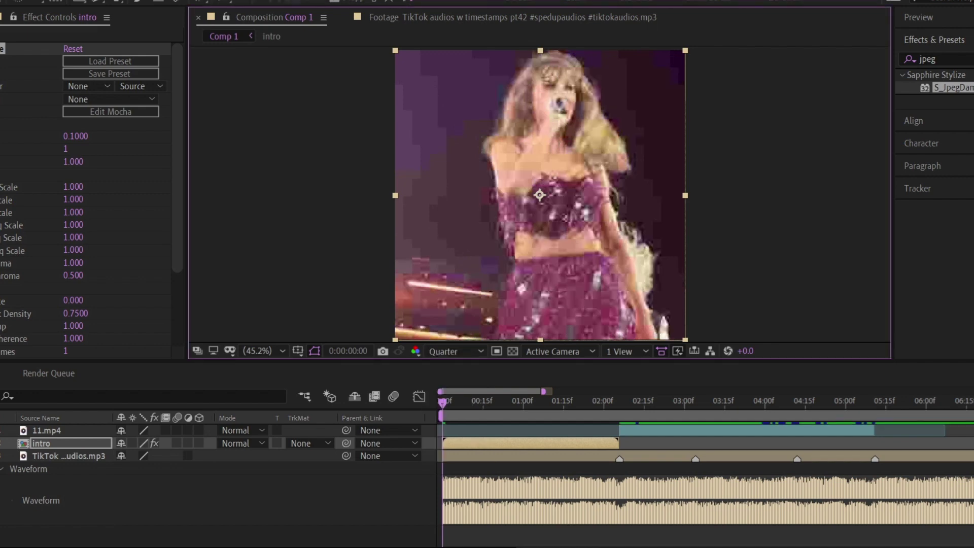
Step: Add the Black & White effect to the intro clip
{"action": "left_click", "coordinate": [928, 59]}
{"action": "type", "text": "black"}
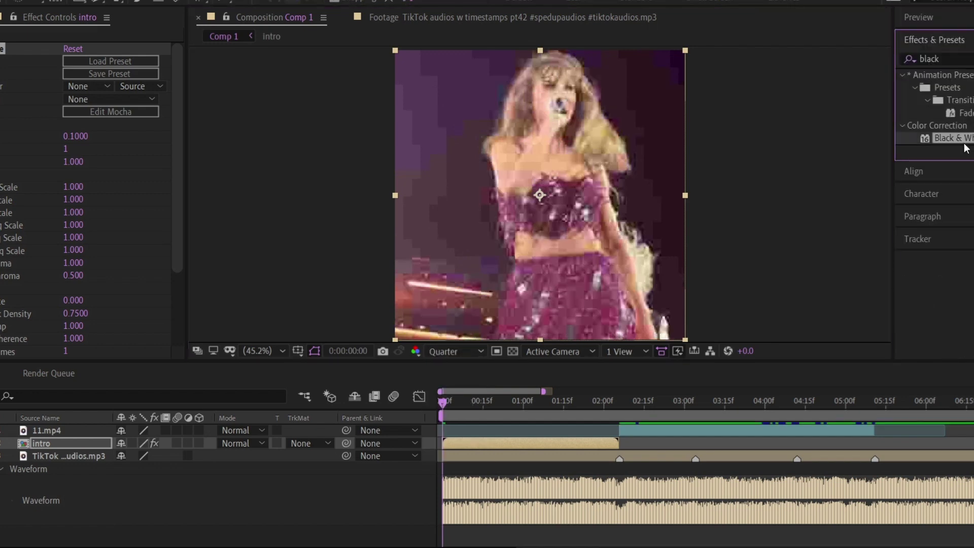
{"action": "left_click_drag", "start_coordinate": [949, 138], "coordinate": [493, 443]}
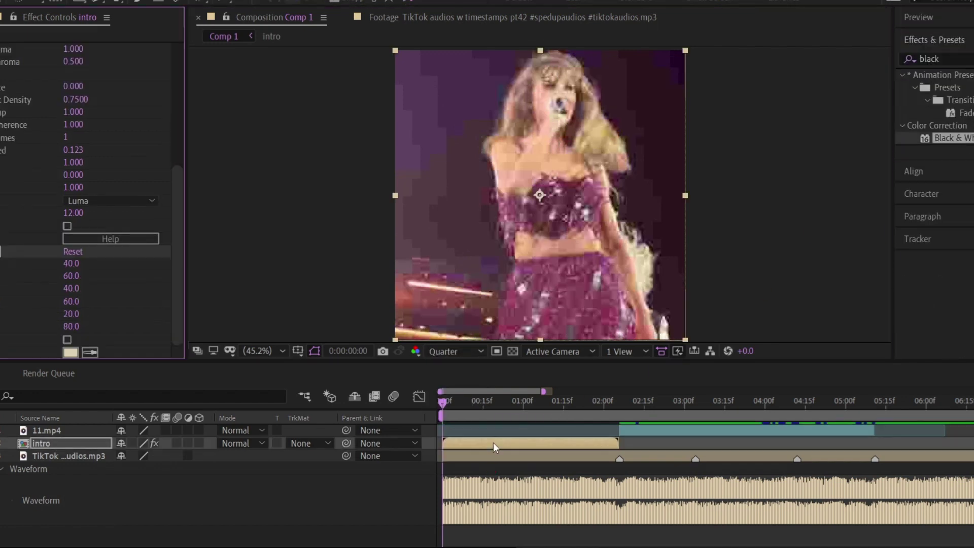
Step: Add Posterize and Posterize Time (12 fps) to the intro clip
{"action": "left_click", "coordinate": [962, 57]}
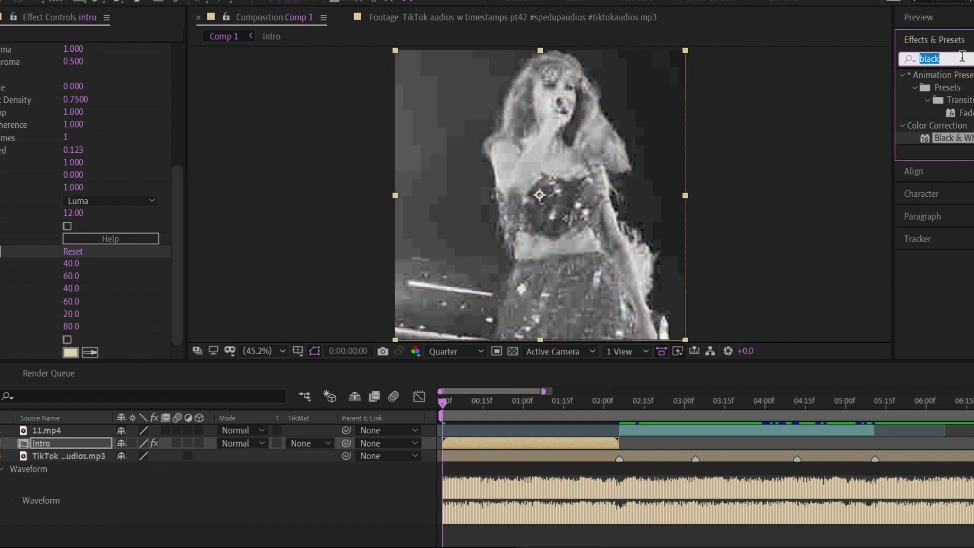
{"action": "type", "text": "poster"}
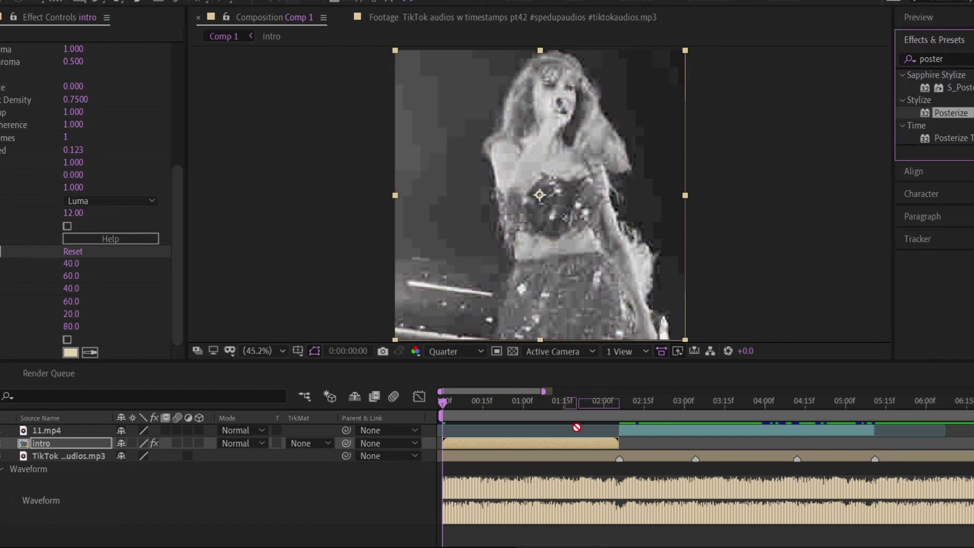
{"action": "left_click_drag", "start_coordinate": [952, 112], "coordinate": [566, 443]}
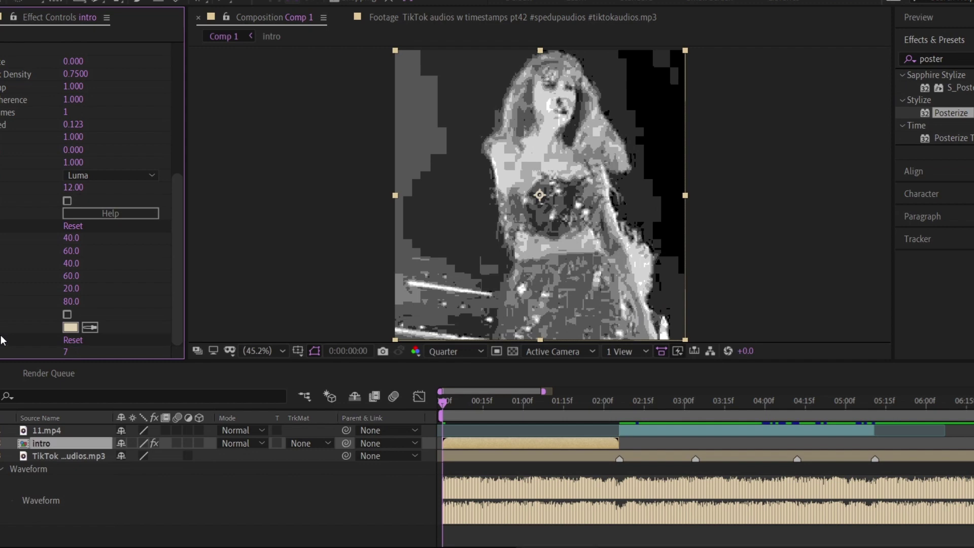
{"action": "scroll", "coordinate": [6, 340], "scroll_direction": "up", "scroll_amount": 1}
{"action": "left_click_drag", "start_coordinate": [970, 141], "coordinate": [494, 444]}
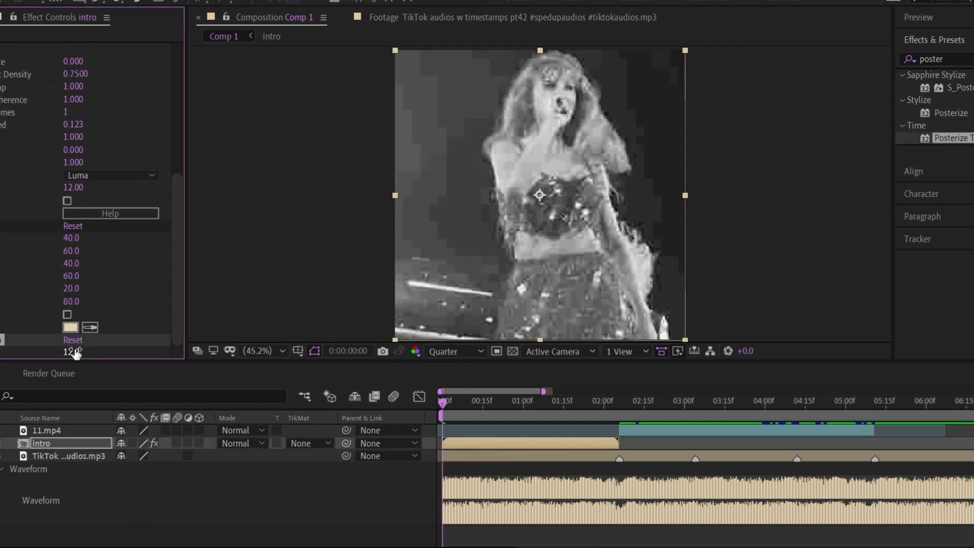
{"action": "left_click", "coordinate": [444, 405]}
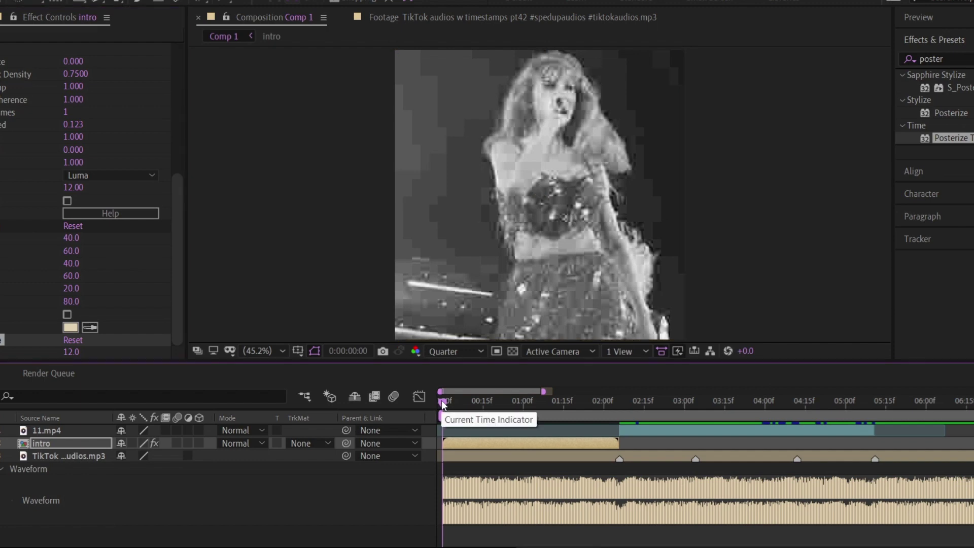
Step: Preview the intro, then move the time indicator to 0:00:02:06 where 11.mp4 begins
{"action": "key", "text": "space"}
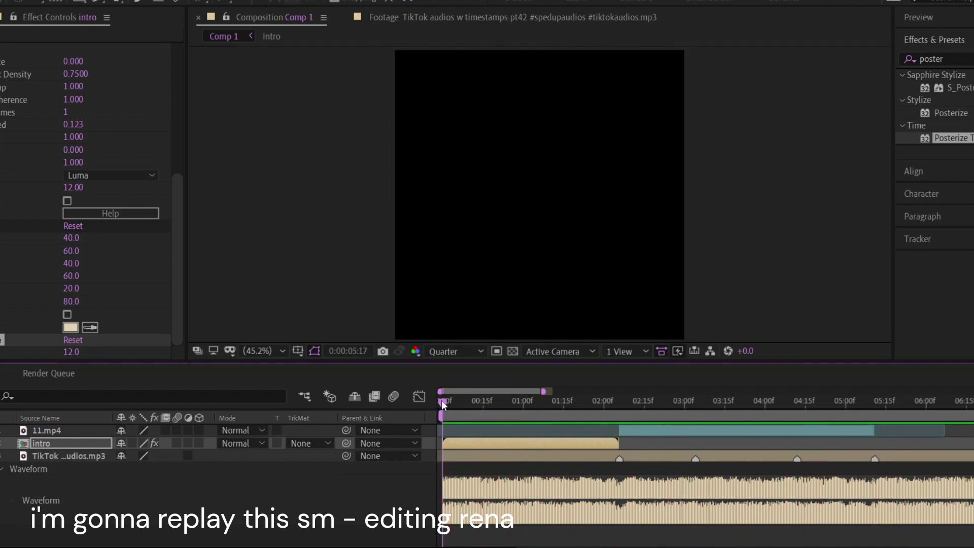
{"action": "left_click_drag", "start_coordinate": [443, 403], "coordinate": [620, 400]}
Step: Pre-compose the remaining 11.mp4 layer as a precomp named '1'
{"action": "right_click", "coordinate": [632, 427]}
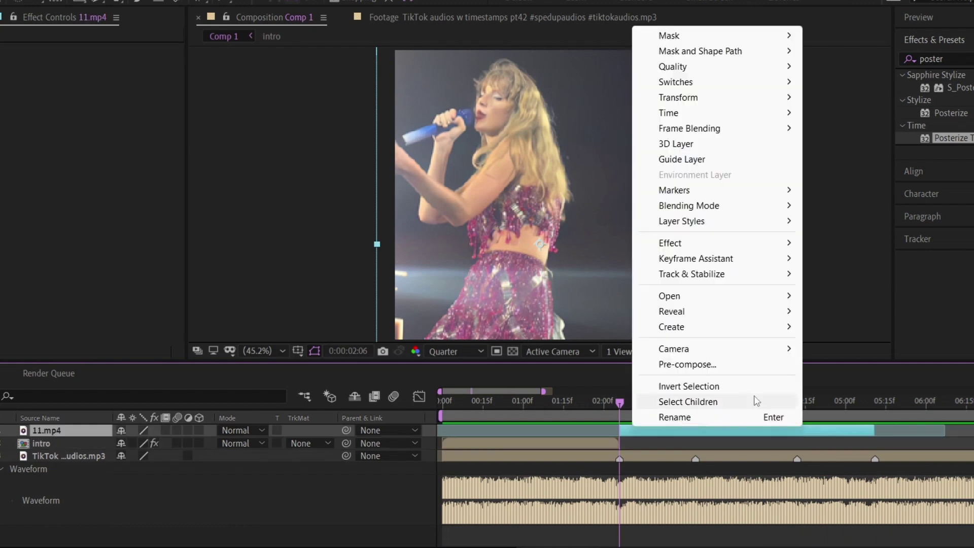
{"action": "left_click", "coordinate": [738, 365]}
{"action": "left_click", "coordinate": [523, 365]}
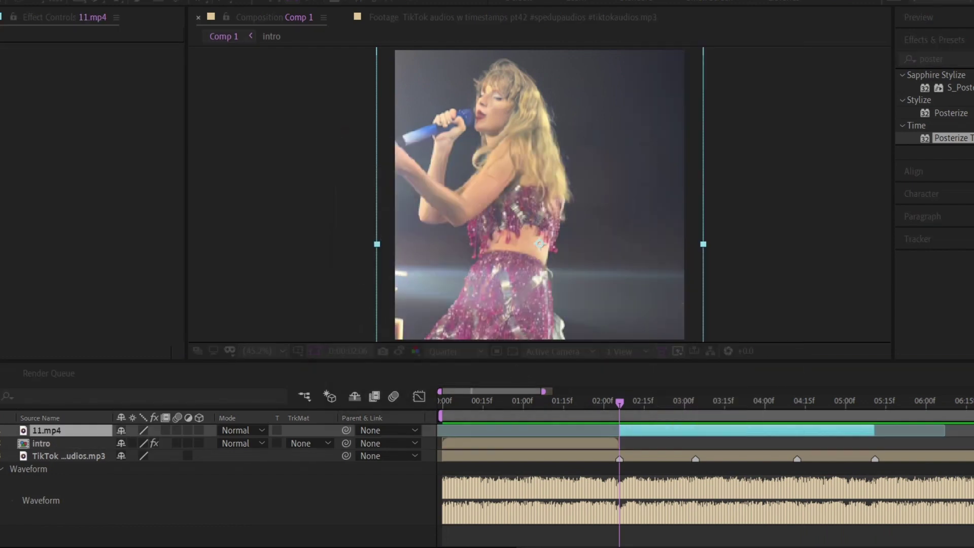
Step: Apply Twixtor Pro with Motion Weighted Blend, Inverse w/ Smart Blend warping and Contrast/Edge Enhance prep
{"action": "double_click", "coordinate": [939, 59]}
{"action": "type", "text": "twix"}
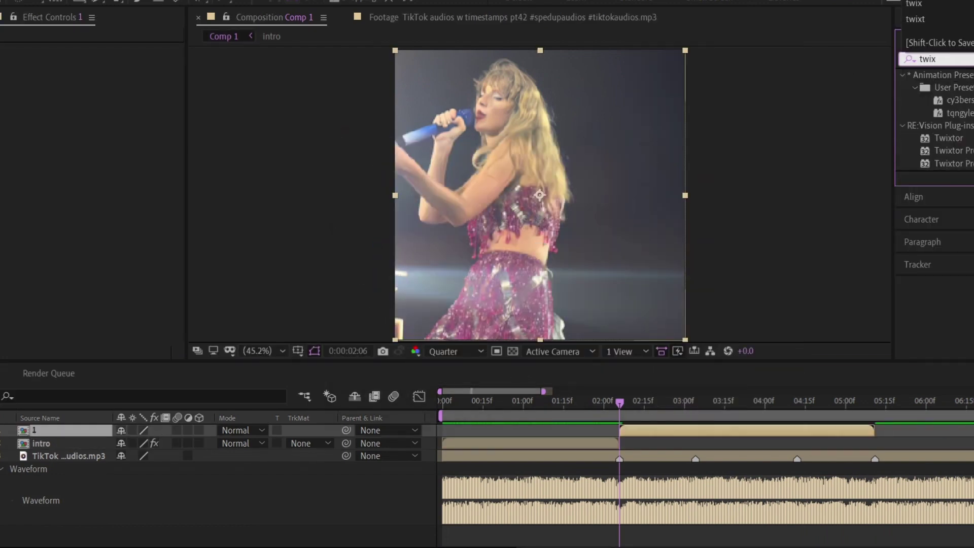
{"action": "left_click_drag", "start_coordinate": [943, 151], "coordinate": [751, 432]}
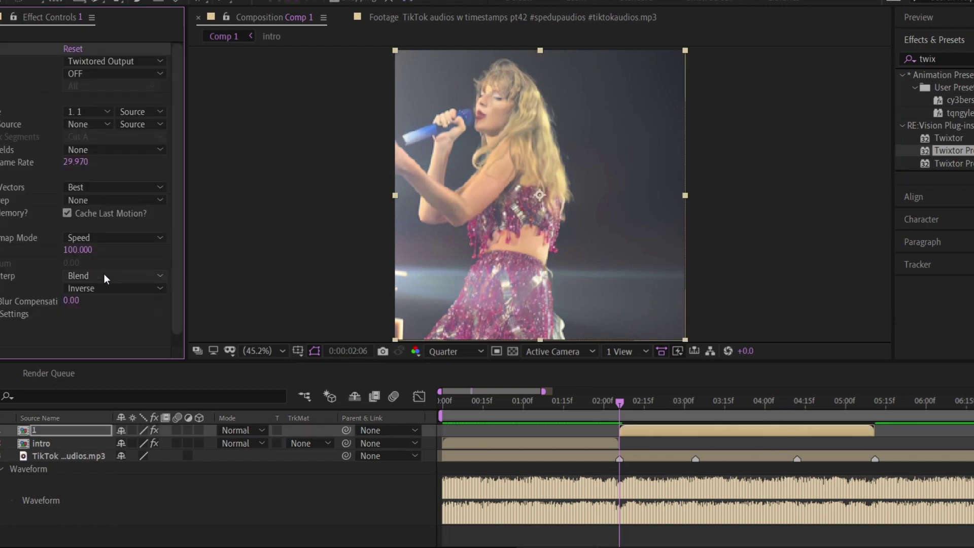
{"action": "left_click", "coordinate": [105, 276]}
{"action": "left_click", "coordinate": [106, 320]}
{"action": "left_click", "coordinate": [104, 288]}
{"action": "left_click", "coordinate": [107, 318]}
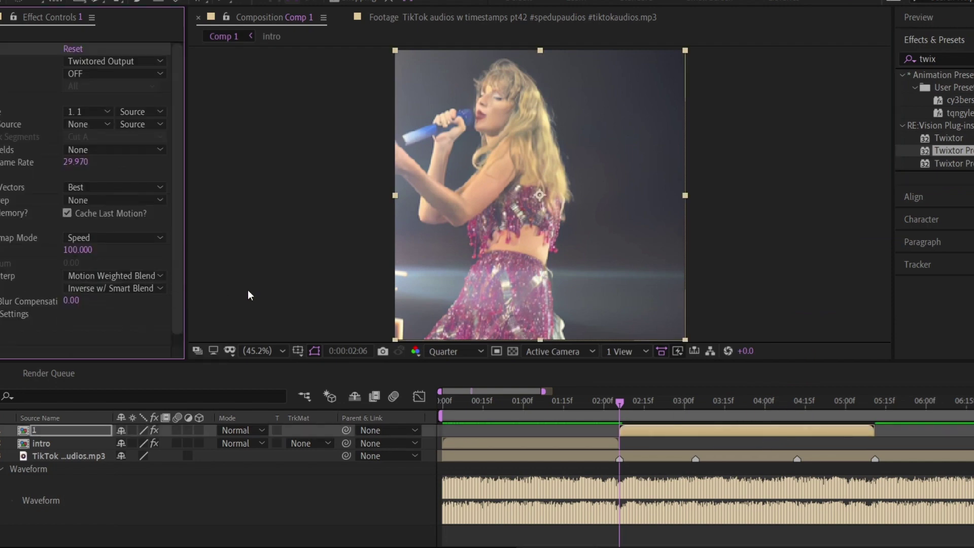
{"action": "left_click", "coordinate": [88, 200]}
{"action": "left_click", "coordinate": [117, 232]}
Step: Back at frame 02:06, start editing the Twixtor Speed value
{"action": "left_click", "coordinate": [615, 404]}
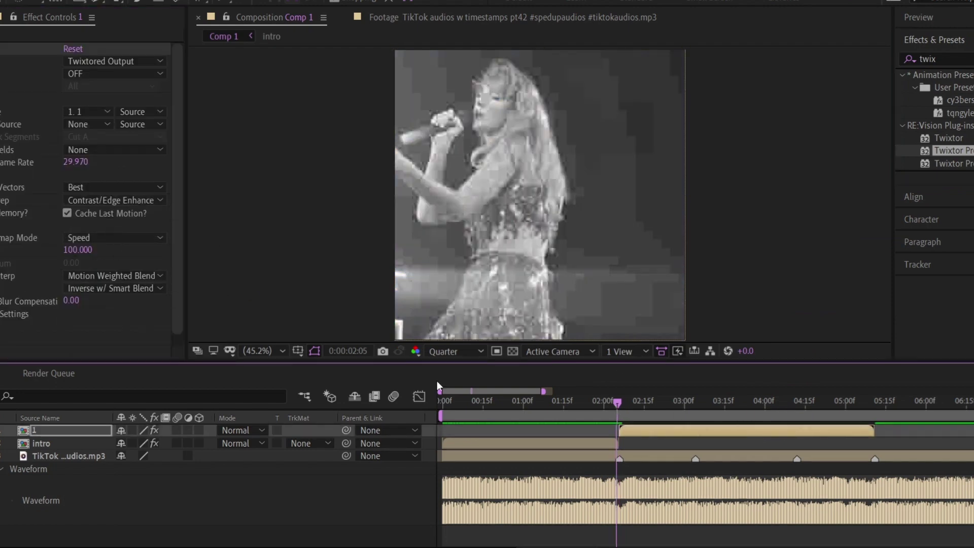
{"action": "left_click", "coordinate": [78, 250]}
{"action": "left_click", "coordinate": [620, 403]}
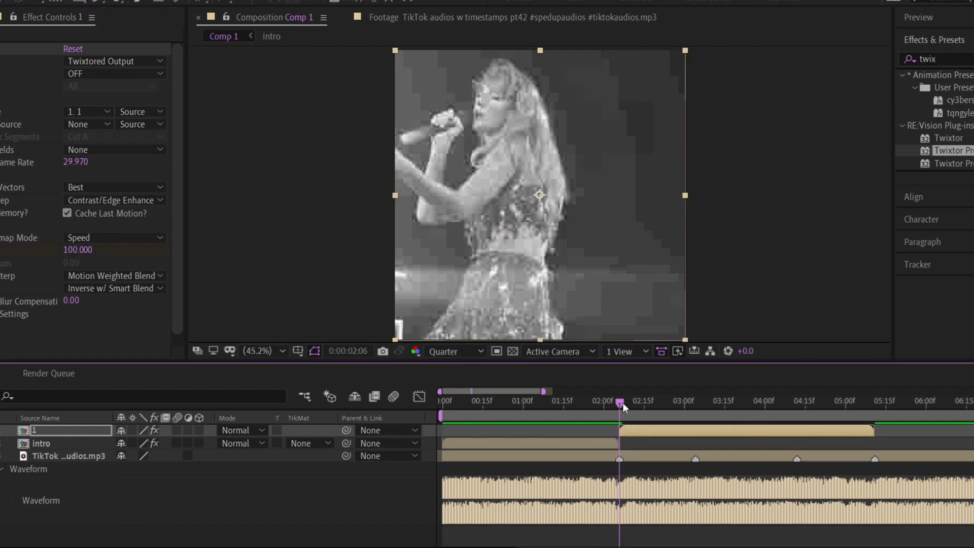
{"action": "left_click", "coordinate": [80, 249]}
{"action": "type", "text": "200.000"}
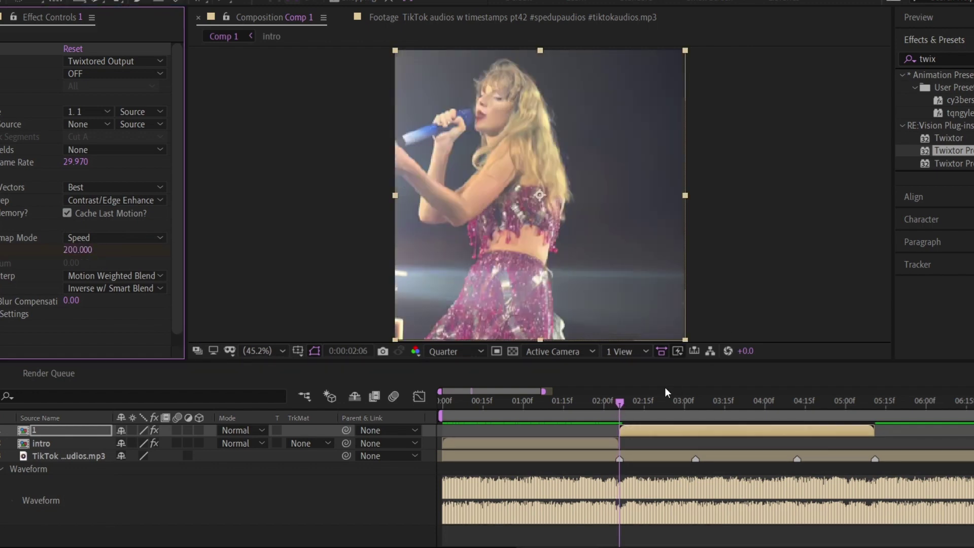
Step: Reveal the Speed keyframes and set a new Speed value at frame 02:19
{"action": "key", "text": "u"}
{"action": "scroll", "coordinate": [642, 440], "scroll_direction": "up", "scroll_amount": 2}
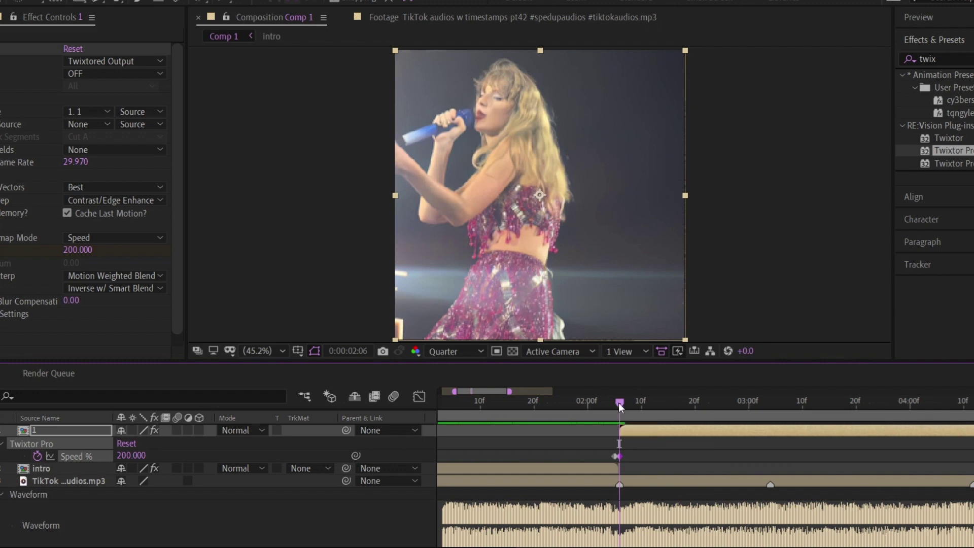
{"action": "left_click_drag", "start_coordinate": [619, 403], "coordinate": [689, 403]}
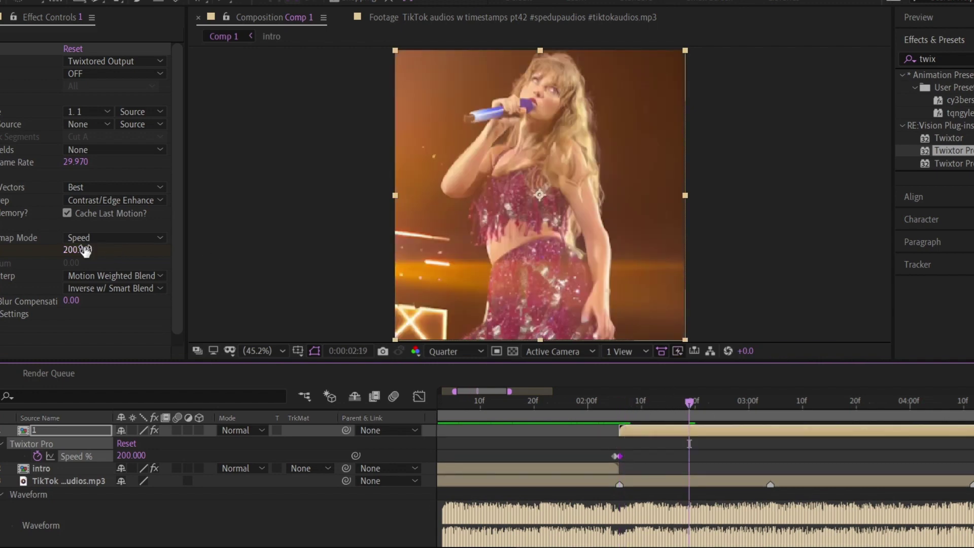
{"action": "left_click", "coordinate": [85, 251]}
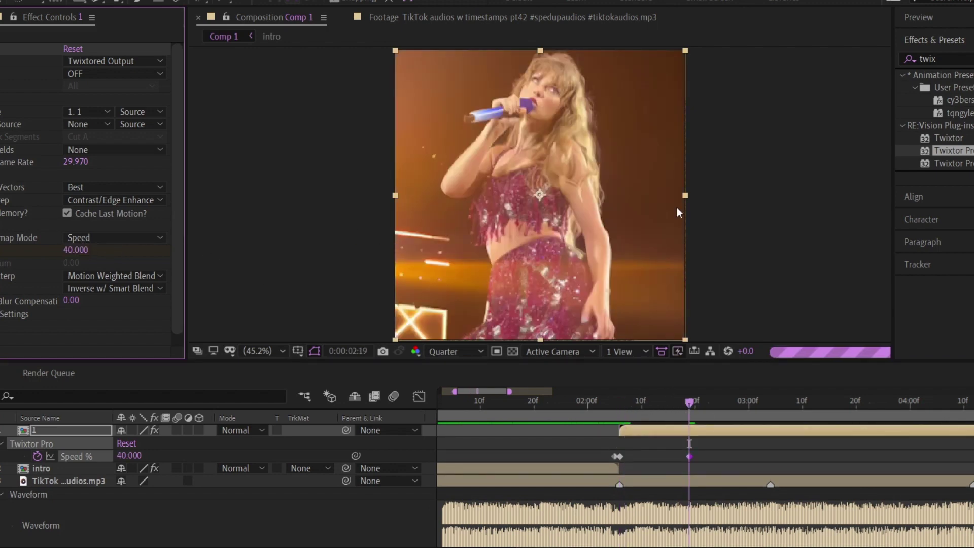
{"action": "left_click_drag", "start_coordinate": [709, 452], "coordinate": [619, 472]}
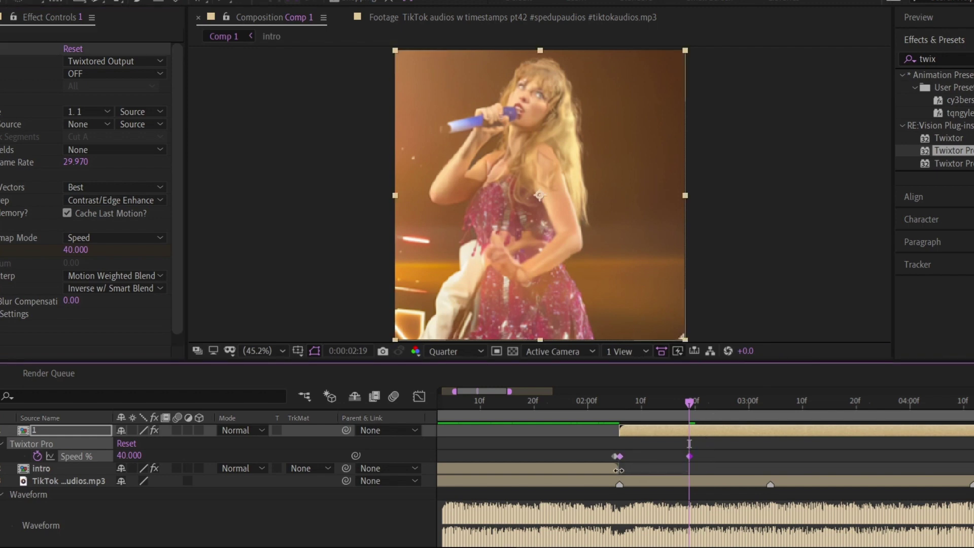
Step: Paste the copied Speed keyframes at 03:04 and again at 04:12
{"action": "key", "text": "Page_Down"}
{"action": "key", "text": "Page_Down"}
{"action": "left_click_drag", "start_coordinate": [763, 413], "coordinate": [770, 413]}
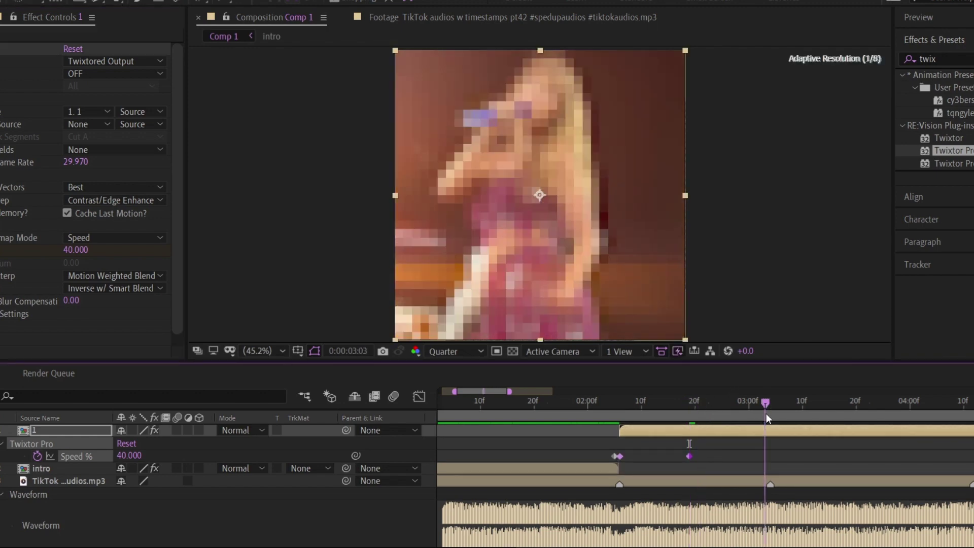
{"action": "key", "text": "ctrl+v"}
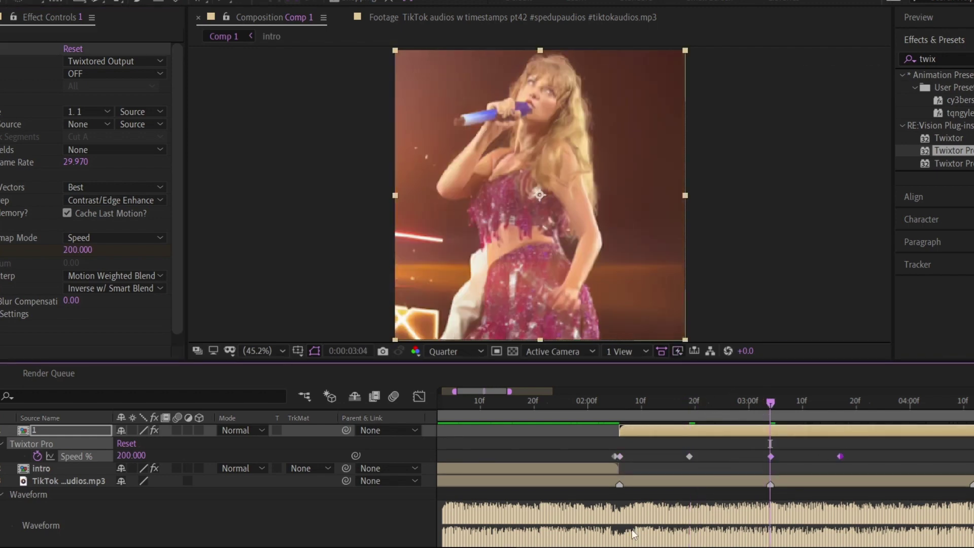
{"action": "scroll", "coordinate": [706, 488], "scroll_direction": "right", "scroll_amount": 5}
{"action": "left_click", "coordinate": [729, 400]}
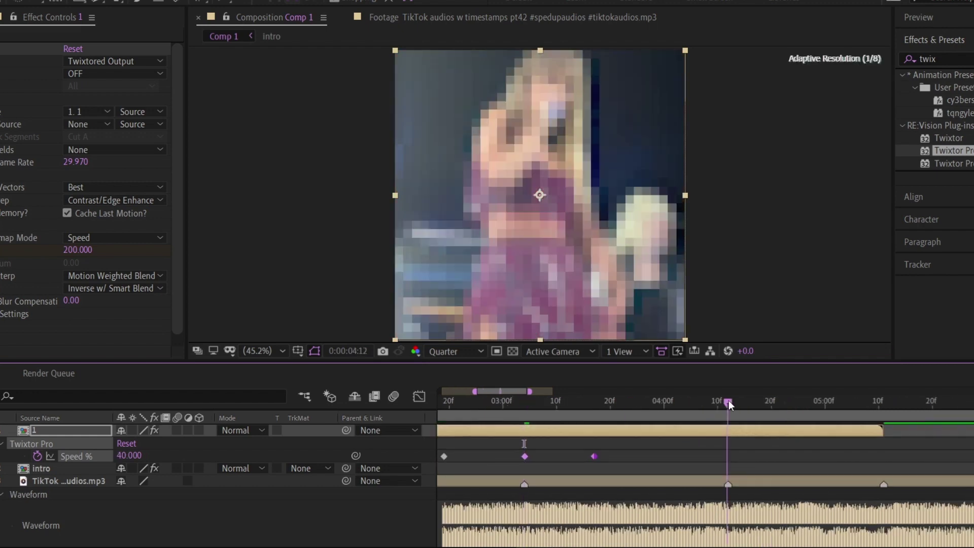
{"action": "key", "text": "ctrl+v"}
Step: Select all the Speed keyframes and apply Easy Ease to them
{"action": "left_click_drag", "start_coordinate": [836, 455], "coordinate": [481, 457]}
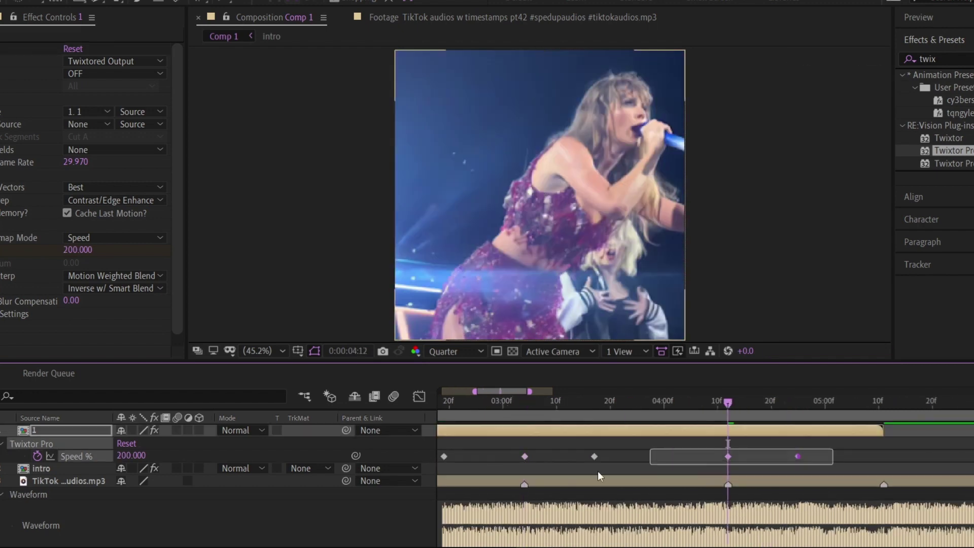
{"action": "right_click", "coordinate": [480, 455]}
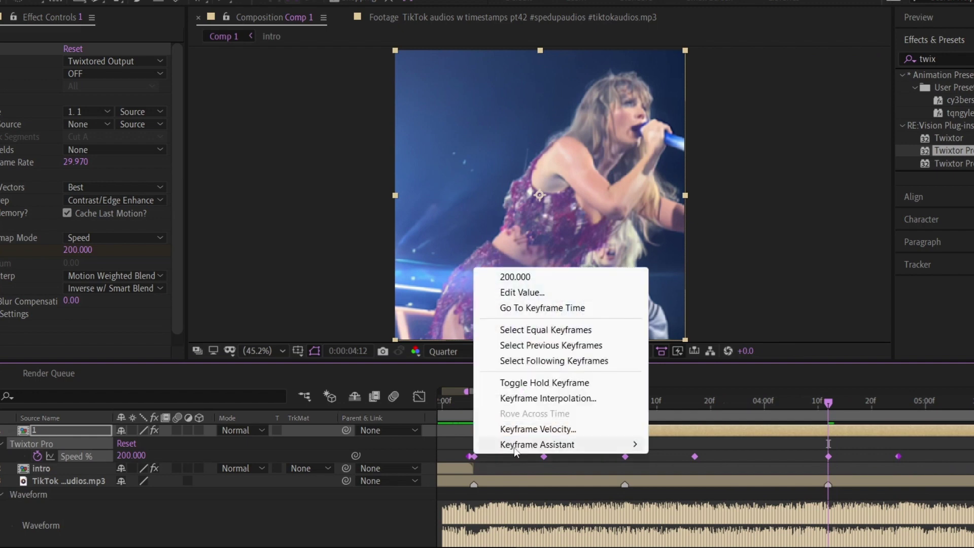
{"action": "mouse_move", "coordinate": [554, 443]}
{"action": "left_click", "coordinate": [692, 491]}
{"action": "left_click", "coordinate": [476, 400]}
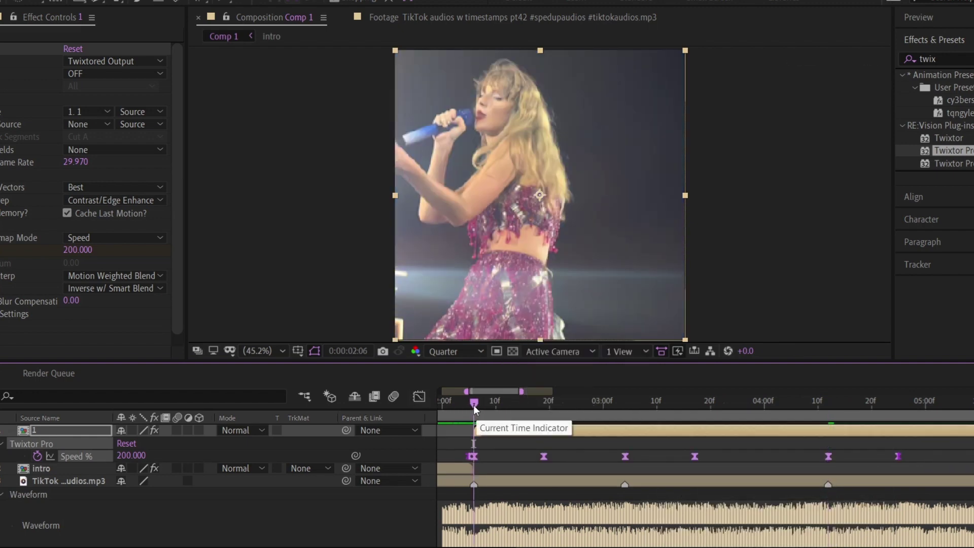
Step: In the Graph Editor, widen the two low Speed keyframes' influence to flatten the dips
{"action": "left_click", "coordinate": [423, 395]}
{"action": "left_click", "coordinate": [544, 518]}
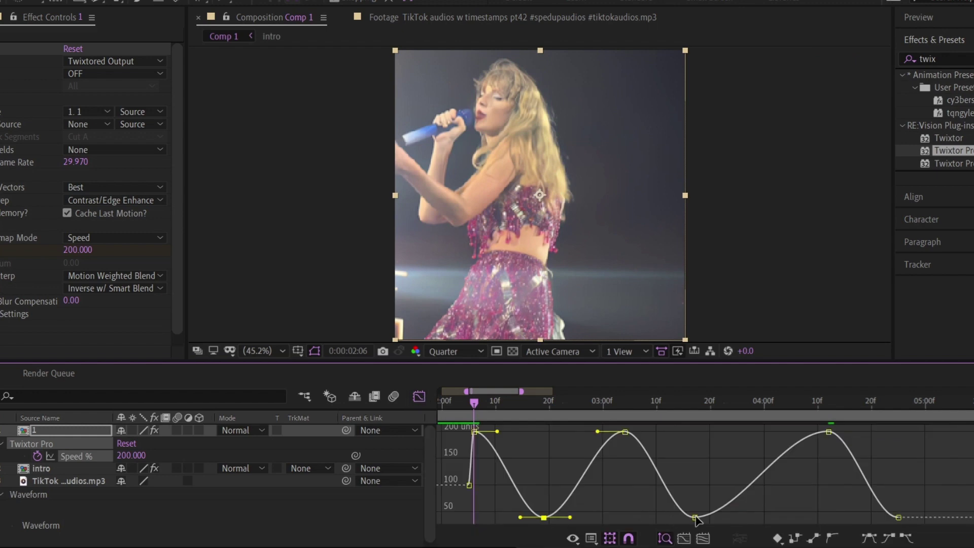
{"action": "left_click", "coordinate": [694, 518], "text": "shift"}
{"action": "left_click_drag", "start_coordinate": [590, 516], "coordinate": [673, 511]}
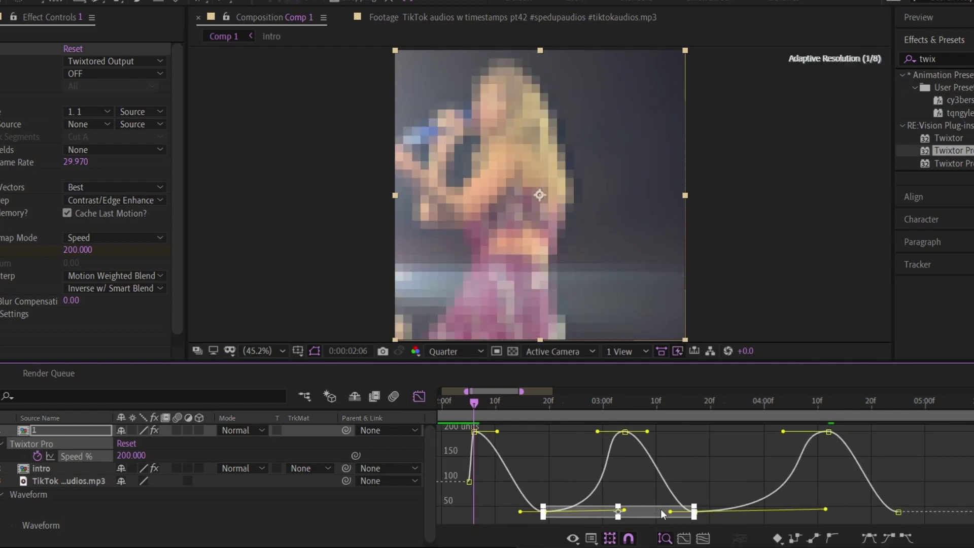
Step: Steepen the rises into the right and middle 200 peaks, then return to layer bars
{"action": "left_click", "coordinate": [832, 435]}
{"action": "left_click", "coordinate": [820, 457]}
{"action": "left_click", "coordinate": [828, 431]}
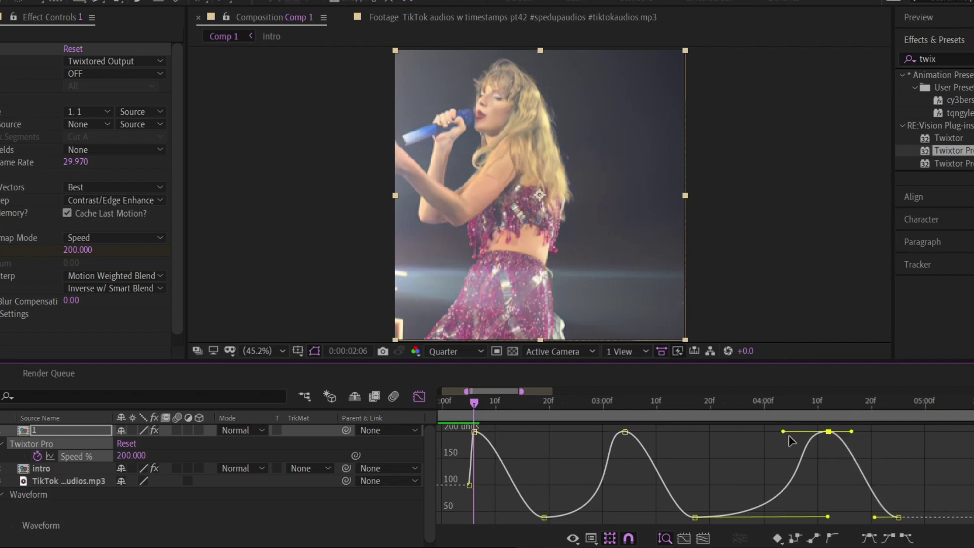
{"action": "mouse_move", "coordinate": [784, 431]}
{"action": "left_mouse_down"}
{"action": "mouse_move", "coordinate": [843, 497]}
{"action": "mouse_move", "coordinate": [822, 517]}
{"action": "left_mouse_up"}
{"action": "left_click", "coordinate": [621, 432]}
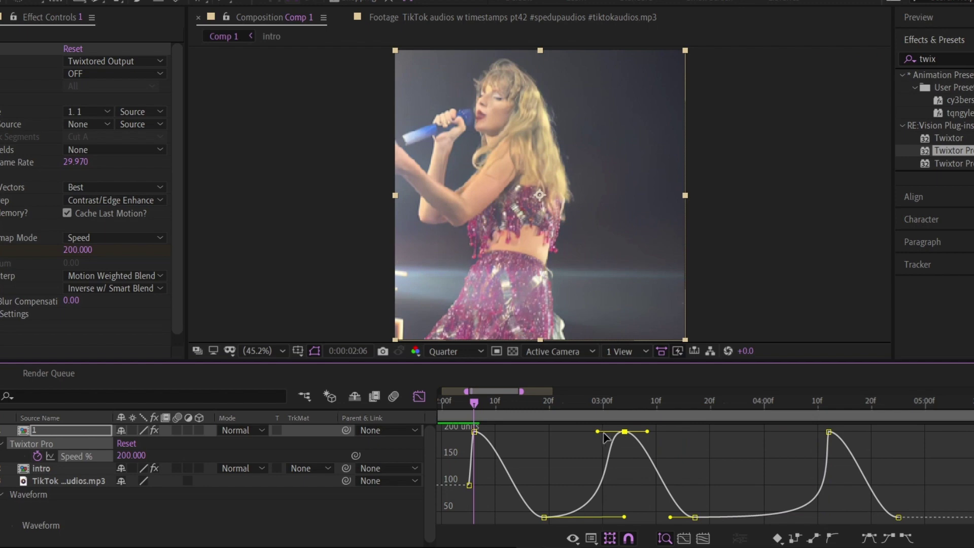
{"action": "left_click_drag", "start_coordinate": [599, 432], "coordinate": [646, 509]}
{"action": "left_click", "coordinate": [623, 516]}
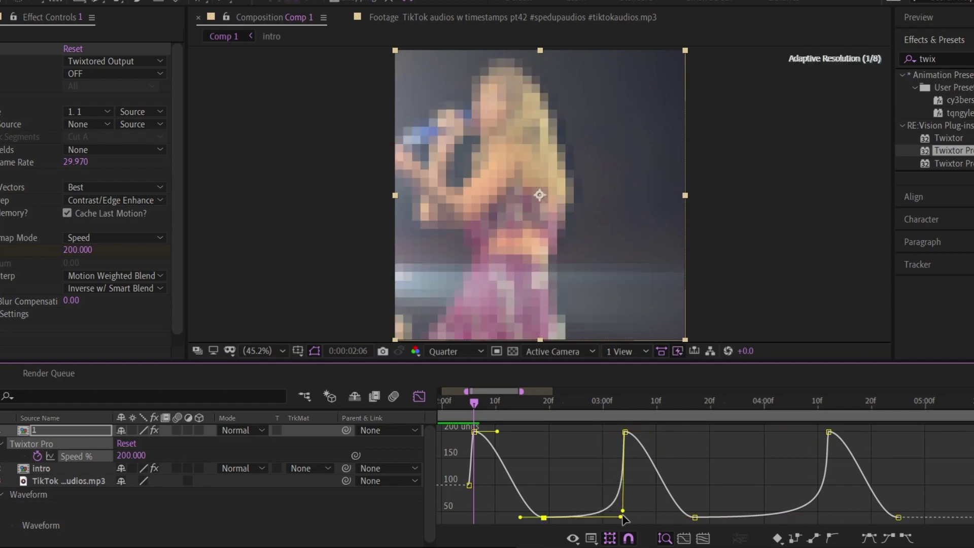
{"action": "left_click", "coordinate": [419, 396]}
{"action": "key", "text": "minus"}
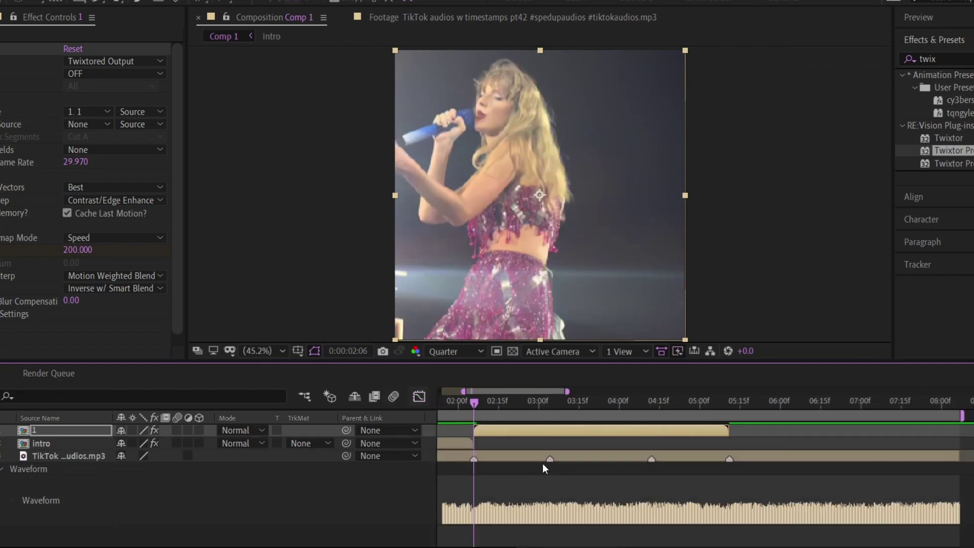
{"action": "left_click_drag", "start_coordinate": [474, 402], "coordinate": [442, 403]}
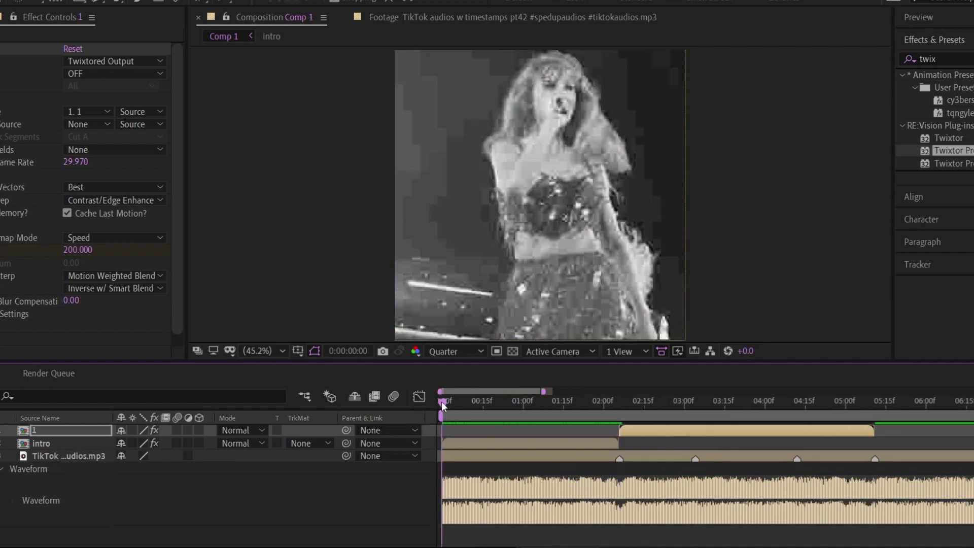
{"action": "key", "text": "space"}
{"action": "key", "text": "space"}
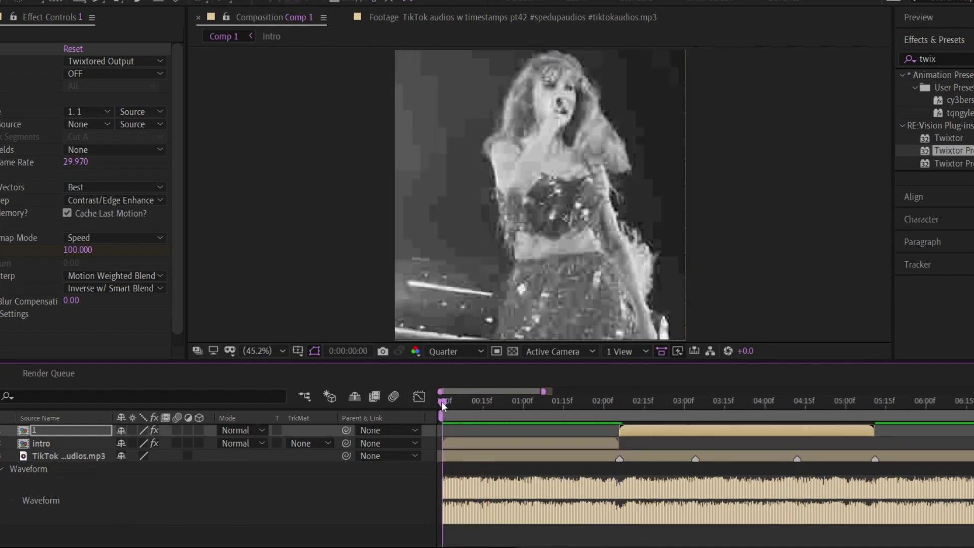
{"action": "key", "text": "space"}
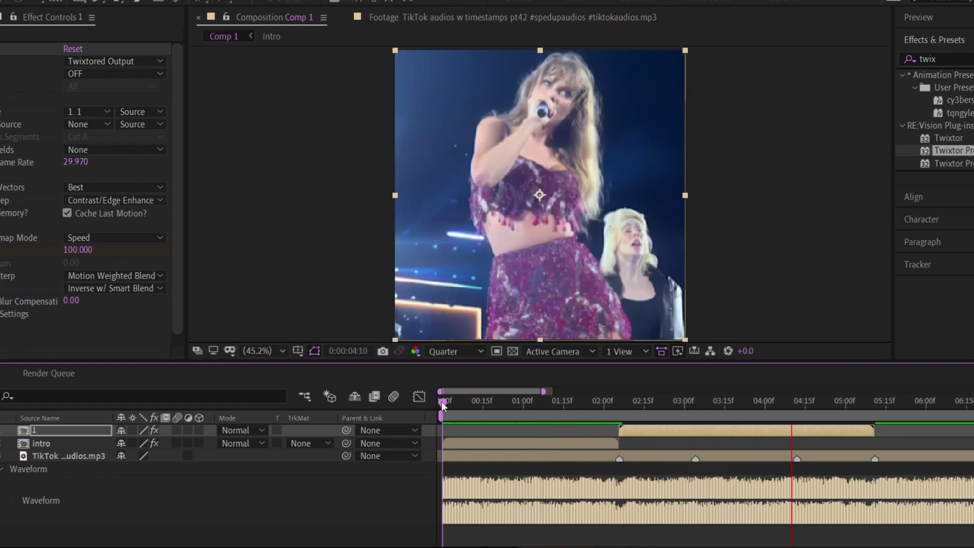
{"action": "key", "text": "space"}
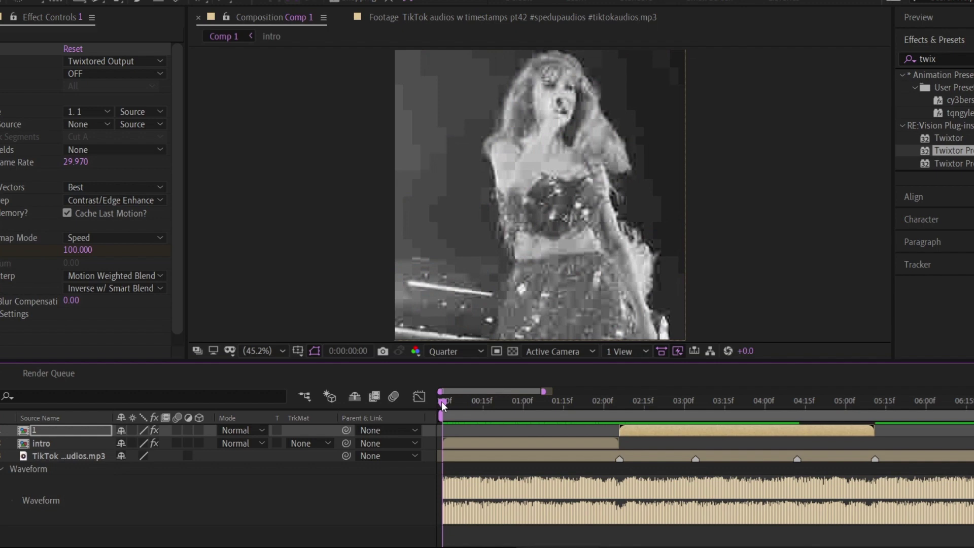
{"action": "left_click_drag", "start_coordinate": [468, 409], "coordinate": [448, 405]}
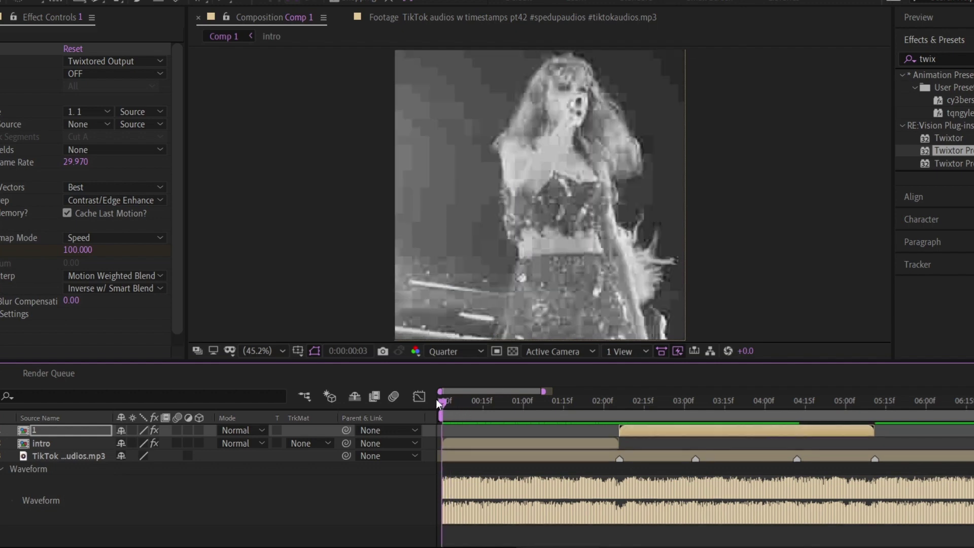
{"action": "key", "text": "space"}
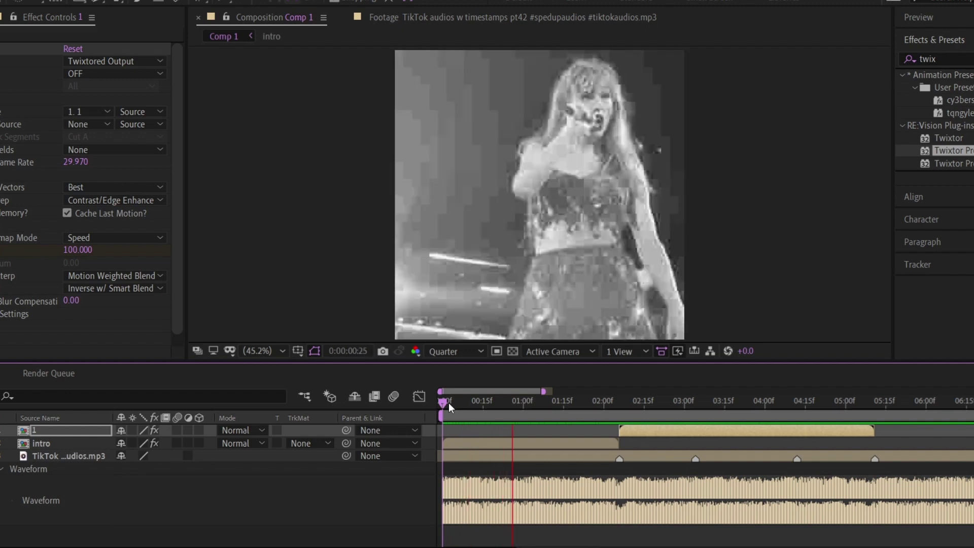
{"action": "left_click_drag", "start_coordinate": [449, 403], "coordinate": [619, 407]}
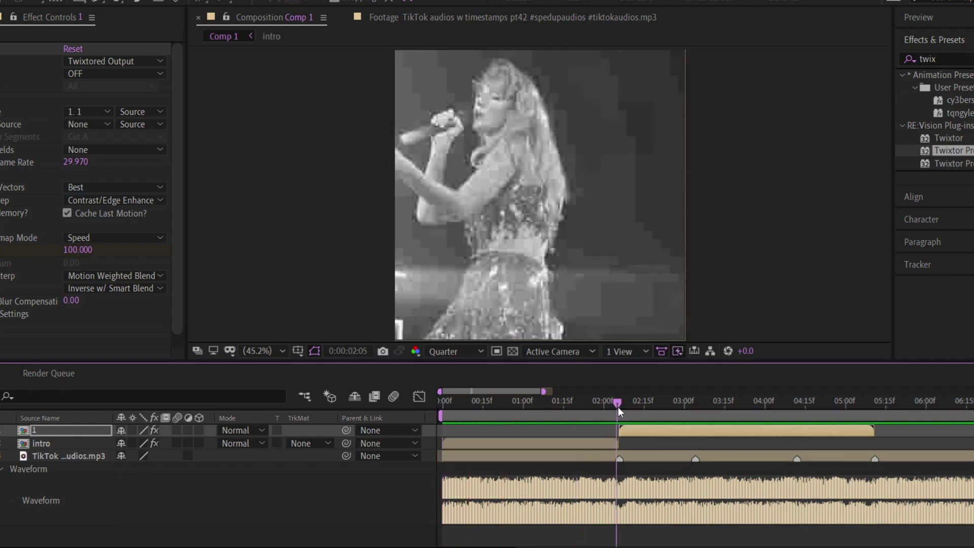
{"action": "key", "text": "space"}
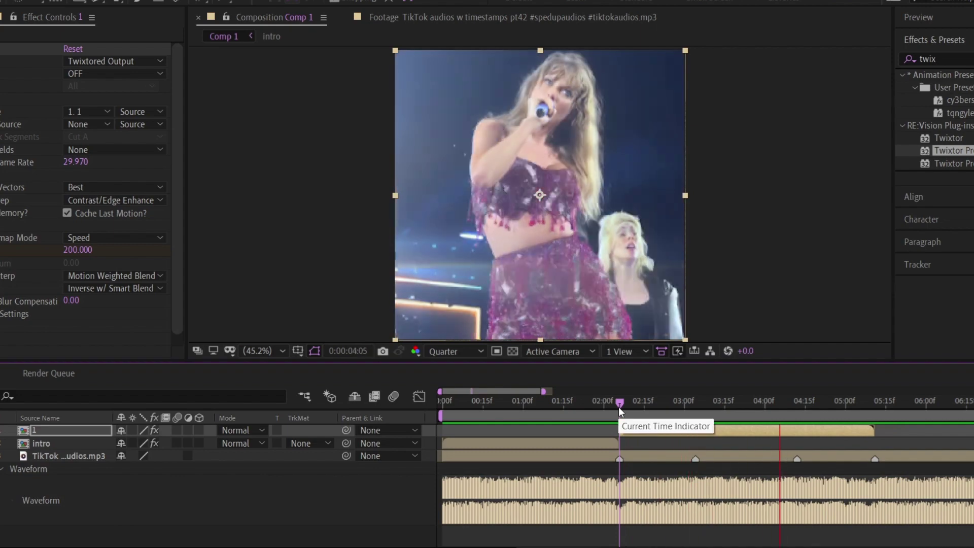
{"action": "key", "text": "space"}
{"action": "key", "text": "space"}
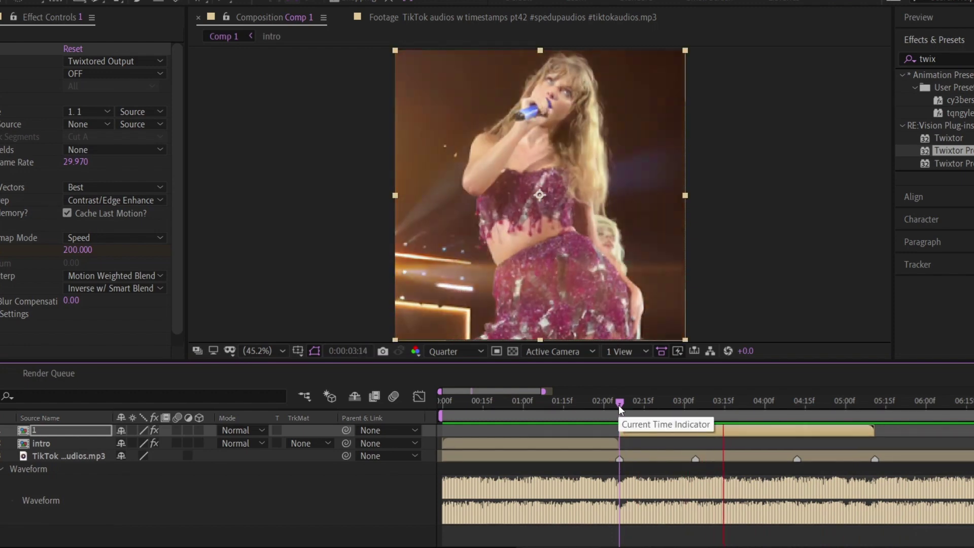
{"action": "key", "text": "space"}
{"action": "key", "text": "space"}
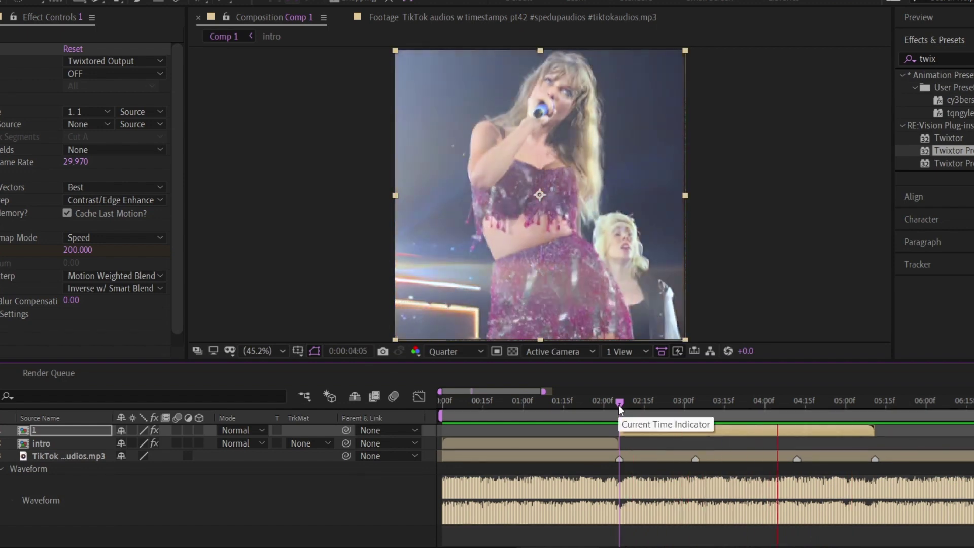
Step: Duplicate the speed-ramped clip layer and search effects for 'ghost'
{"action": "left_click", "coordinate": [677, 428]}
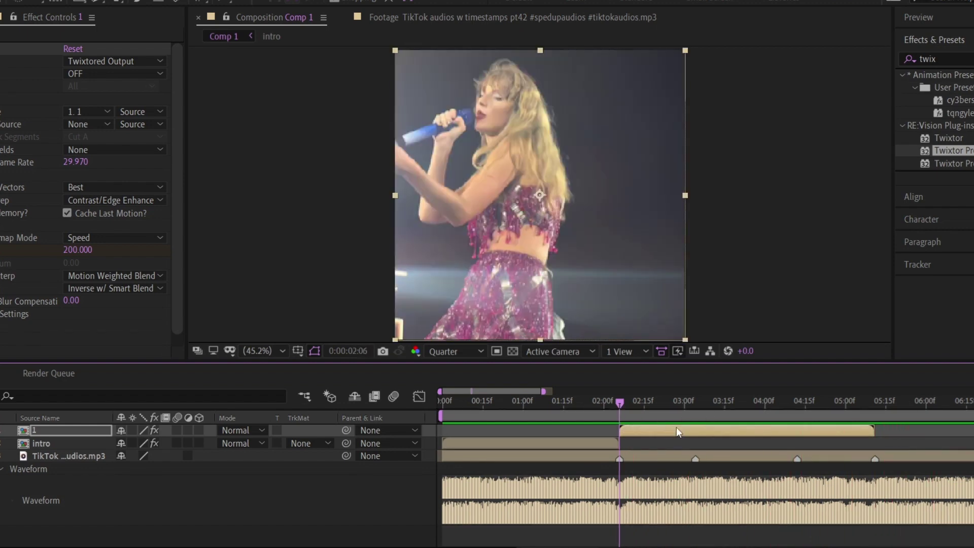
{"action": "key", "text": "ctrl+d"}
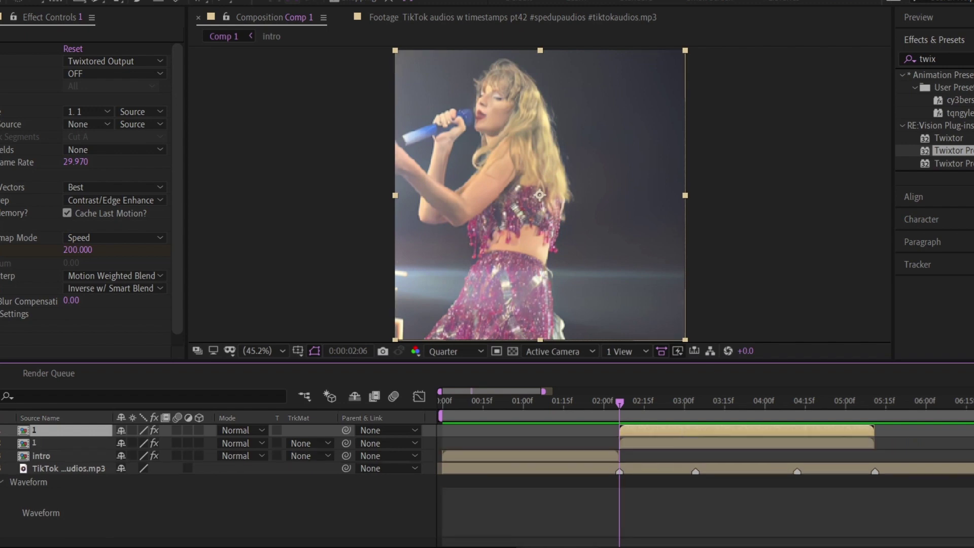
{"action": "left_click", "coordinate": [934, 59]}
{"action": "type", "text": "ghost"}
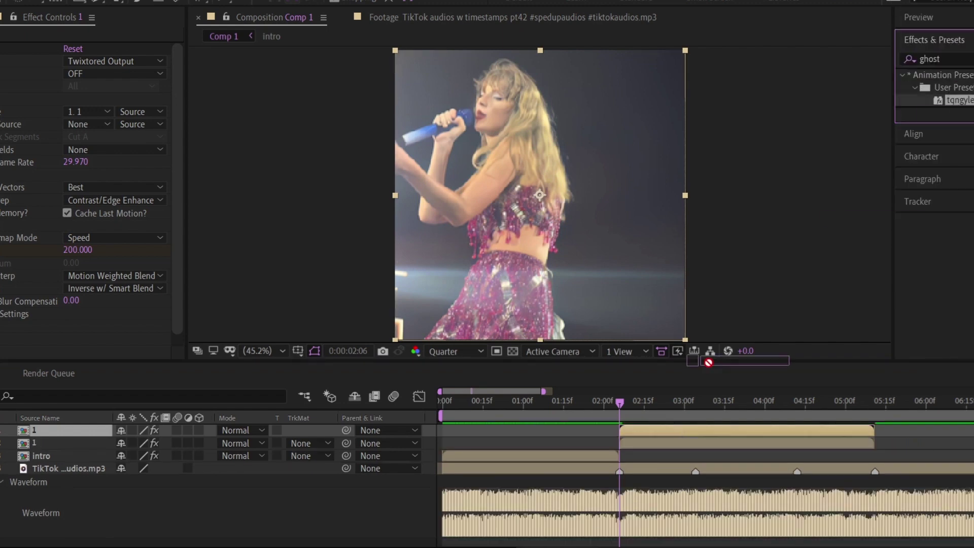
{"action": "left_click", "coordinate": [655, 432]}
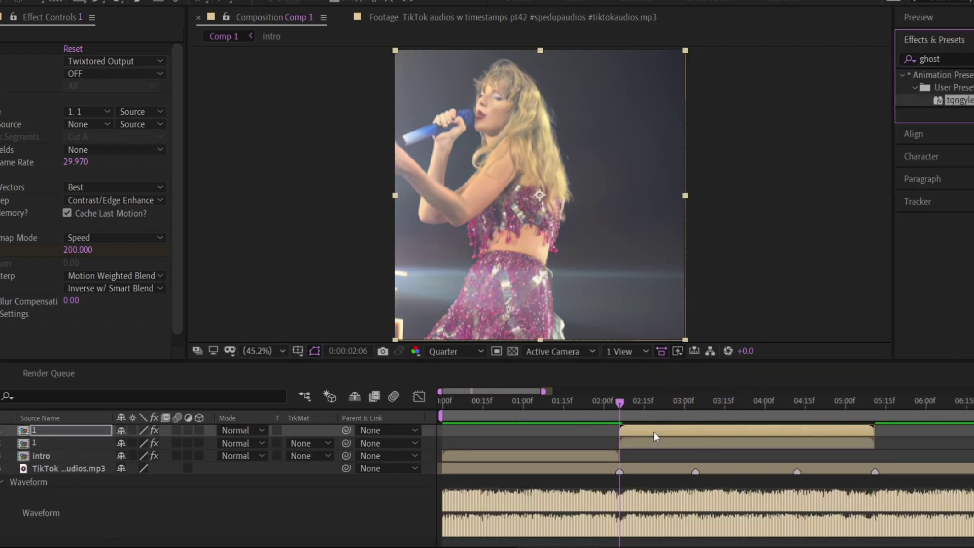
{"action": "left_click", "coordinate": [620, 400]}
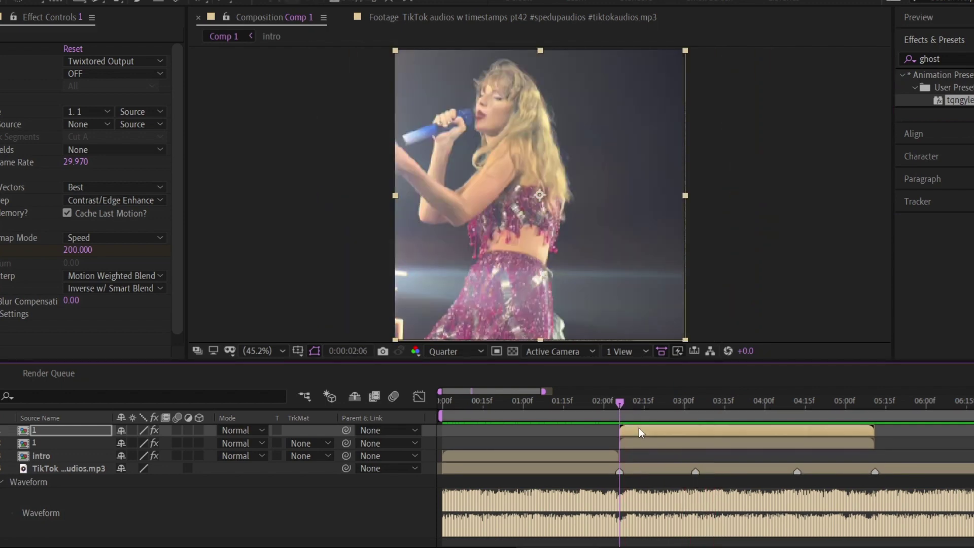
Step: Pre-compose both clip copies into one layer named '1' and delete the duplicate
{"action": "left_click", "coordinate": [634, 442]}
{"action": "right_click", "coordinate": [634, 443]}
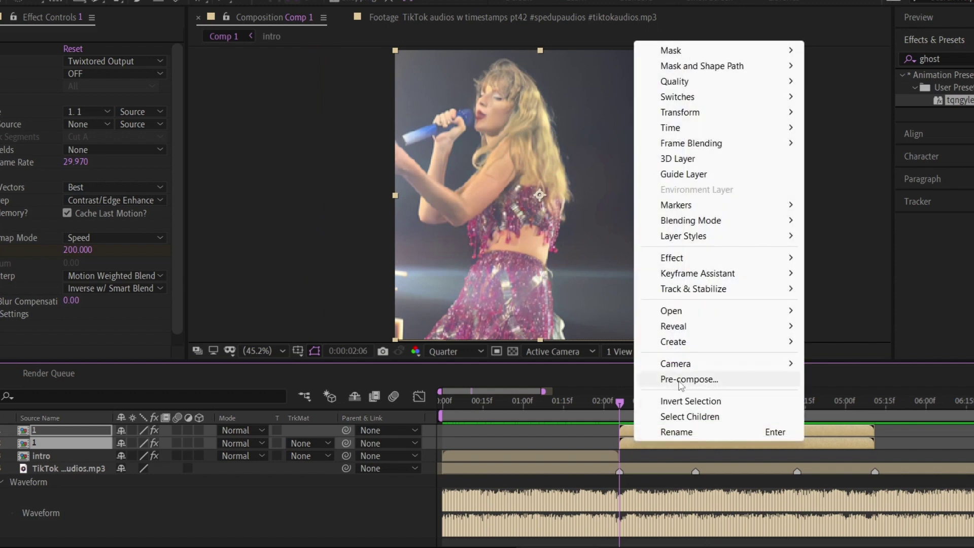
{"action": "left_click", "coordinate": [683, 381]}
{"action": "type", "text": "1"}
{"action": "left_click", "coordinate": [522, 366]}
{"action": "key", "text": "Delete"}
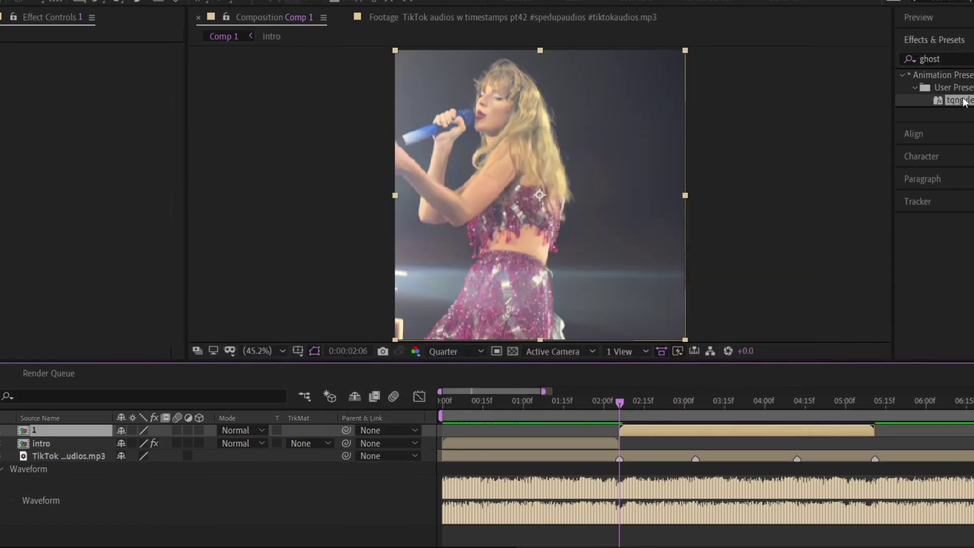
{"action": "left_click", "coordinate": [964, 101]}
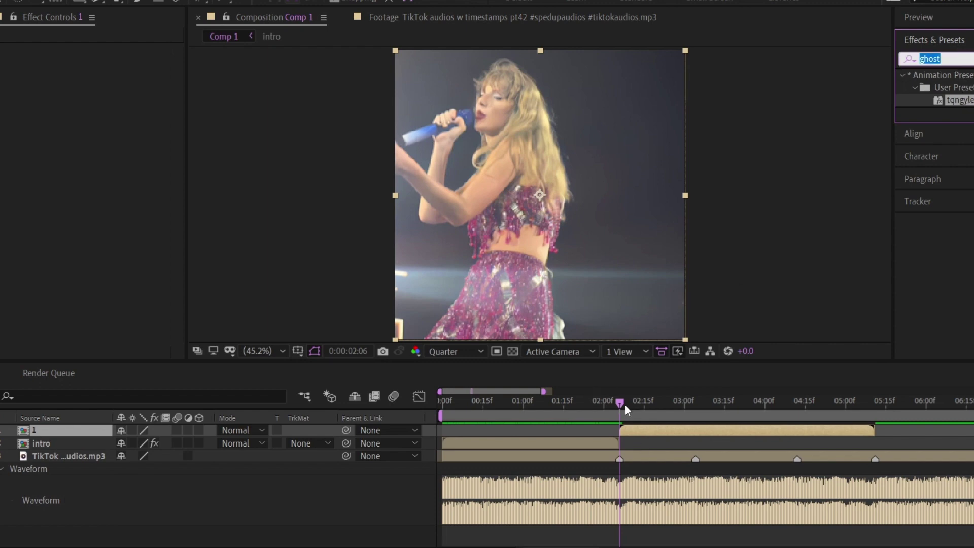
Step: Split layer 1 at 0:00:03:04 and 0:00:04:12, then return to 0:00:02:06
{"action": "left_click_drag", "start_coordinate": [625, 406], "coordinate": [628, 407]}
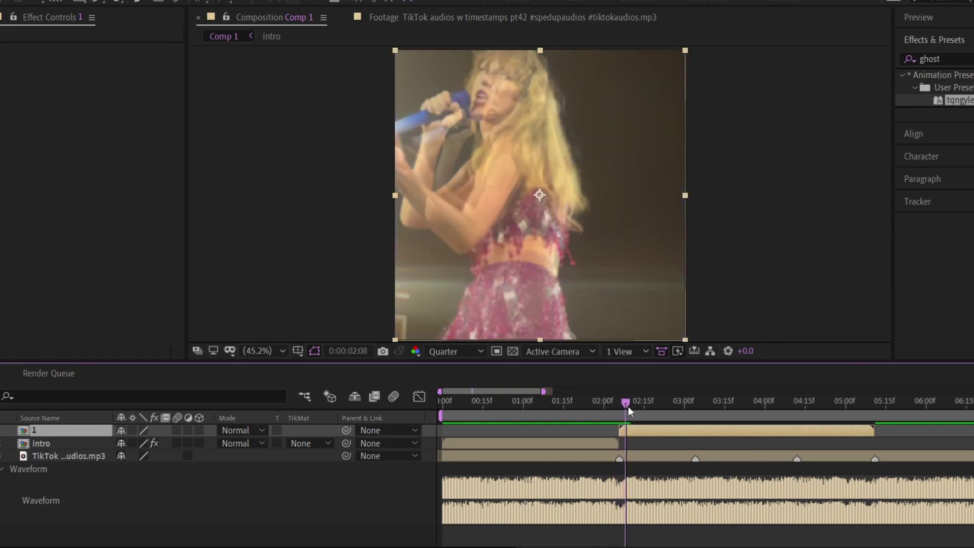
{"action": "left_click_drag", "start_coordinate": [629, 407], "coordinate": [620, 405]}
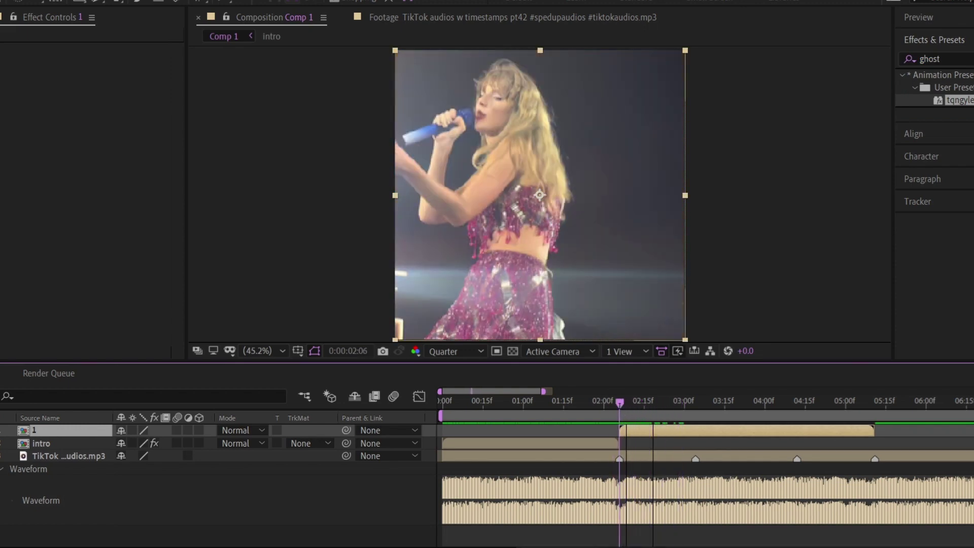
{"action": "left_click", "coordinate": [944, 43]}
{"action": "double_click", "coordinate": [943, 55]}
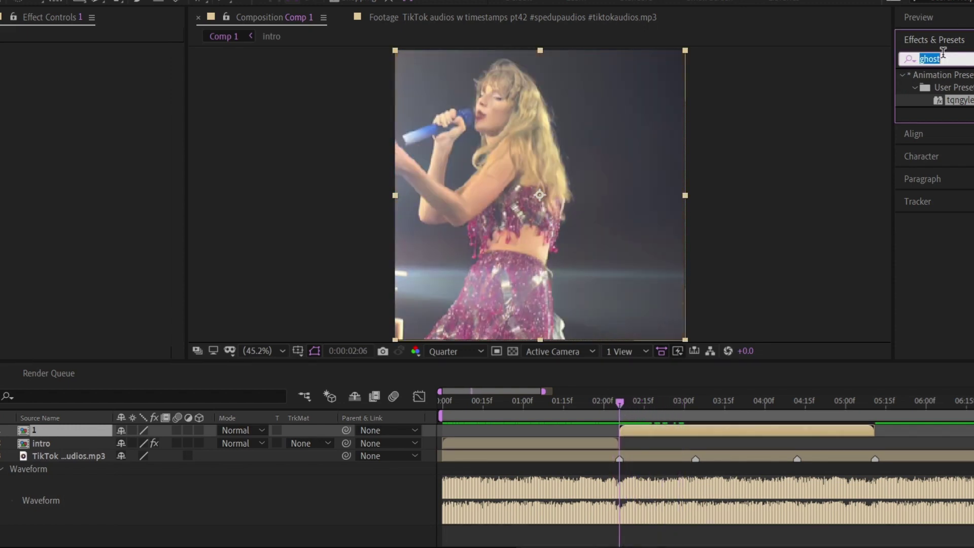
{"action": "left_click", "coordinate": [694, 399]}
{"action": "key", "text": "ctrl+shift+d"}
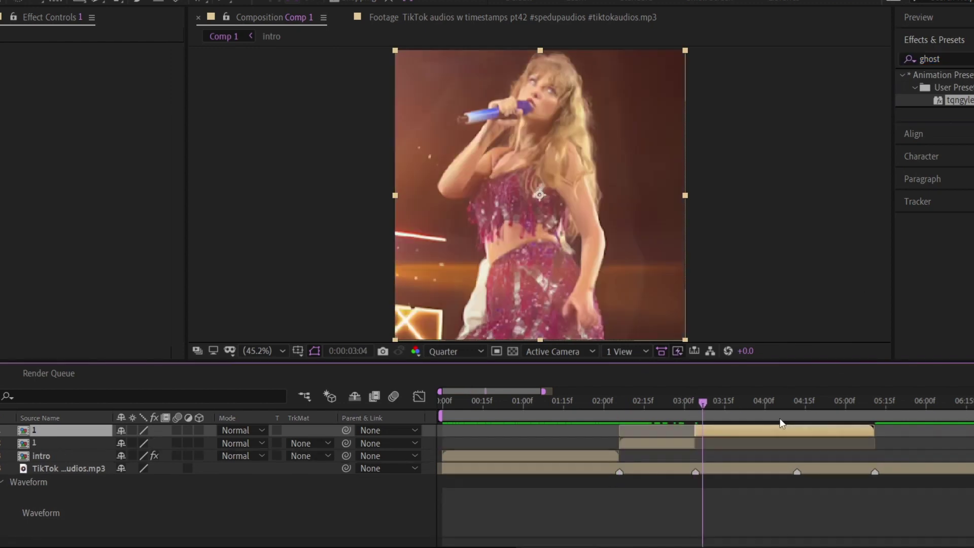
{"action": "left_click", "coordinate": [796, 406]}
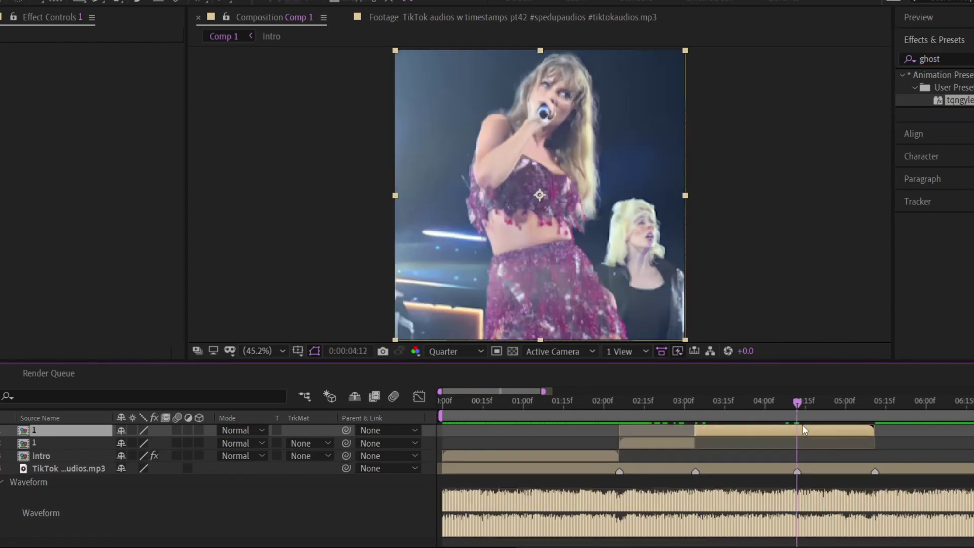
{"action": "key", "text": "ctrl+shift+d"}
{"action": "left_click", "coordinate": [619, 401]}
Step: Search for 'shake' and apply the shake preset to the first clip piece
{"action": "key", "text": "ctrl+5"}
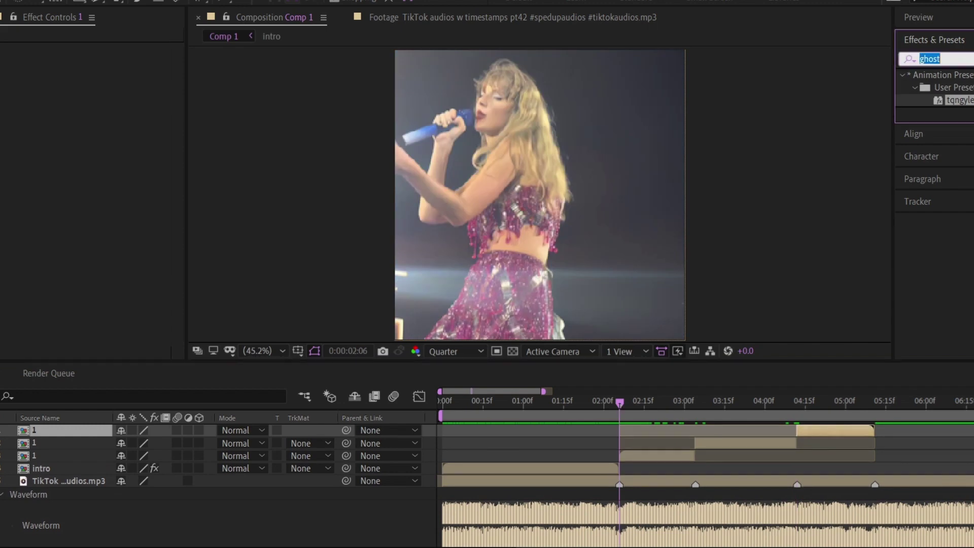
{"action": "key", "text": "BackSpace"}
{"action": "type", "text": "sha"}
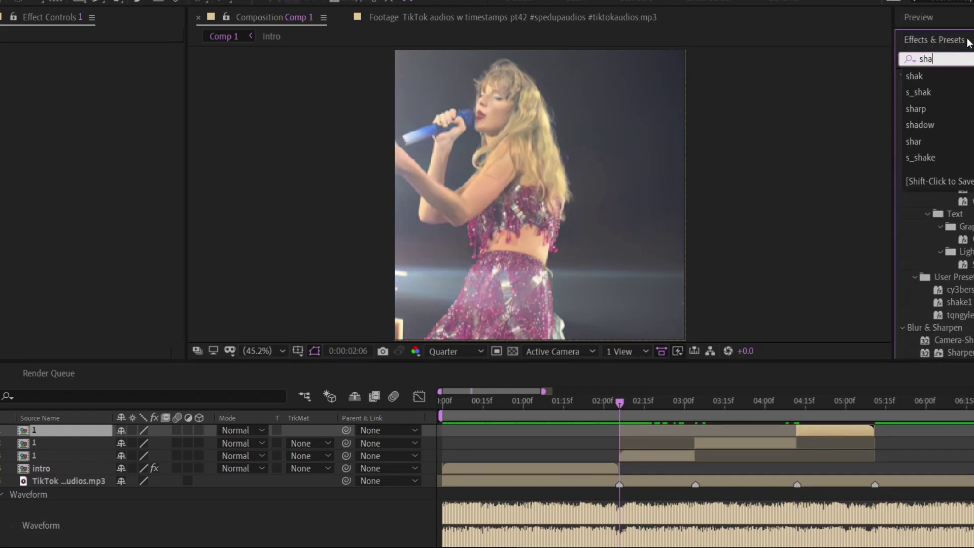
{"action": "type", "text": "ke"}
{"action": "left_click_drag", "start_coordinate": [959, 126], "coordinate": [637, 459]}
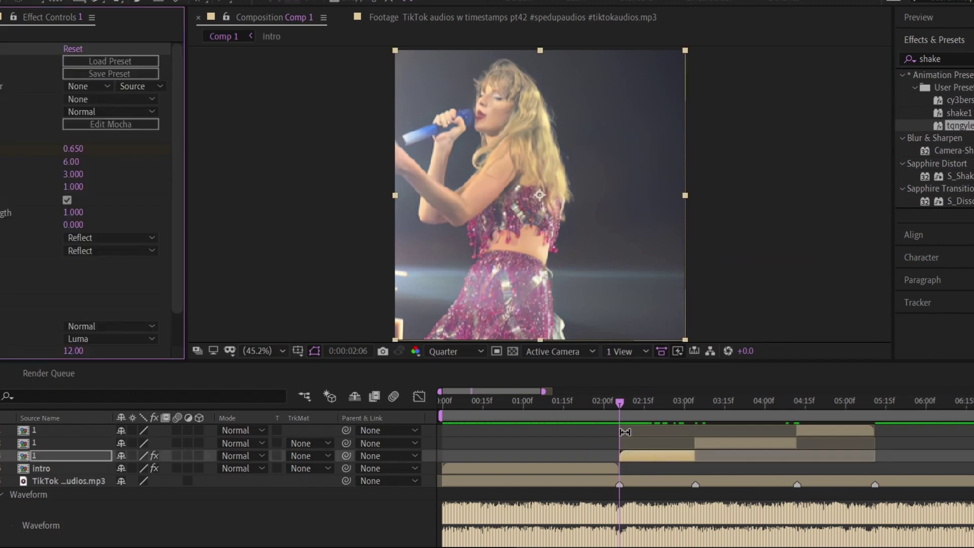
Step: Apply the shake preset to the middle piece at 0:00:03:04 and select the last piece
{"action": "left_click", "coordinate": [696, 400]}
{"action": "left_click", "coordinate": [743, 443]}
{"action": "mouse_move", "coordinate": [959, 126]}
{"action": "left_mouse_down"}
{"action": "mouse_move", "coordinate": [752, 460]}
{"action": "mouse_move", "coordinate": [756, 443]}
{"action": "left_mouse_up"}
{"action": "left_click", "coordinate": [797, 403]}
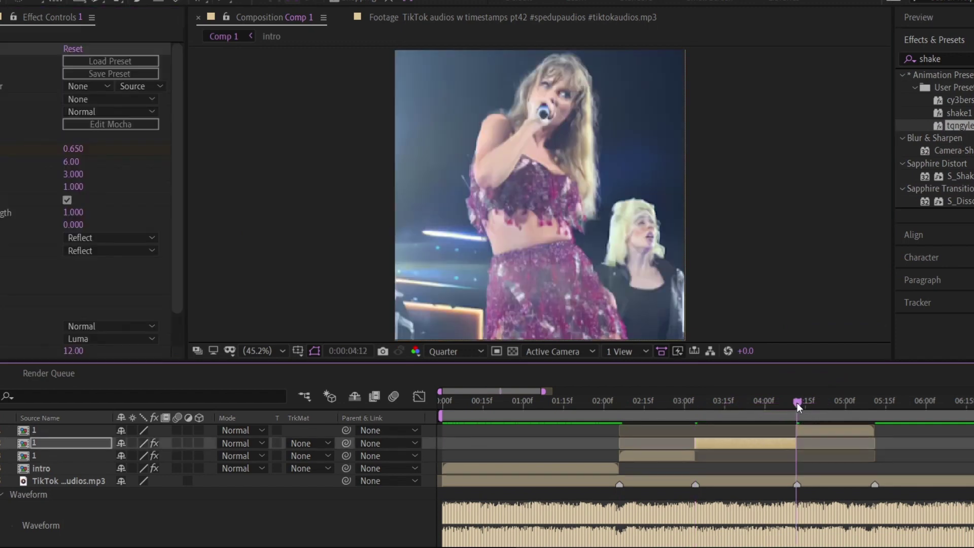
{"action": "left_click", "coordinate": [825, 430]}
{"action": "left_click", "coordinate": [826, 430]}
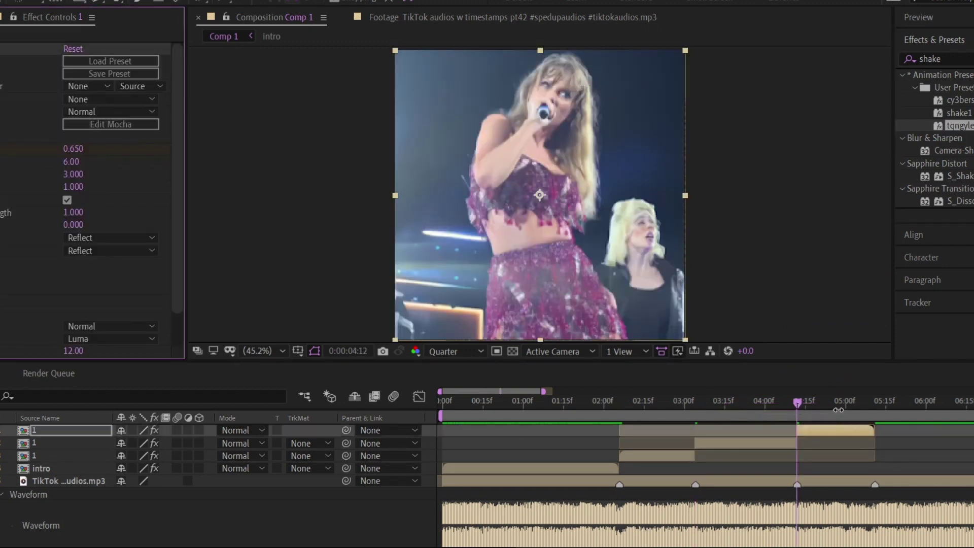
Step: Preview the shaky clip from 0:00:02:06, then clear the shake search
{"action": "left_click", "coordinate": [620, 400]}
{"action": "key", "text": "space"}
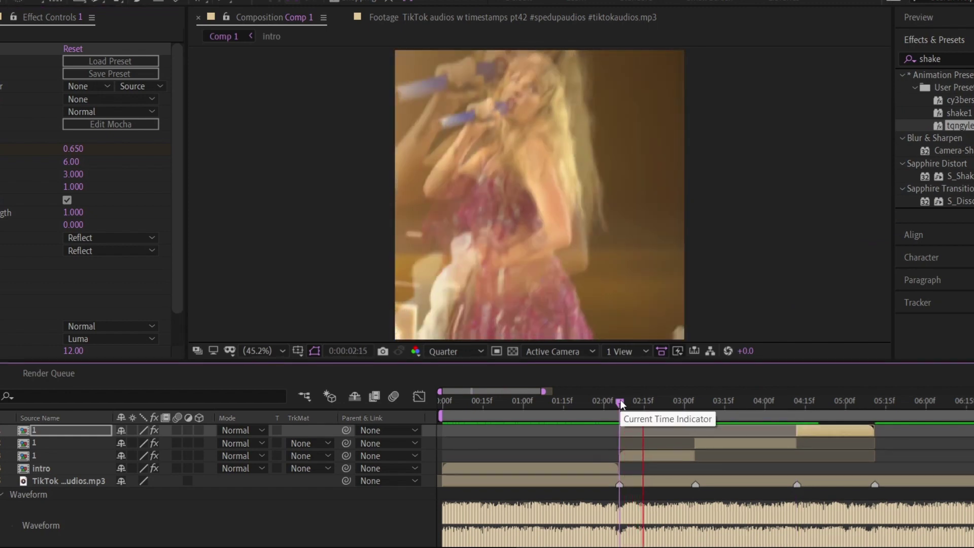
{"action": "key", "text": "space"}
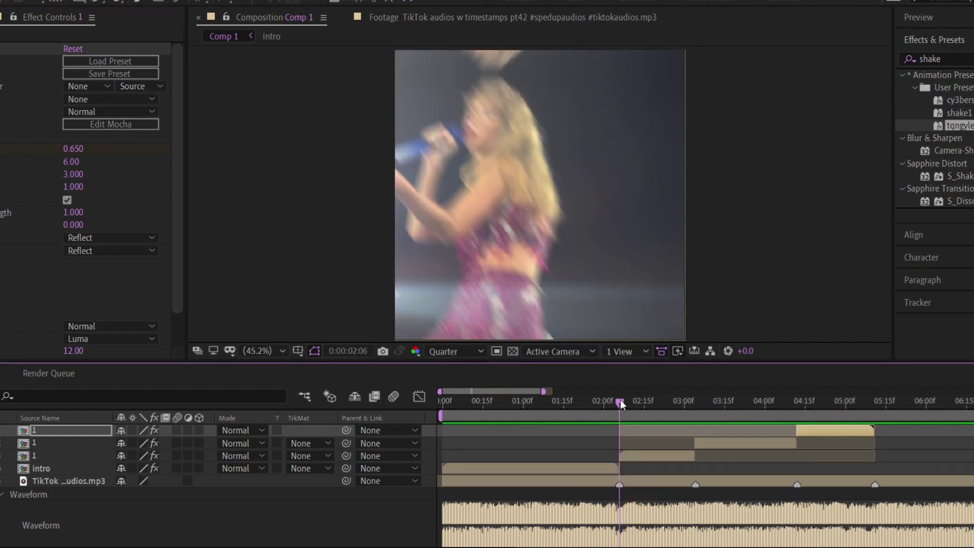
{"action": "key", "text": "space"}
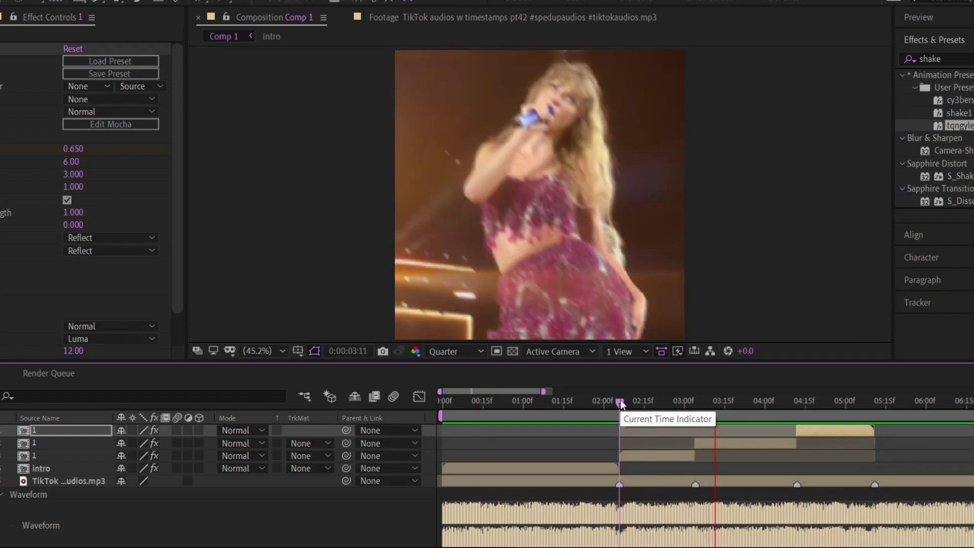
{"action": "key", "text": "space"}
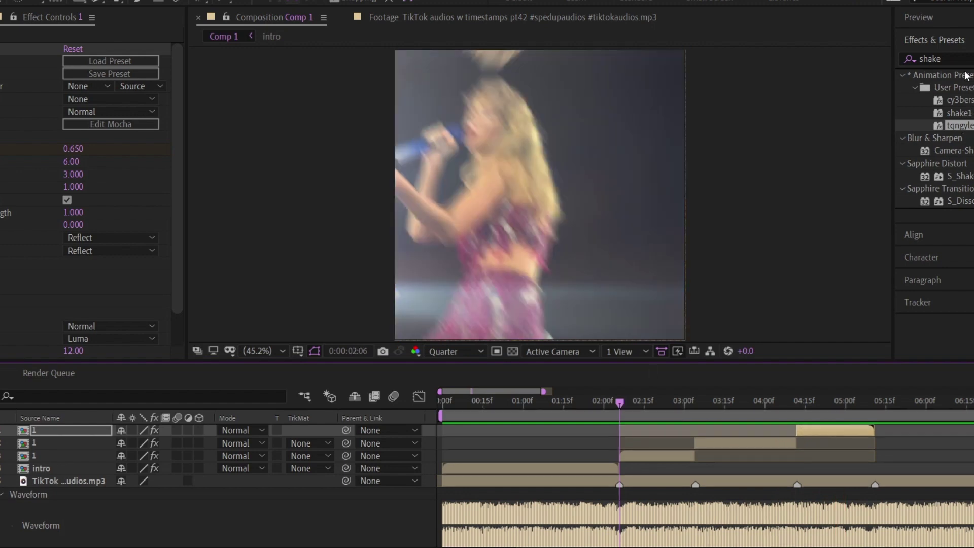
{"action": "left_click", "coordinate": [954, 58]}
{"action": "key", "text": "BackSpace"}
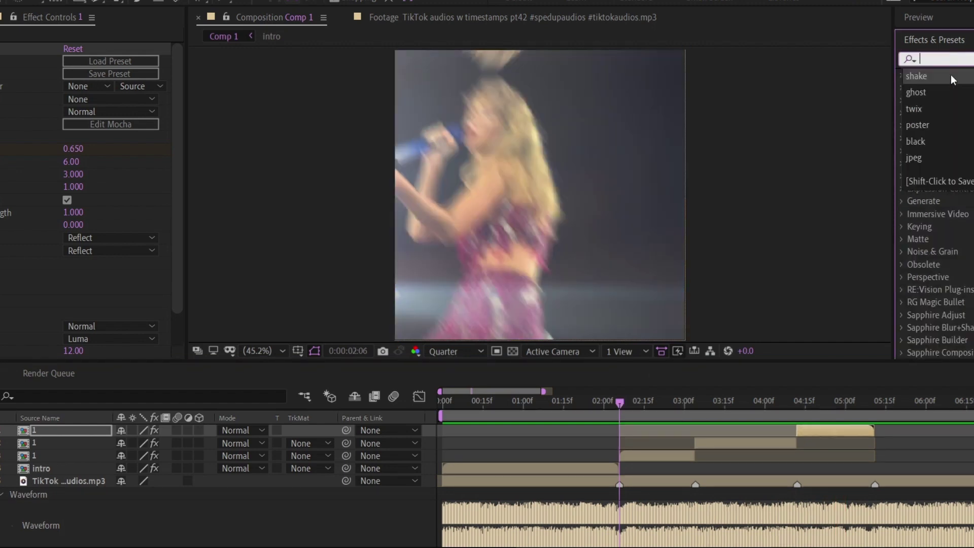
Step: Extend the first piece slightly and pre-compose all three pieces into layer '1'
{"action": "left_click", "coordinate": [670, 456]}
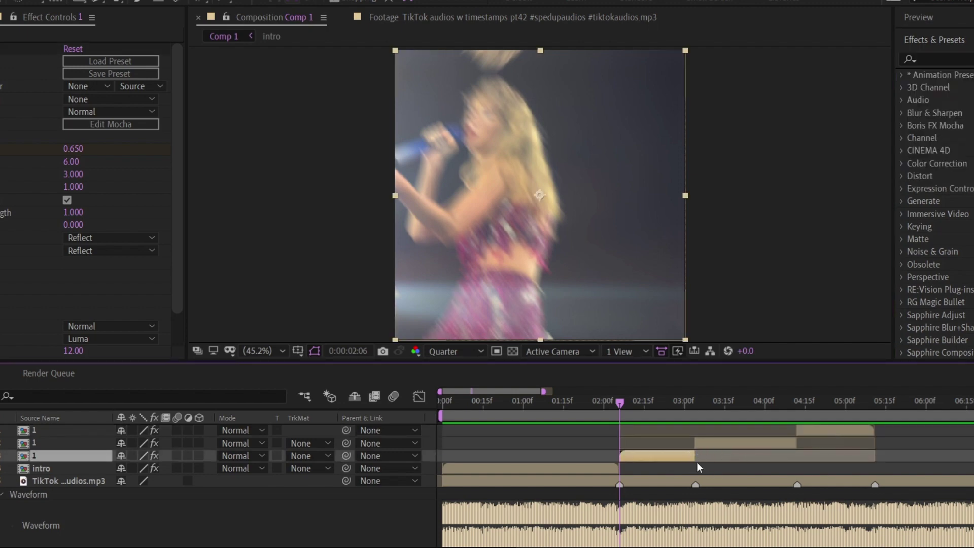
{"action": "left_click_drag", "start_coordinate": [692, 457], "coordinate": [694, 457]}
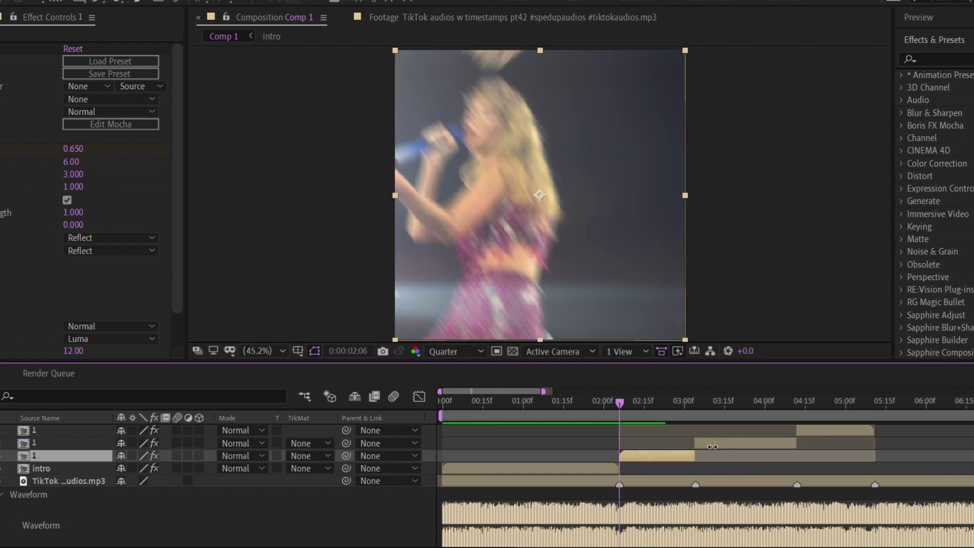
{"action": "left_click", "coordinate": [836, 429], "text": "shift"}
{"action": "right_click", "coordinate": [837, 430]}
{"action": "left_click", "coordinate": [862, 374]}
{"action": "type", "text": "1"}
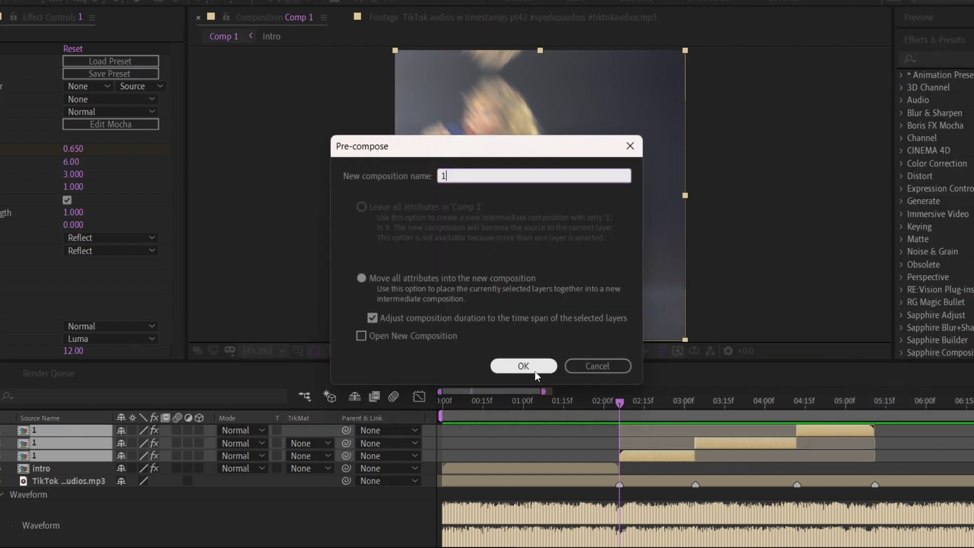
{"action": "left_click", "coordinate": [522, 367]}
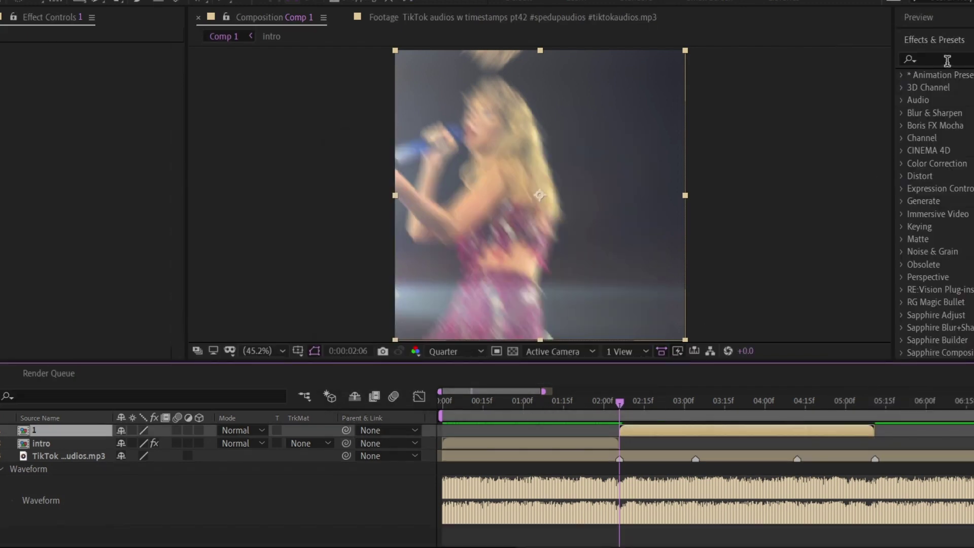
Step: Apply the 'smooth' preset to layer 1
{"action": "left_click", "coordinate": [945, 58]}
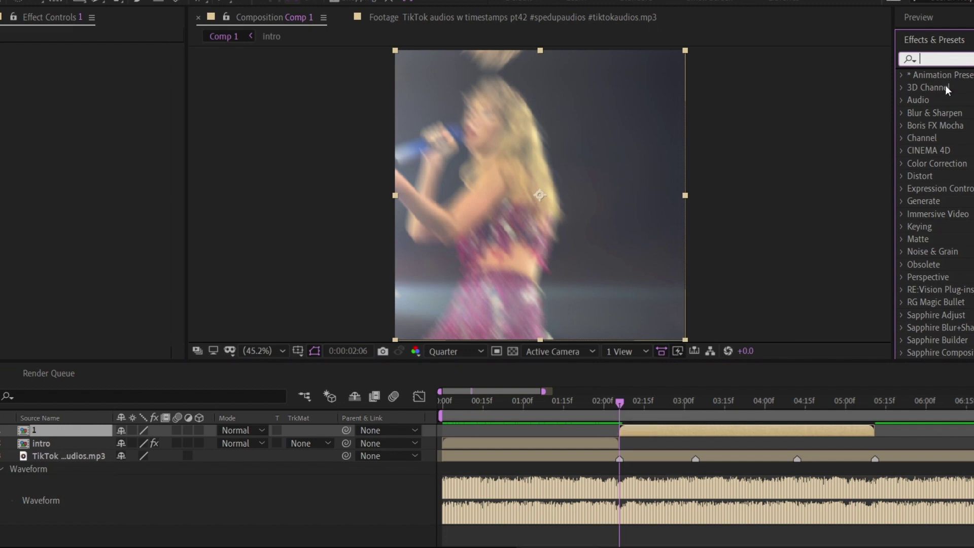
{"action": "type", "text": "smoo"}
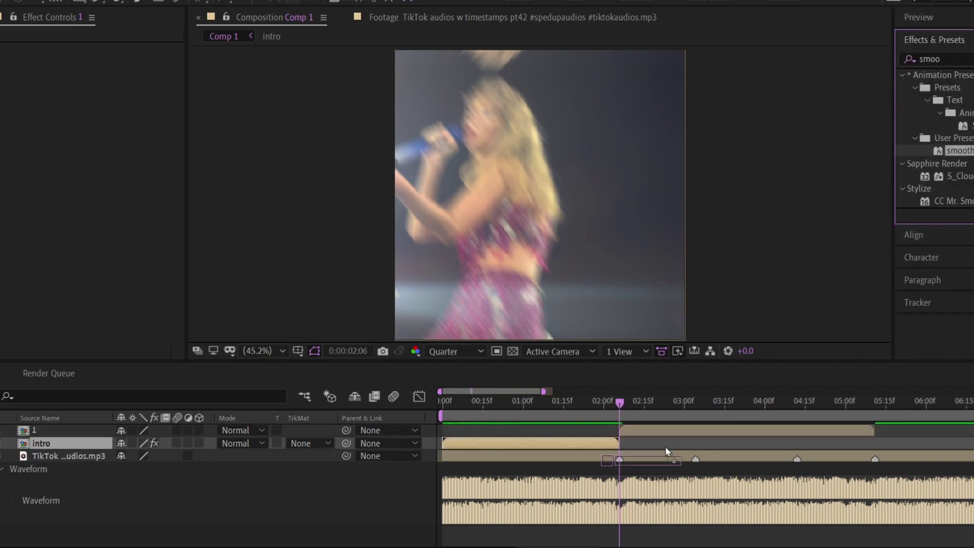
{"action": "left_click_drag", "start_coordinate": [958, 150], "coordinate": [669, 432]}
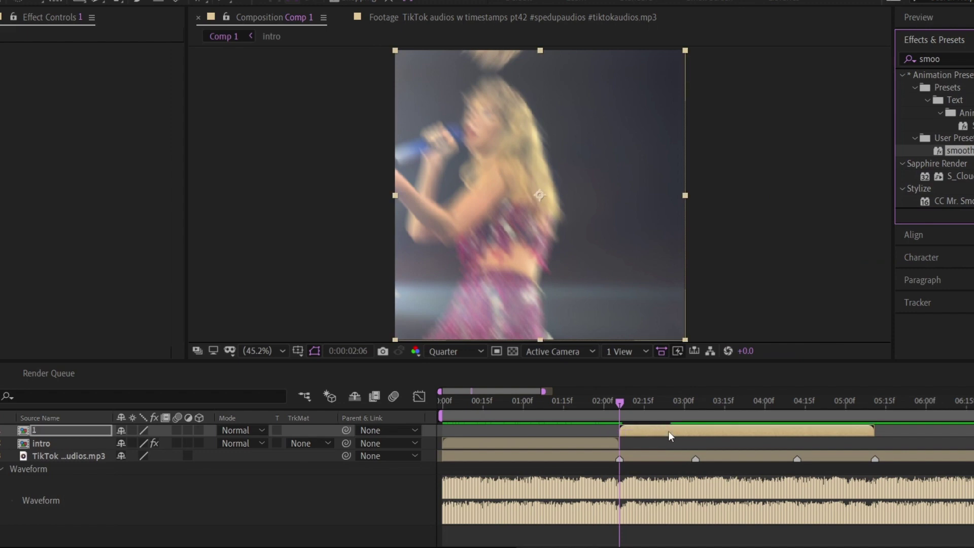
Step: Reveal the Opacity keyframes and move the end keyframe to the layer's end
{"action": "key", "text": "u"}
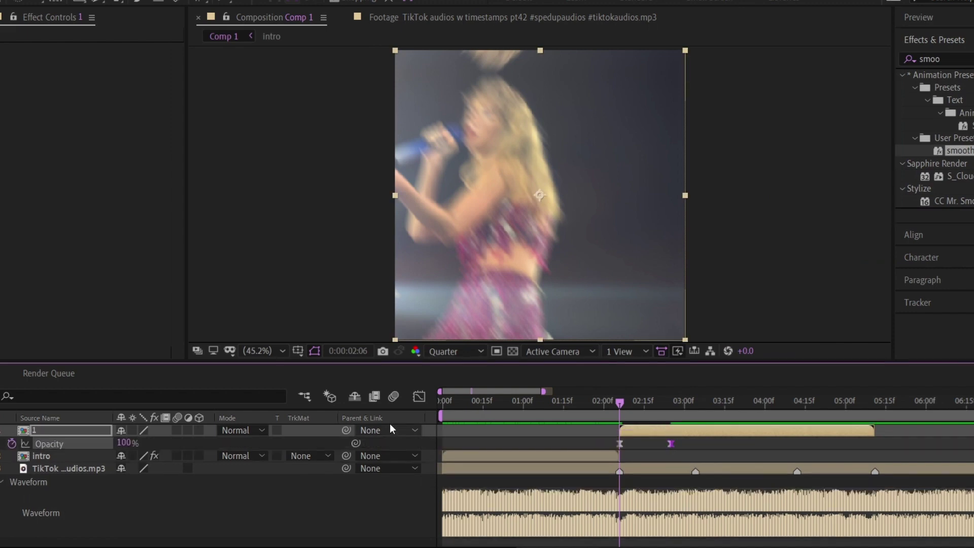
{"action": "left_click", "coordinate": [419, 398]}
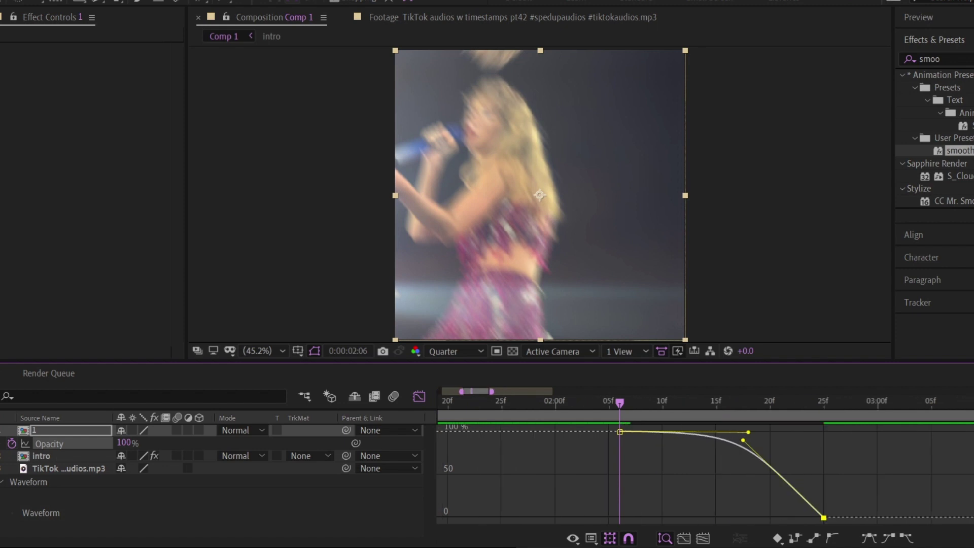
{"action": "left_click", "coordinate": [419, 397]}
{"action": "left_click_drag", "start_coordinate": [558, 544], "coordinate": [582, 544]}
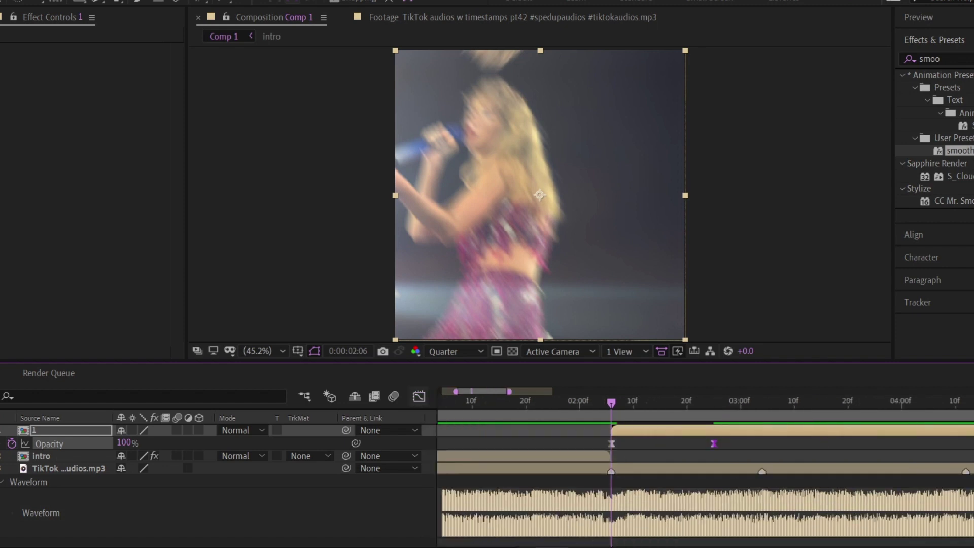
{"action": "scroll", "coordinate": [555, 432], "scroll_direction": "right", "scroll_amount": 5}
{"action": "left_click_drag", "start_coordinate": [659, 443], "coordinate": [964, 444]}
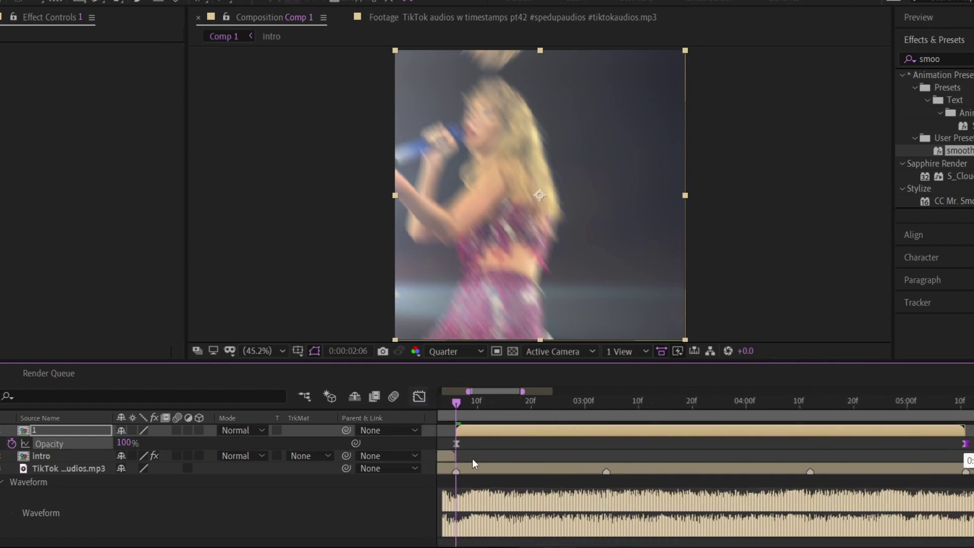
Step: Ease the Opacity curve into its last keyframe for a smooth 100%-to-0% fade
{"action": "left_click", "coordinate": [419, 397]}
{"action": "left_click_drag", "start_coordinate": [558, 545], "coordinate": [515, 543]}
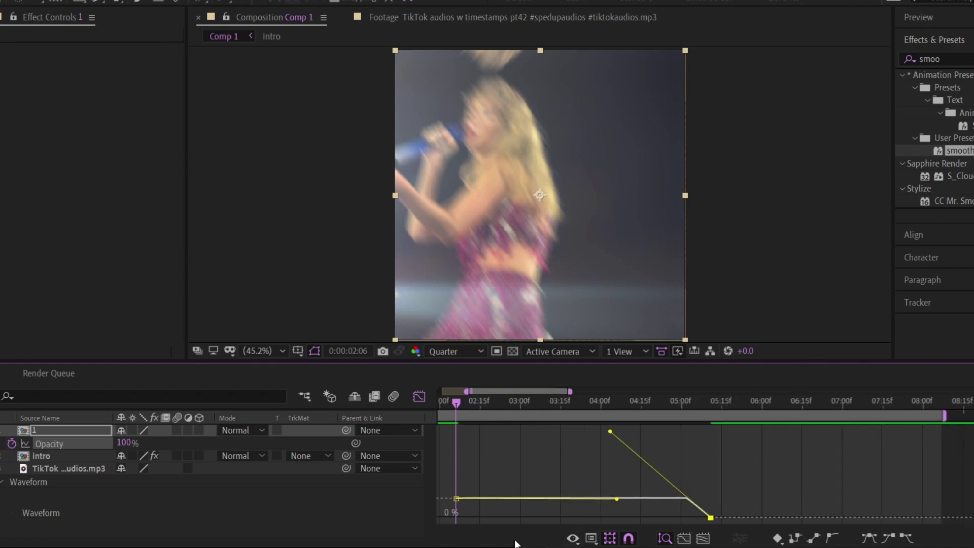
{"action": "left_click_drag", "start_coordinate": [612, 433], "coordinate": [627, 504]}
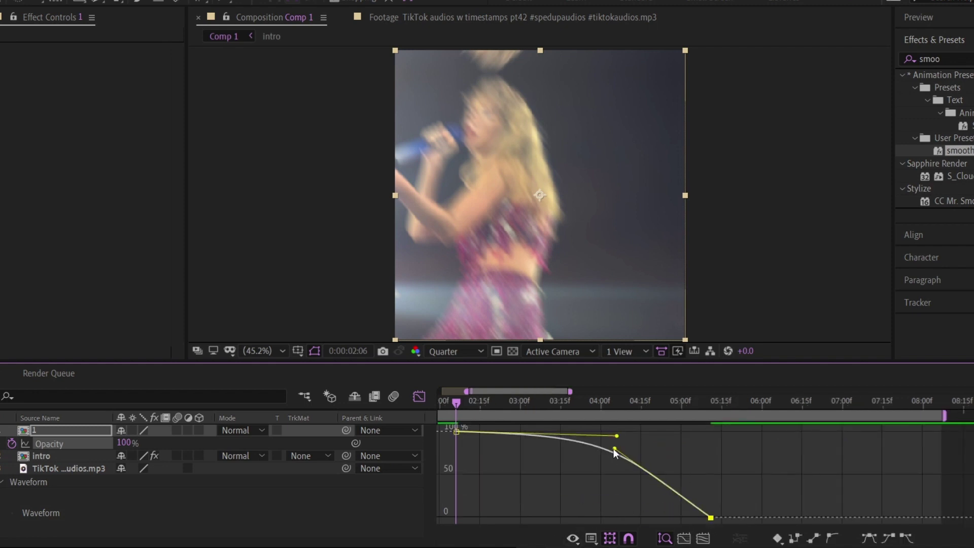
{"action": "left_click_drag", "start_coordinate": [614, 448], "coordinate": [621, 441]}
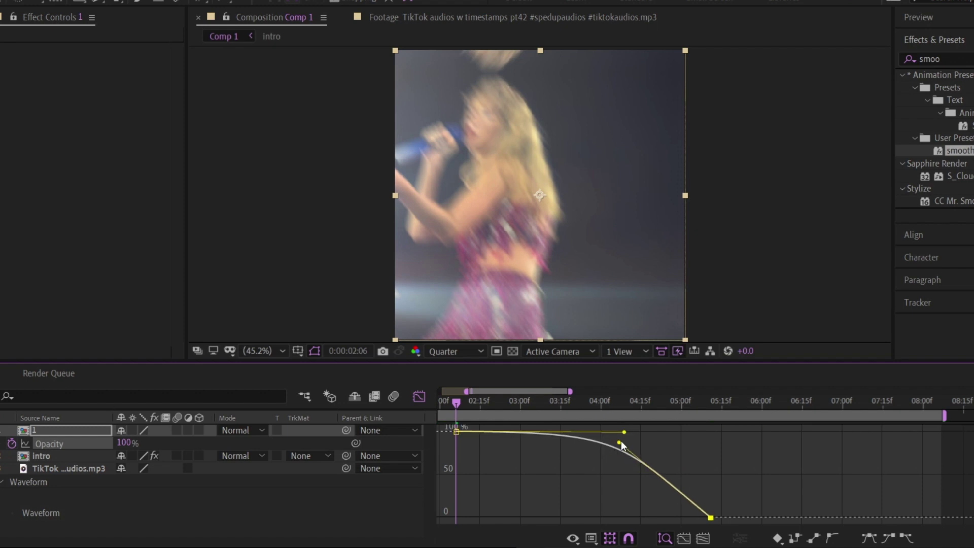
{"action": "left_click", "coordinate": [420, 396]}
{"action": "key", "text": "minus"}
Step: Preview the edit from the first frame, then zoom the timeline in around 2 seconds
{"action": "key", "text": "u"}
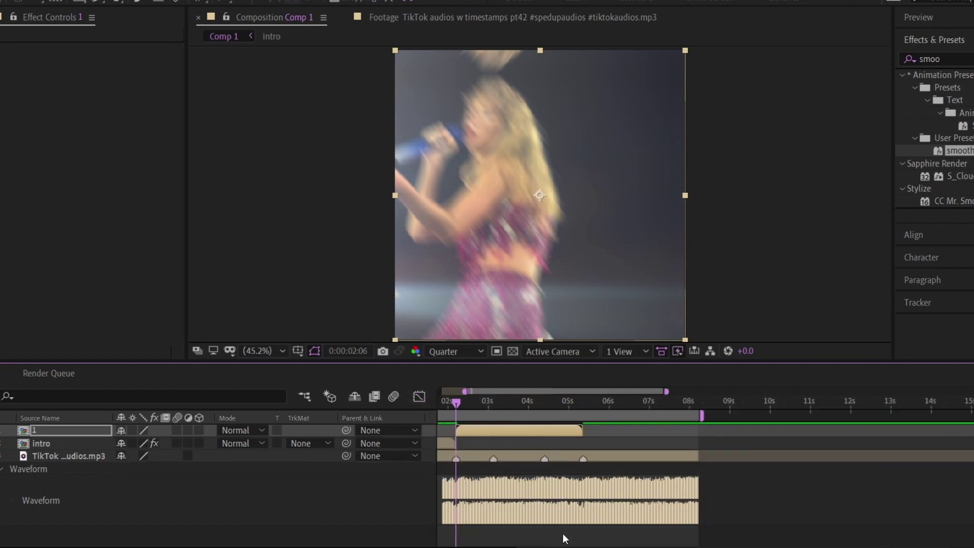
{"action": "left_click_drag", "start_coordinate": [467, 391], "coordinate": [453, 391]}
{"action": "left_click", "coordinate": [443, 400]}
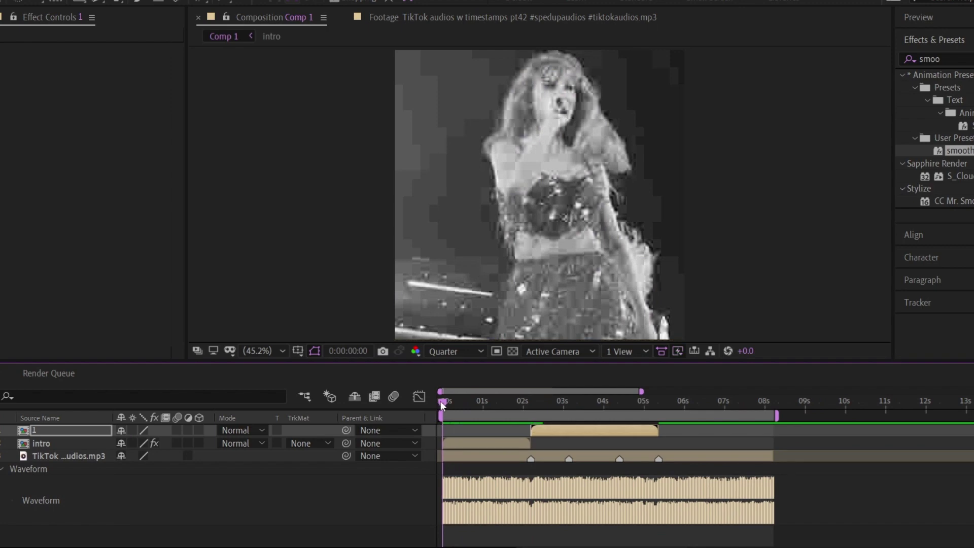
{"action": "key", "text": "space"}
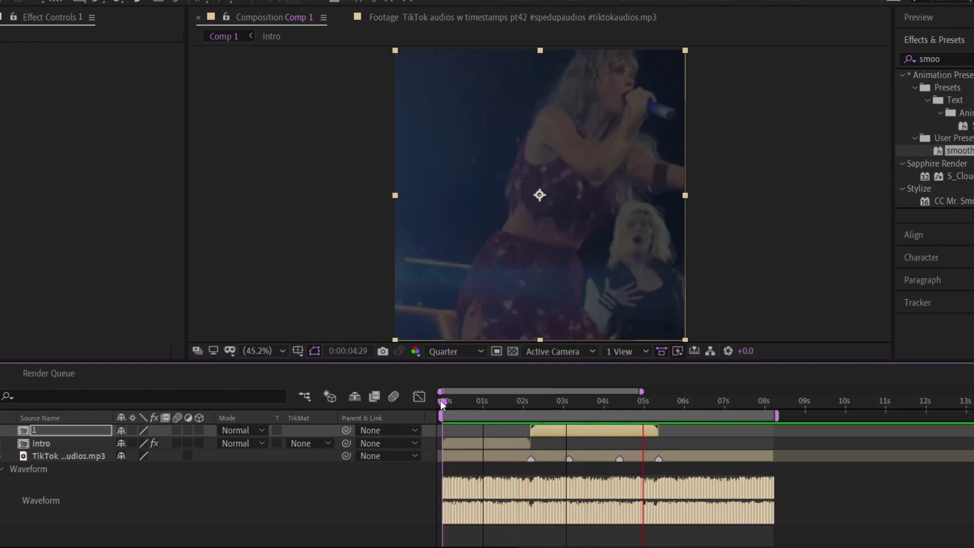
{"action": "left_click", "coordinate": [533, 401]}
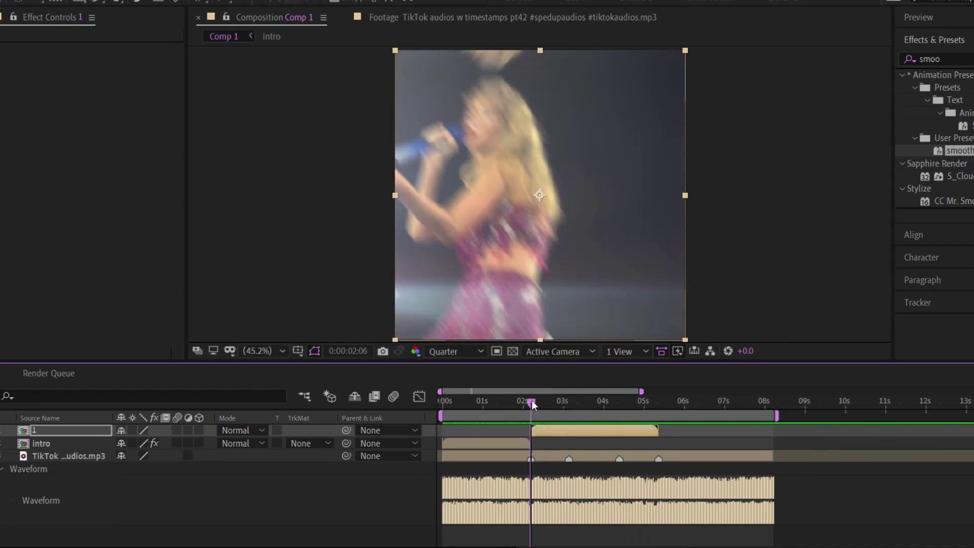
{"action": "key", "text": "equal"}
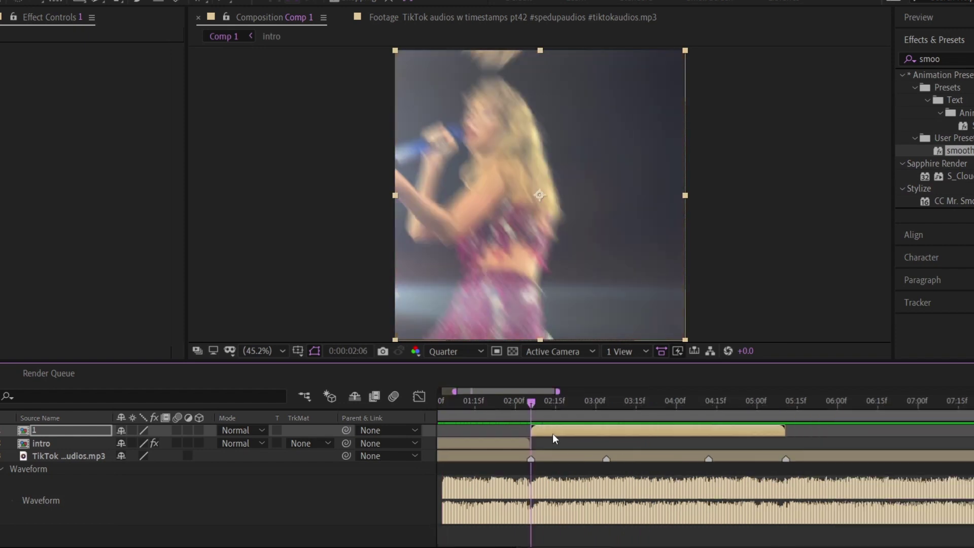
{"action": "key", "text": "Return"}
Step: Duplicate clip layer 1 and move the copy to start right after the first clip ends
{"action": "key", "text": "ctrl+d"}
{"action": "left_click_drag", "start_coordinate": [552, 433], "coordinate": [780, 424]}
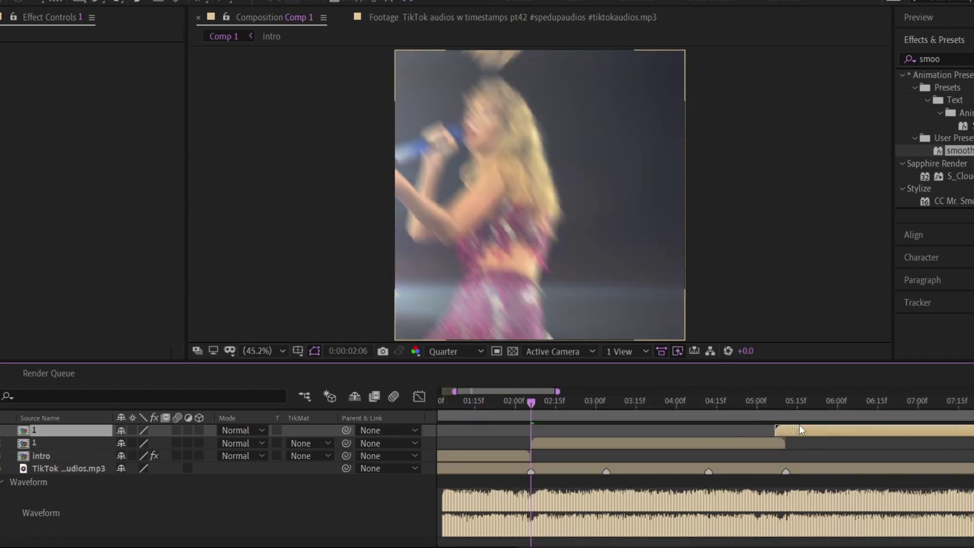
{"action": "left_click", "coordinate": [786, 400]}
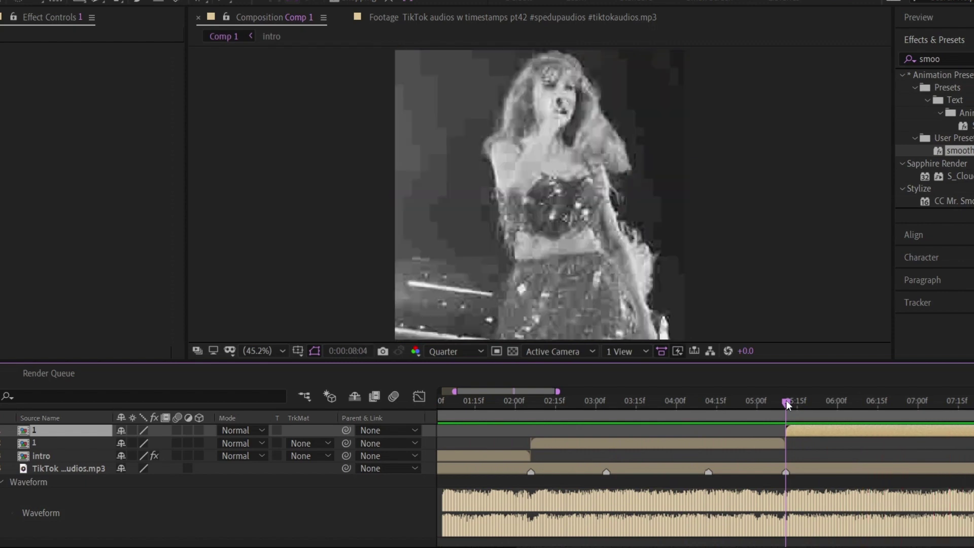
{"action": "key", "text": "space"}
{"action": "mouse_move", "coordinate": [786, 400]}
{"action": "left_mouse_down"}
{"action": "mouse_move", "coordinate": [879, 425]}
{"action": "mouse_move", "coordinate": [881, 401]}
{"action": "left_mouse_up"}
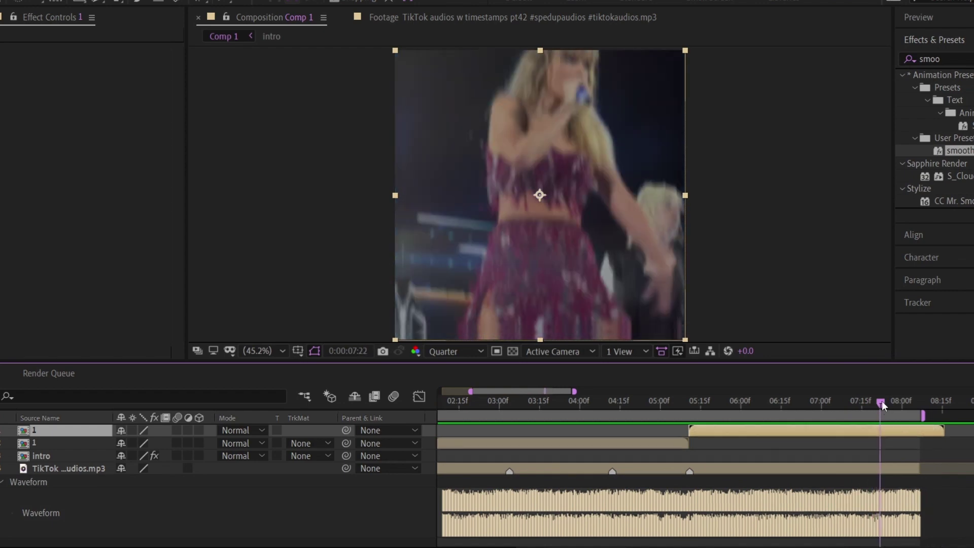
Step: Add an Audio Levels keyframe on the TikTok audio layer at 07:21
{"action": "key", "text": "t"}
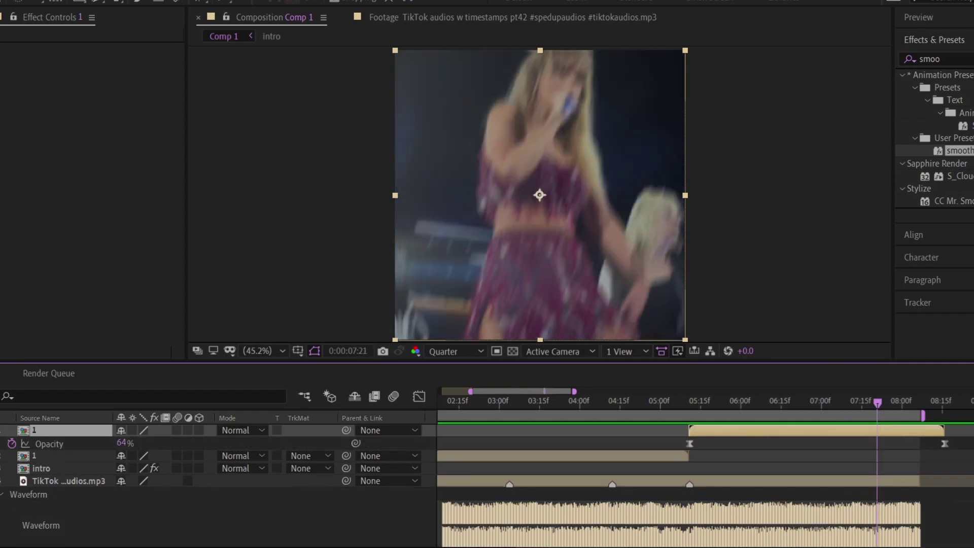
{"action": "left_click", "coordinate": [906, 444]}
{"action": "left_click", "coordinate": [906, 433]}
{"action": "key", "text": "t"}
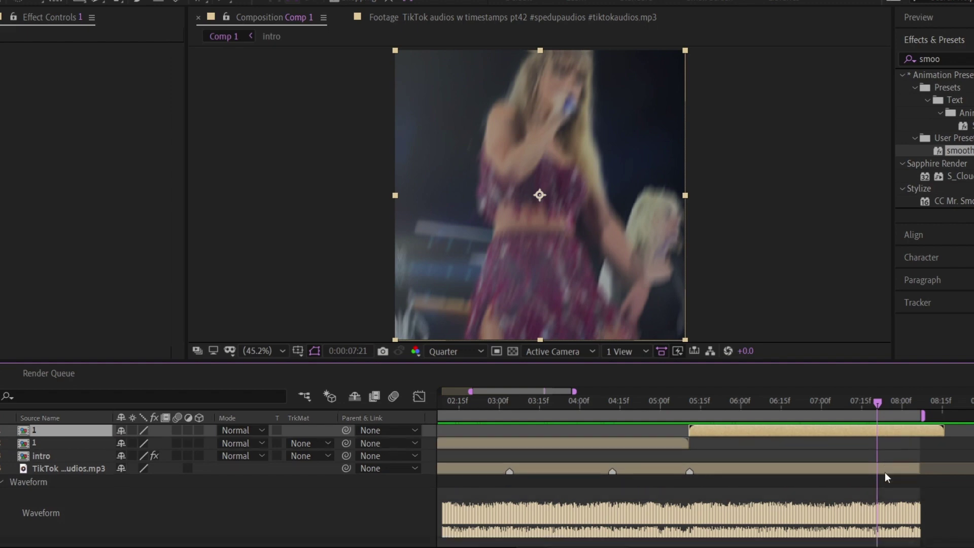
{"action": "left_click", "coordinate": [885, 472]}
{"action": "key", "text": "alt+shift+l"}
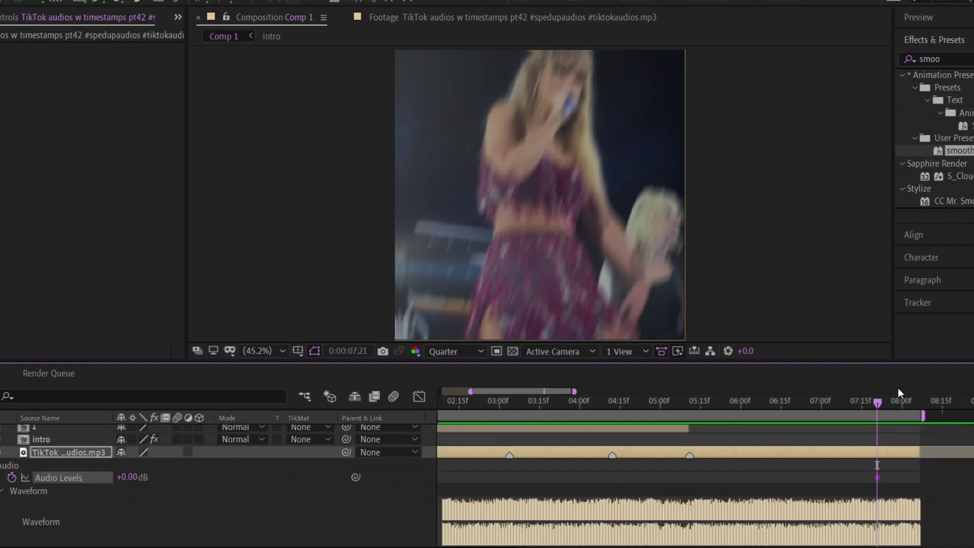
Step: Set the final audio level to -36 dB and preview the fade-out from the start
{"action": "left_click_drag", "start_coordinate": [878, 401], "coordinate": [922, 403]}
{"action": "type", "text": "-36"}
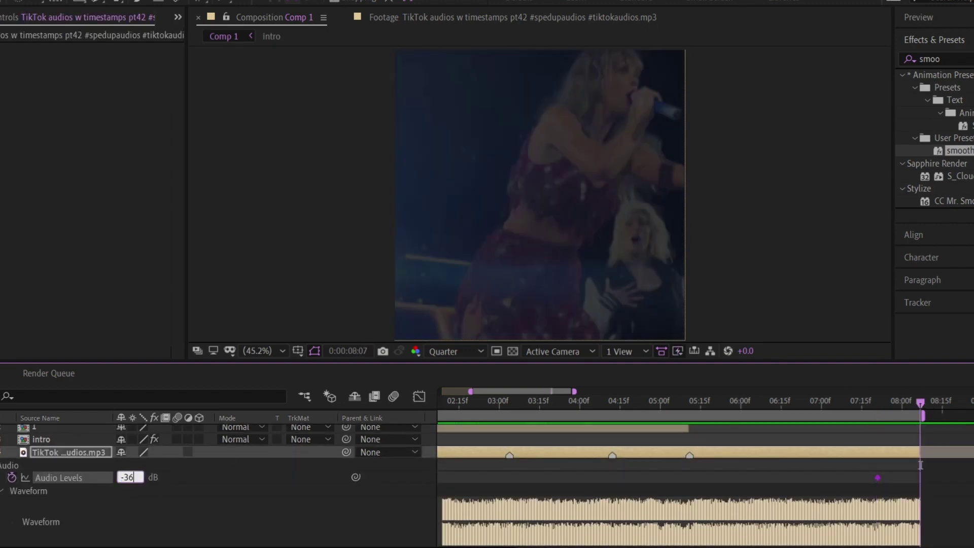
{"action": "key", "text": "Return"}
{"action": "key", "text": "minus"}
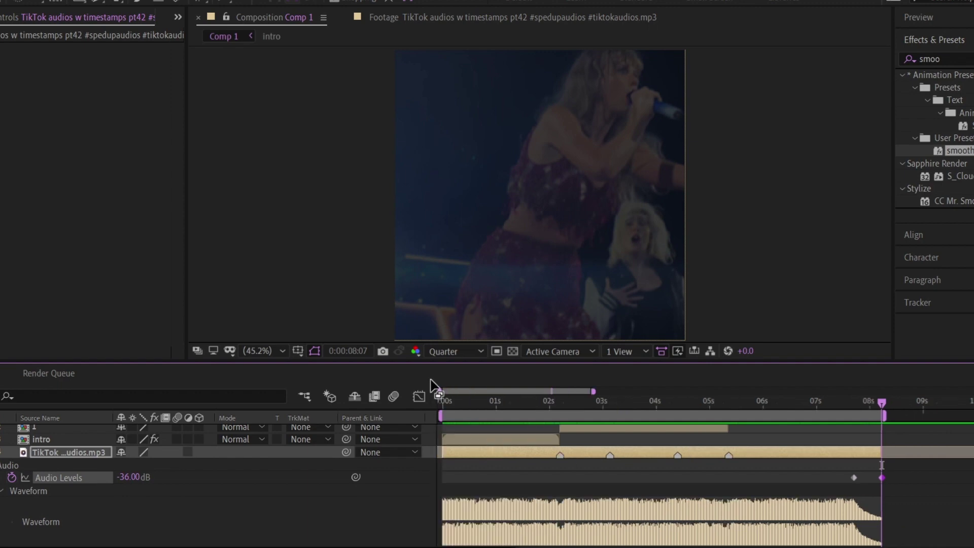
{"action": "left_click", "coordinate": [444, 401]}
{"action": "key", "text": "space"}
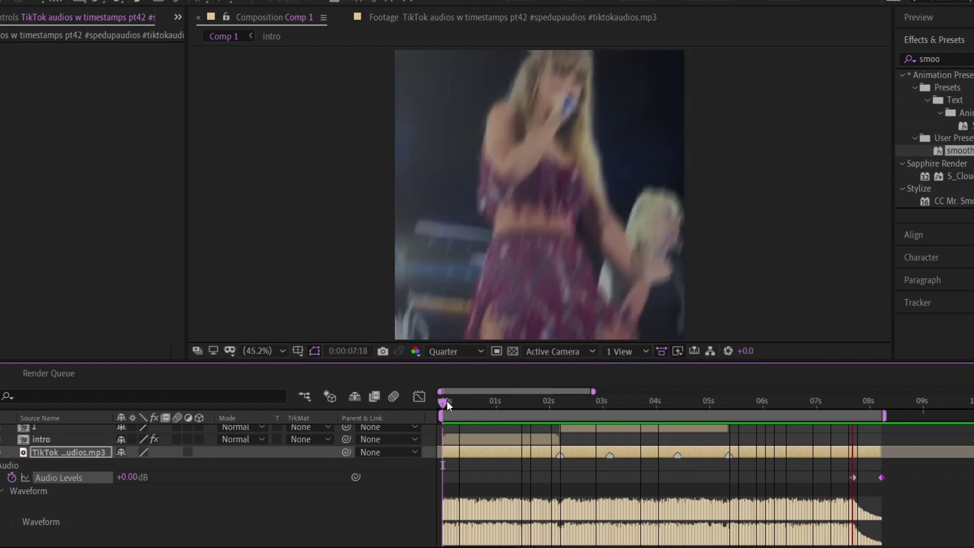
{"action": "left_click", "coordinate": [483, 401]}
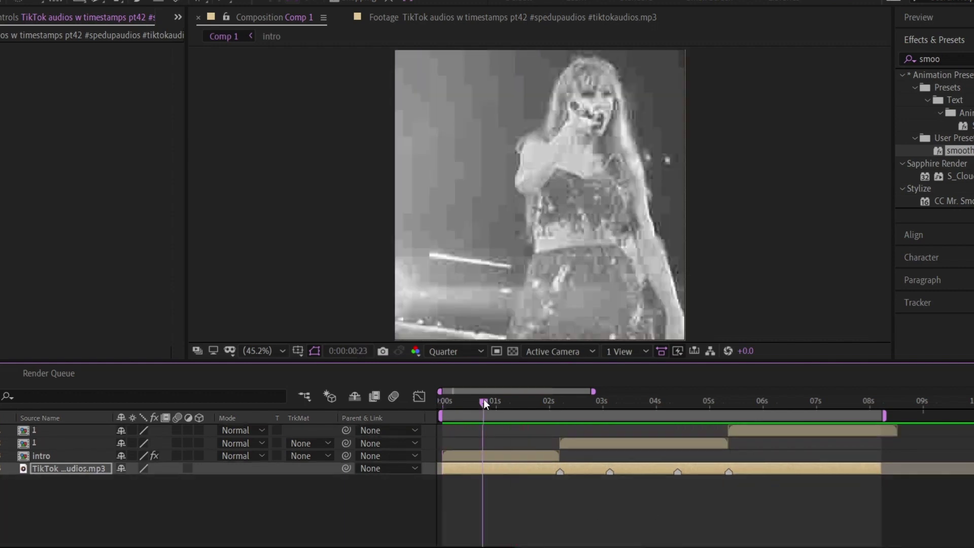
{"action": "left_click_drag", "start_coordinate": [483, 401], "coordinate": [394, 437]}
Step: Select all layers and pre-compose them into a precomp named 'base'
{"action": "left_click", "coordinate": [863, 429]}
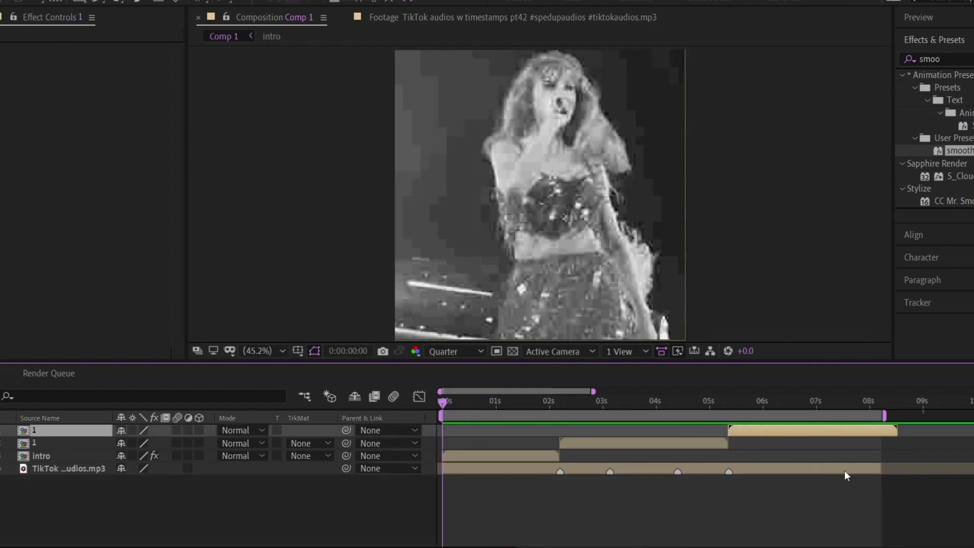
{"action": "left_click", "coordinate": [844, 471], "text": "shift"}
{"action": "right_click", "coordinate": [844, 469]}
{"action": "left_click", "coordinate": [891, 406]}
{"action": "type", "text": "base"}
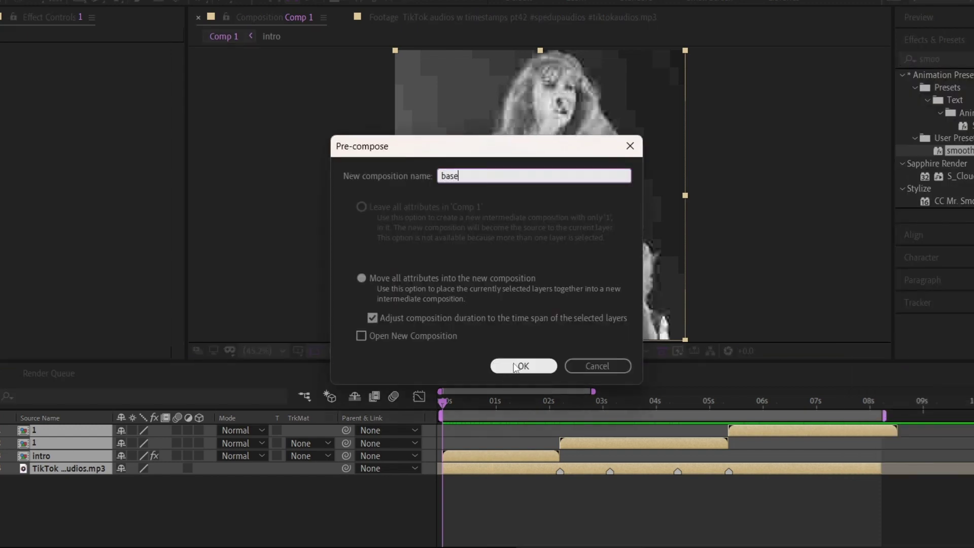
{"action": "left_click", "coordinate": [515, 366]}
{"action": "right_click", "coordinate": [336, 436]}
Step: Add an adjustment layer above base, split it at 08:07 and delete the tail
{"action": "mouse_move", "coordinate": [457, 268]}
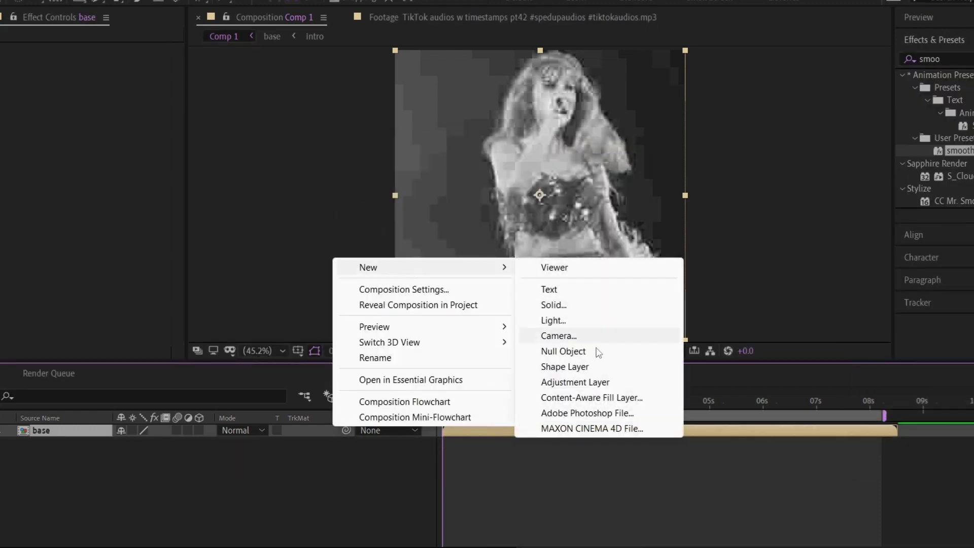
{"action": "left_click", "coordinate": [589, 382]}
{"action": "left_click", "coordinate": [879, 399]}
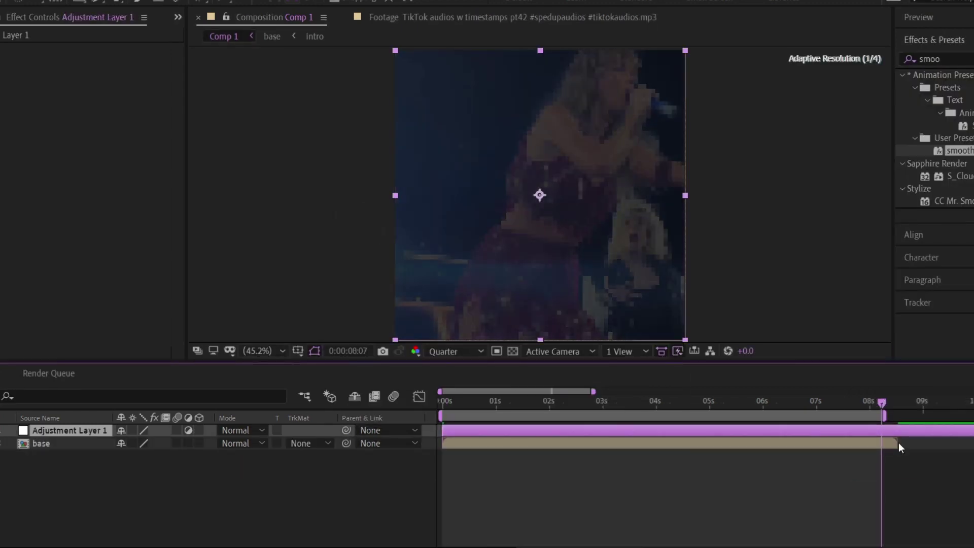
{"action": "key", "text": "equal"}
{"action": "key", "text": "equal"}
{"action": "key", "text": "ctrl+shift+d"}
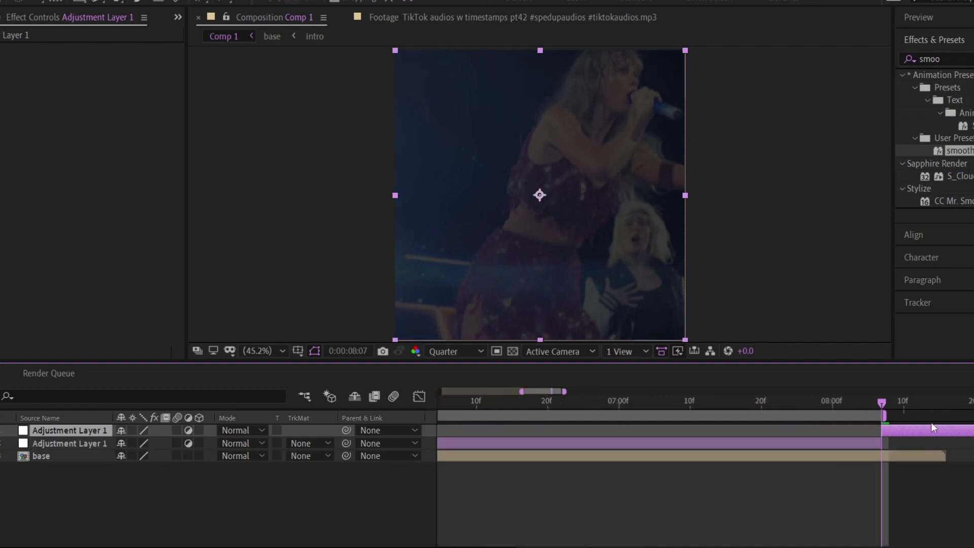
{"action": "key", "text": "Delete"}
{"action": "left_click", "coordinate": [888, 401]}
{"action": "left_click_drag", "start_coordinate": [887, 400], "coordinate": [883, 404]}
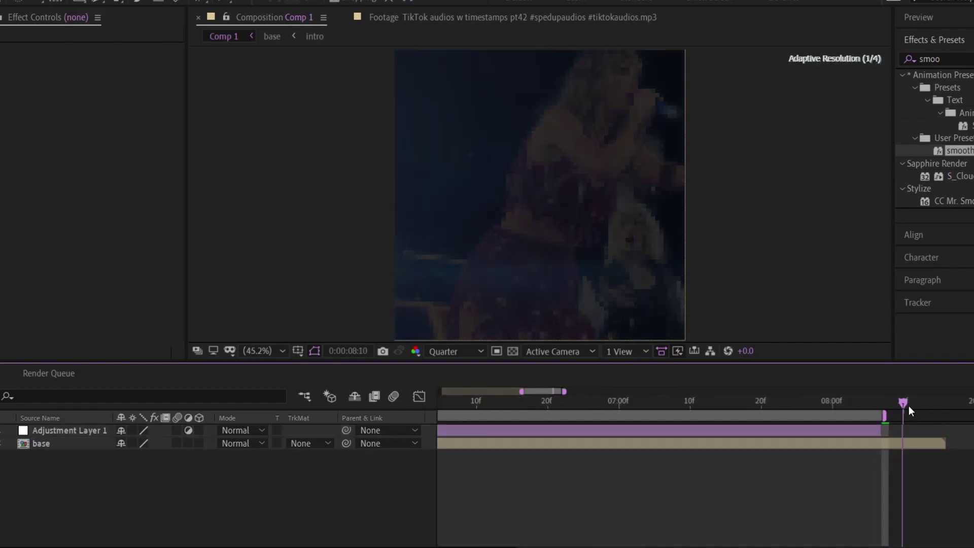
Step: Trim the base layer to end at 08:07 and preview the start of the edit
{"action": "left_click_drag", "start_coordinate": [945, 450], "coordinate": [884, 445]}
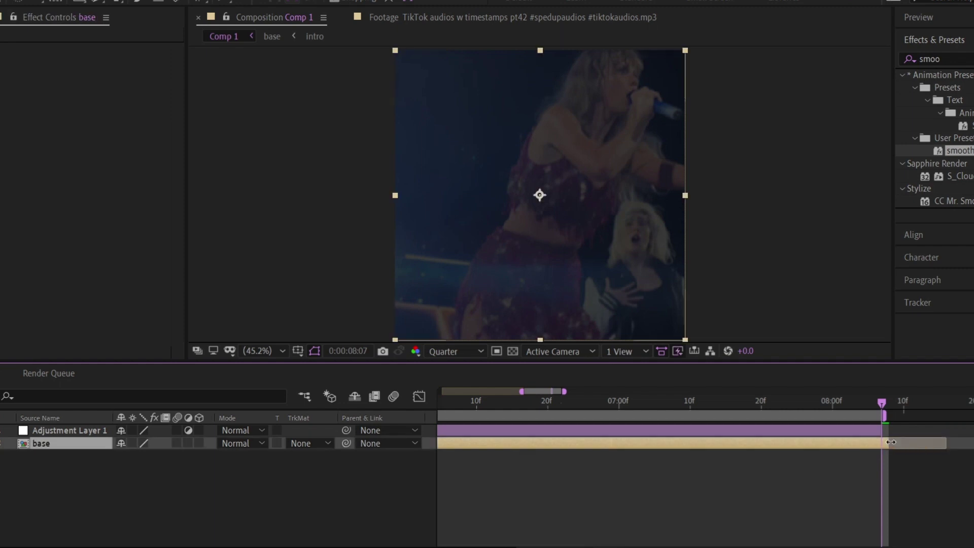
{"action": "mouse_move", "coordinate": [522, 392]}
{"action": "left_mouse_down"}
{"action": "mouse_move", "coordinate": [439, 392]}
{"action": "mouse_move", "coordinate": [554, 403]}
{"action": "left_mouse_up"}
{"action": "key", "text": "space"}
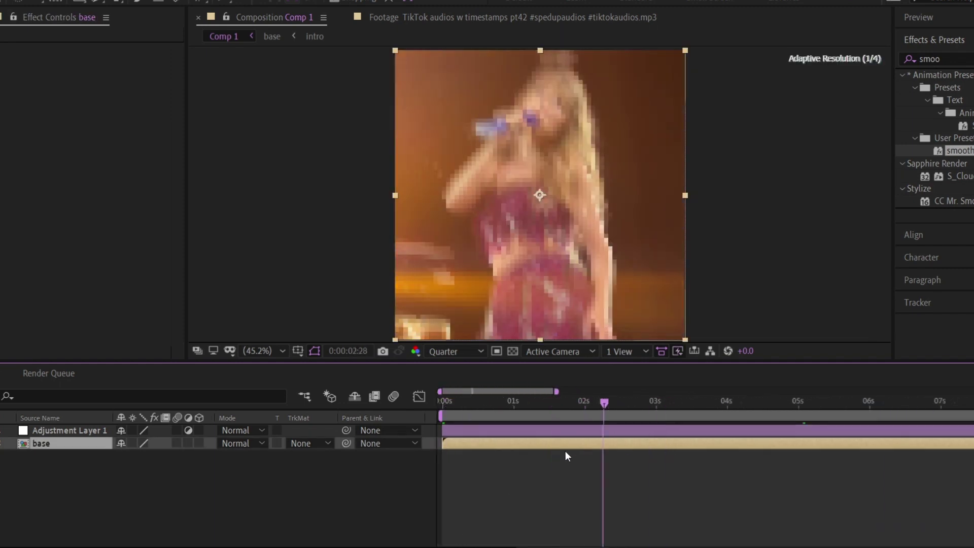
{"action": "left_click", "coordinate": [565, 430]}
{"action": "left_click", "coordinate": [968, 59]}
Step: Apply the Looks effect to Adjustment Layer 1 and choose the soot preset for sepia
{"action": "double_click", "coordinate": [969, 59]}
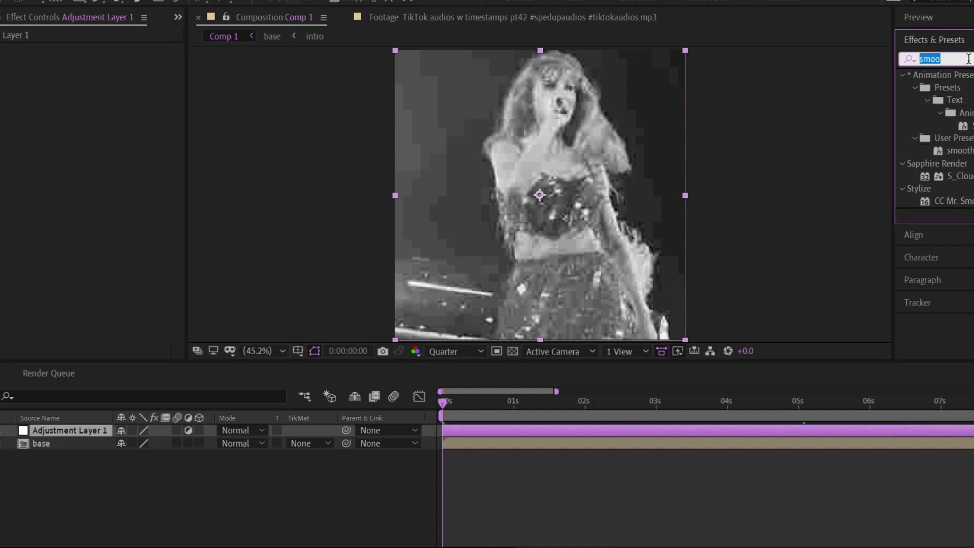
{"action": "type", "text": "looks"}
{"action": "left_click_drag", "start_coordinate": [958, 88], "coordinate": [0, 131]}
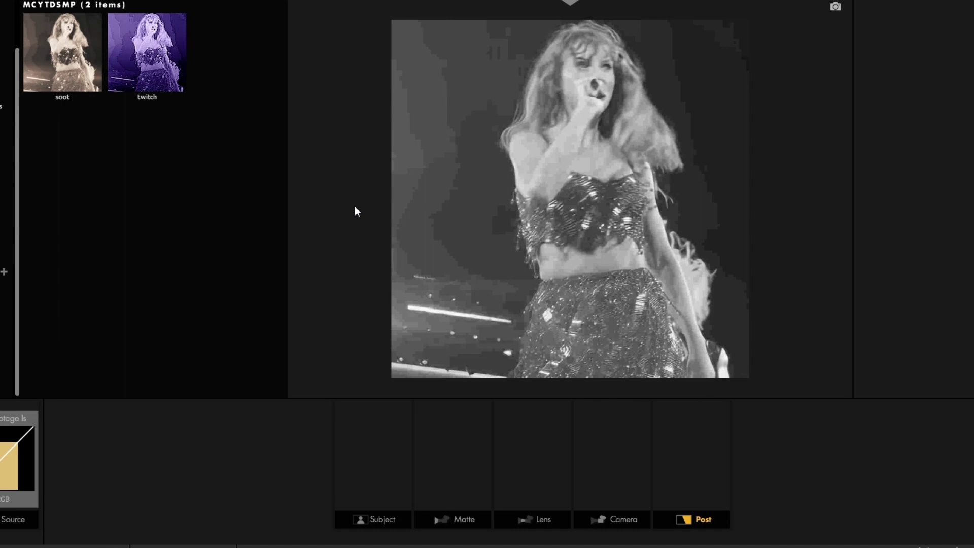
{"action": "left_click", "coordinate": [64, 86]}
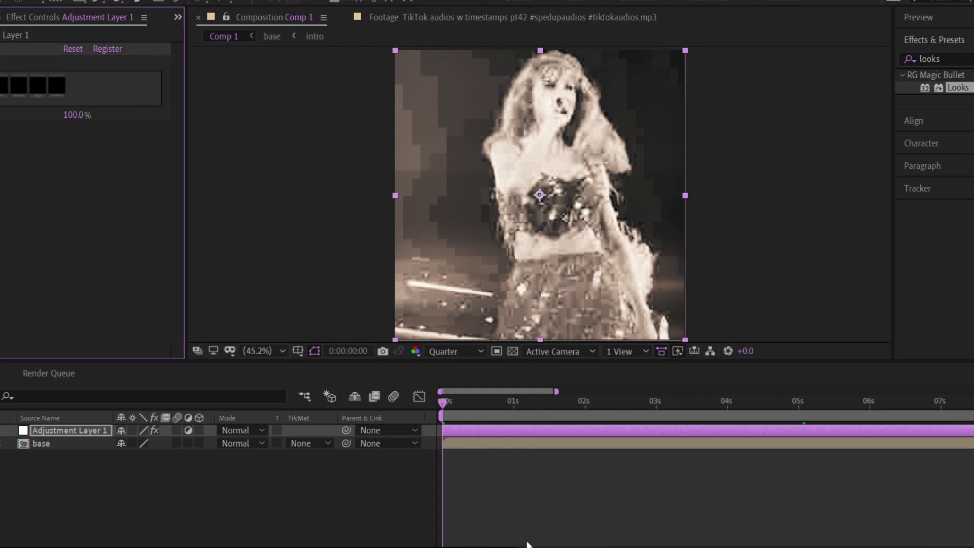
Step: Trim Adjustment Layer 1 to start at 0:00:02:06, add a marker there and preview
{"action": "double_click", "coordinate": [561, 443]}
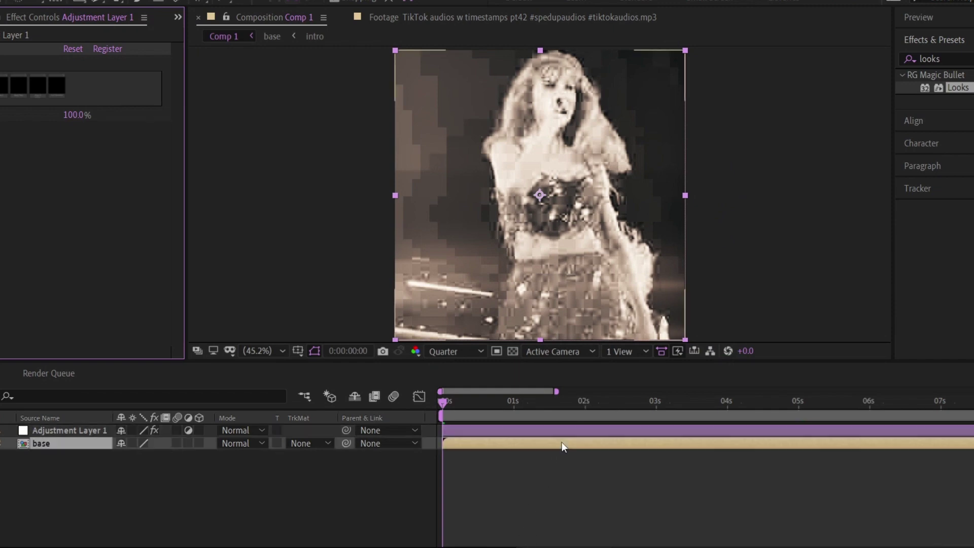
{"action": "left_click", "coordinate": [595, 400]}
{"action": "left_click_drag", "start_coordinate": [594, 402], "coordinate": [596, 402]}
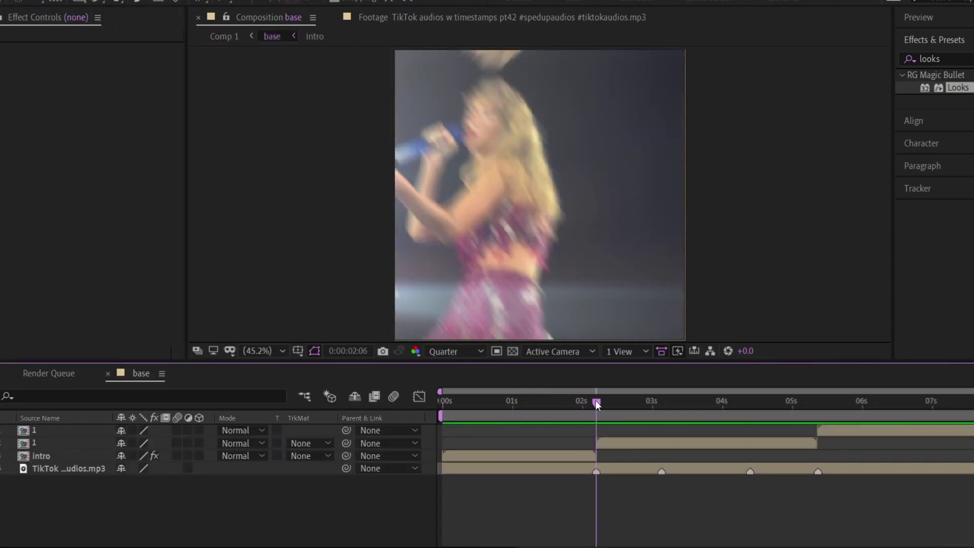
{"action": "left_click", "coordinate": [224, 36]}
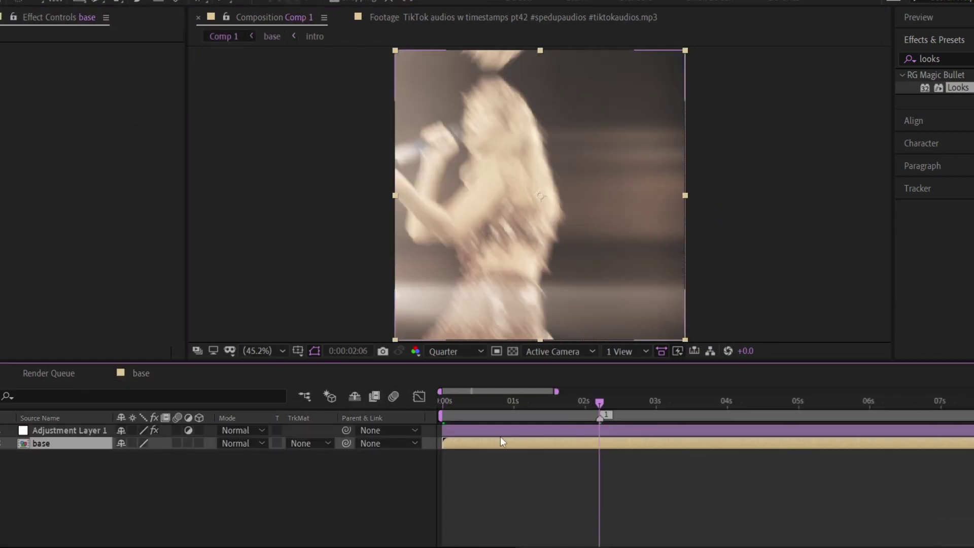
{"action": "left_click", "coordinate": [448, 430]}
{"action": "left_click_drag", "start_coordinate": [448, 430], "coordinate": [599, 430]}
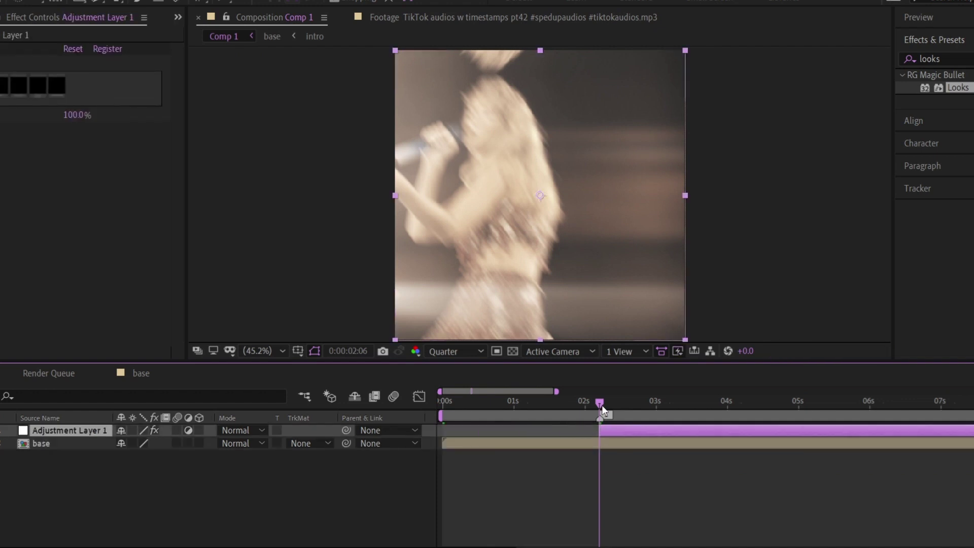
{"action": "key", "text": "KP_Multiply"}
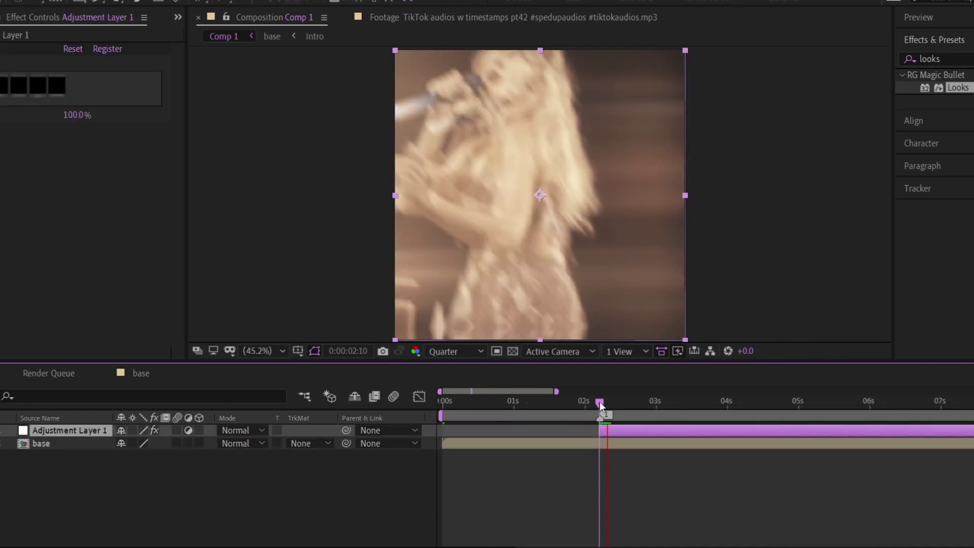
{"action": "key", "text": "space"}
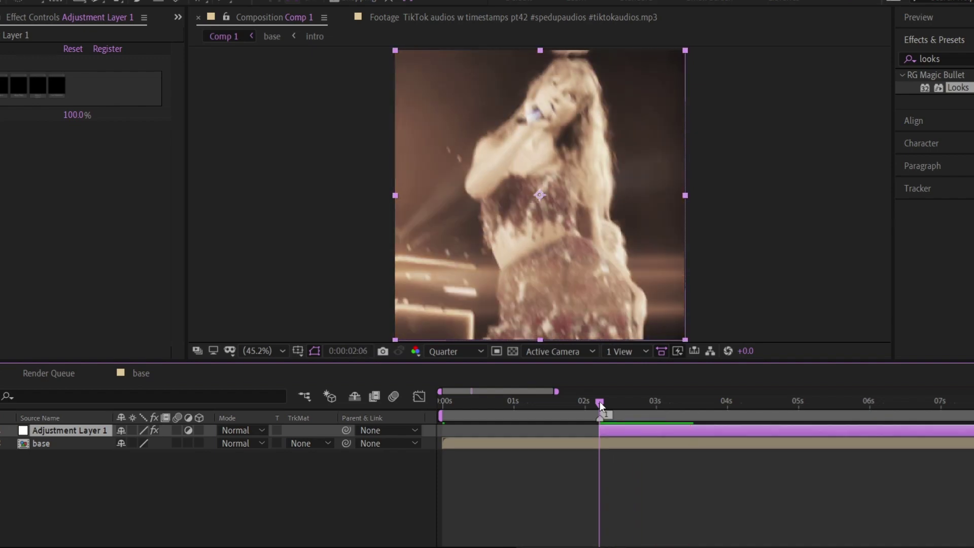
Step: Pre-compose the adjustment layer and base together into a single 'base' layer
{"action": "left_click", "coordinate": [599, 443], "text": "ctrl"}
{"action": "right_click", "coordinate": [602, 438]}
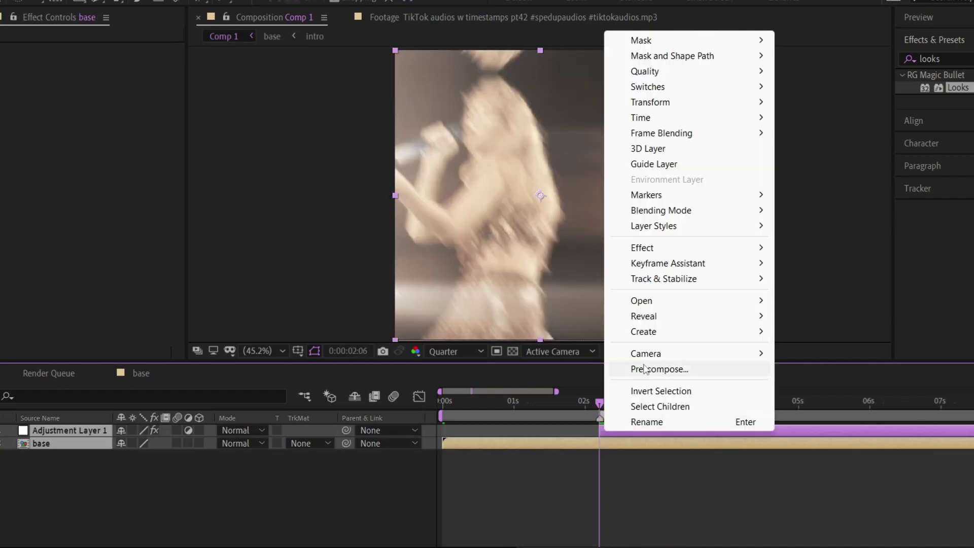
{"action": "left_click", "coordinate": [643, 366]}
{"action": "left_click", "coordinate": [538, 371]}
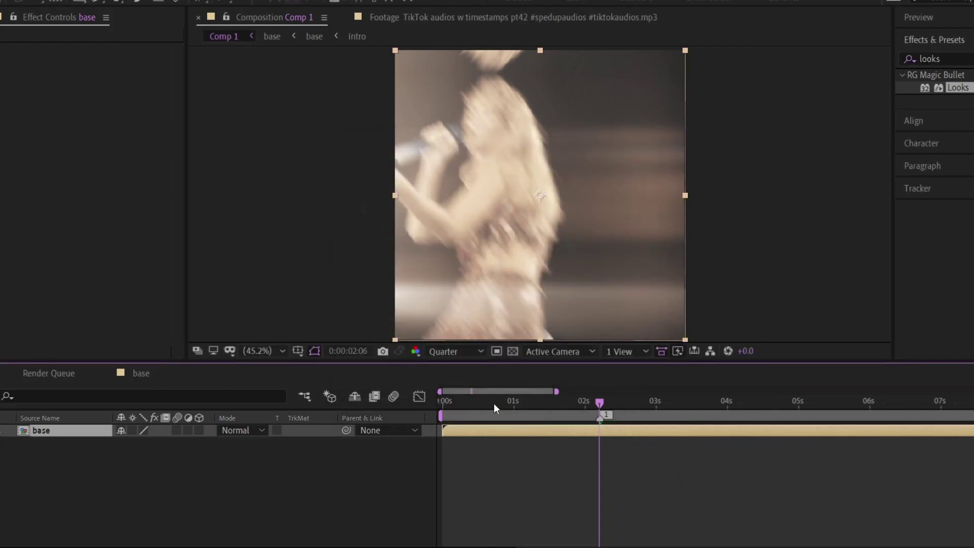
{"action": "left_click_drag", "start_coordinate": [494, 401], "coordinate": [436, 401]}
{"action": "key", "text": "ctrl+d"}
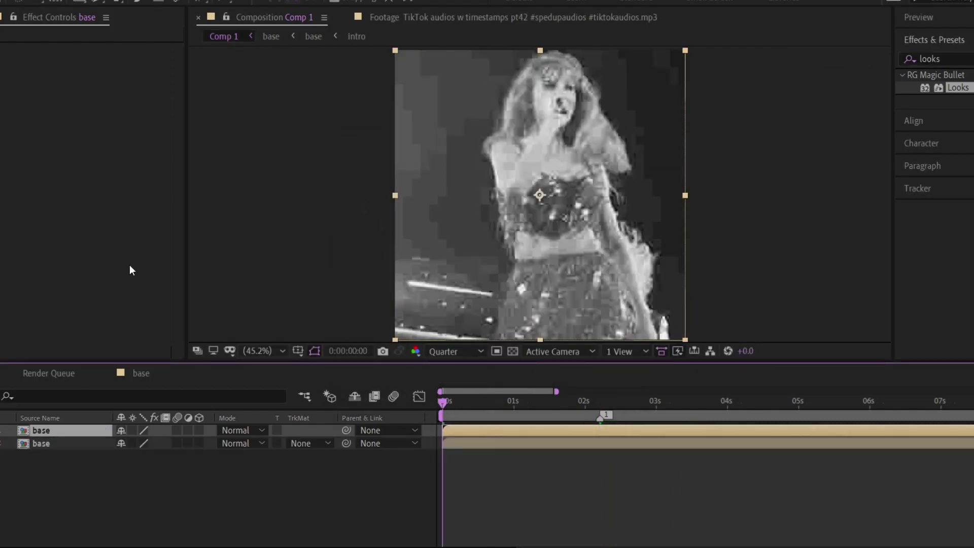
{"action": "key", "text": "Delete"}
Step: Create a new black solid layer
{"action": "right_click", "coordinate": [297, 266]}
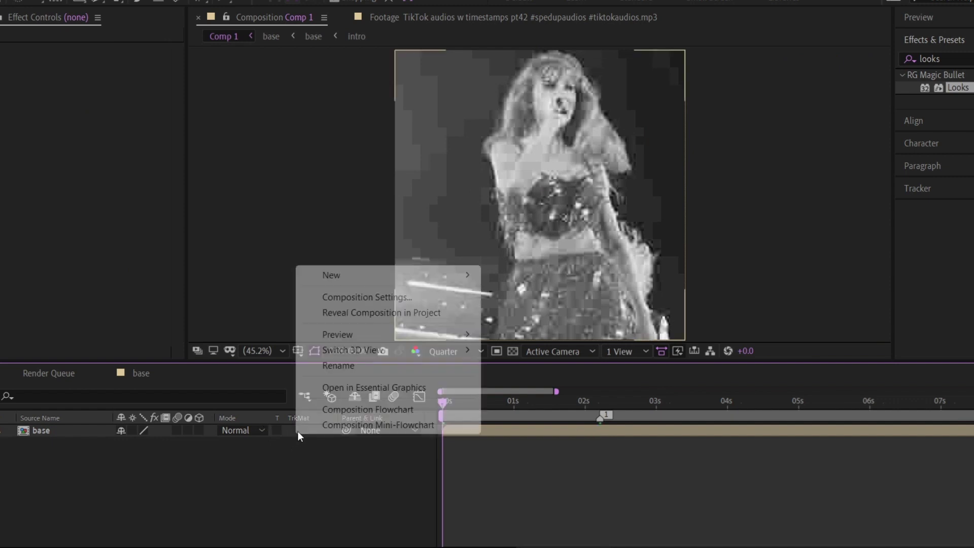
{"action": "mouse_move", "coordinate": [396, 276]}
{"action": "left_click", "coordinate": [518, 312]}
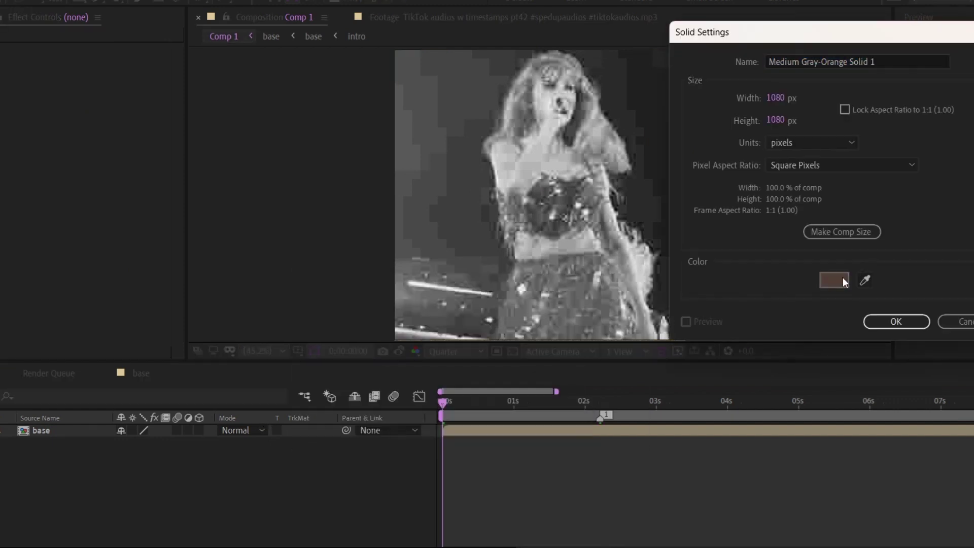
{"action": "left_click", "coordinate": [842, 277]}
{"action": "key", "text": "Return"}
{"action": "left_click", "coordinate": [920, 321]}
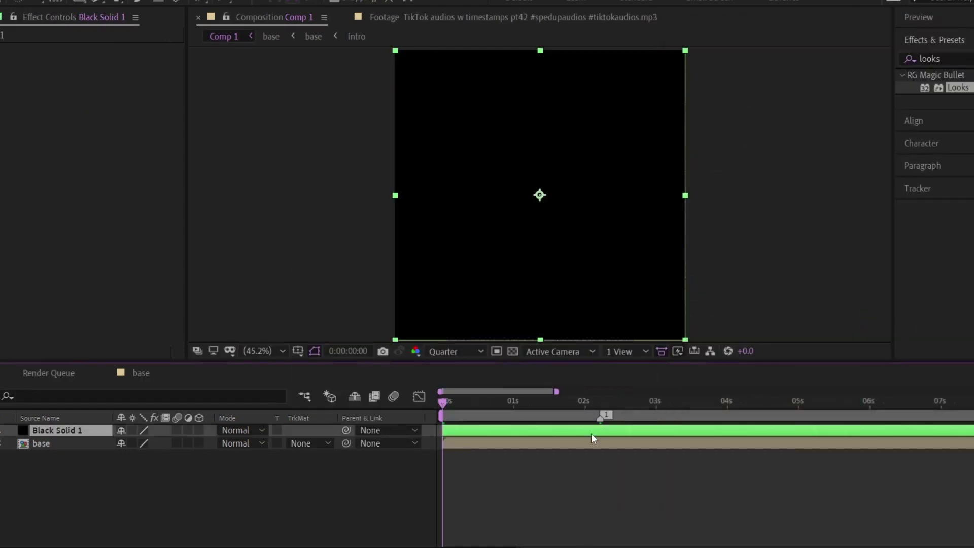
Step: Show the title/action safe guides and draw a rectangular mask inside the solid's edges
{"action": "left_click", "coordinate": [298, 350]}
{"action": "left_click", "coordinate": [350, 367]}
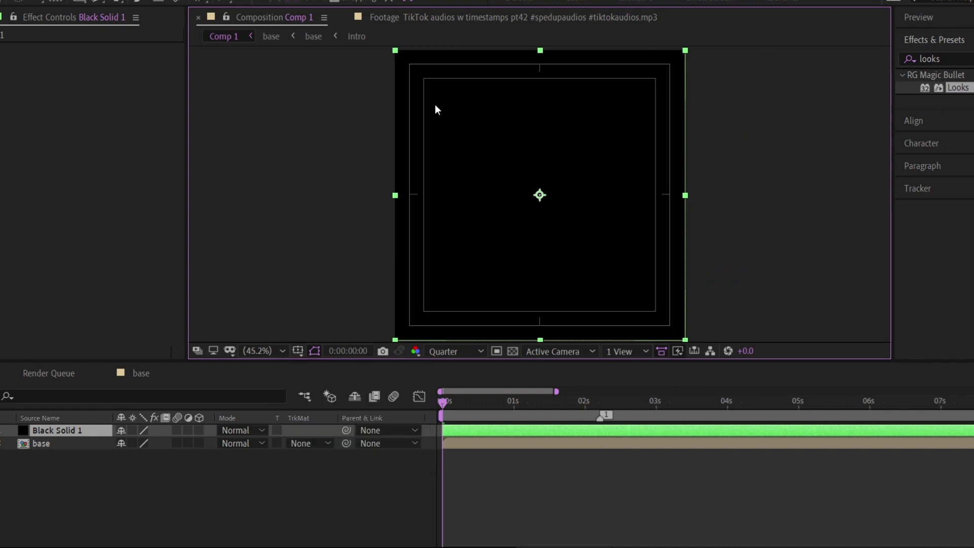
{"action": "left_click", "coordinate": [84, 2]}
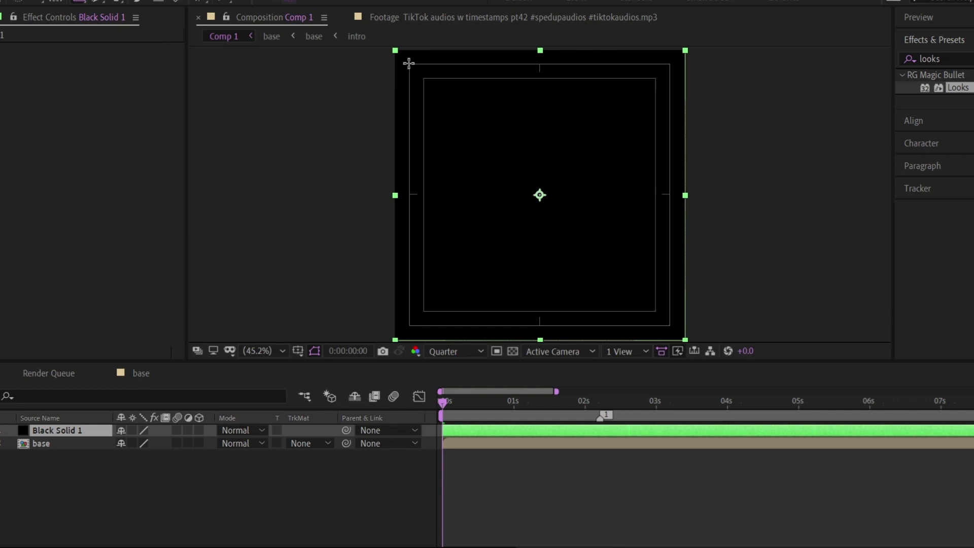
{"action": "left_click_drag", "start_coordinate": [409, 63], "coordinate": [670, 325]}
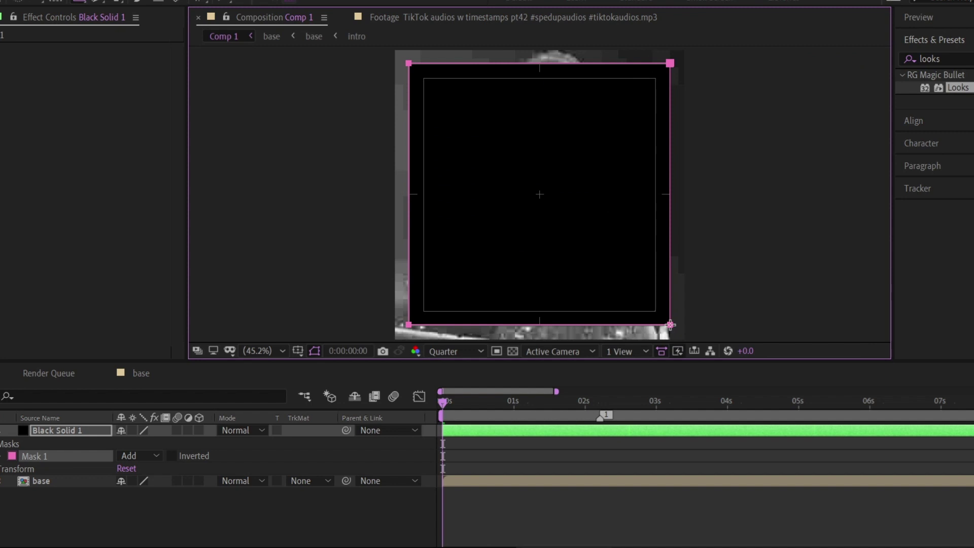
Step: Invert the mask and set its feather to 50 pixels
{"action": "left_click", "coordinate": [172, 456]}
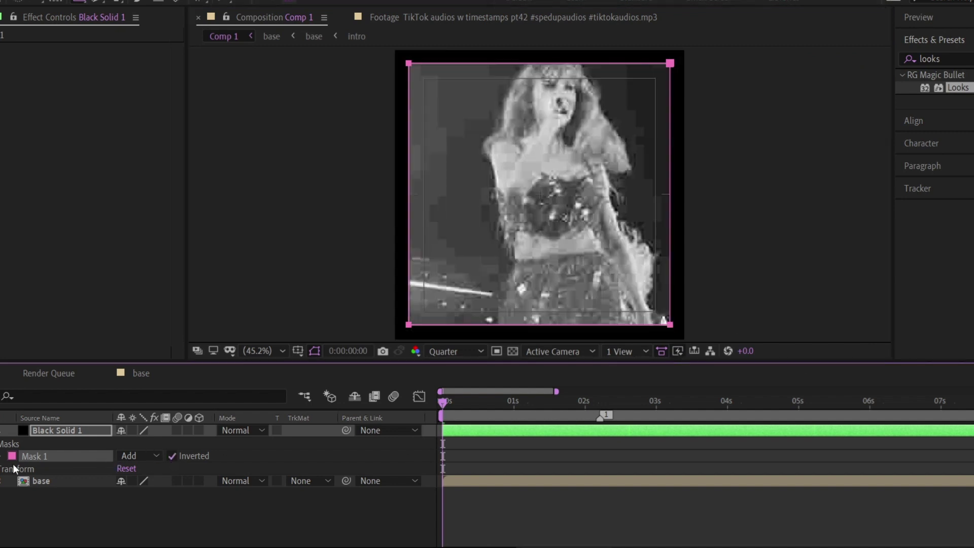
{"action": "left_click", "coordinate": [3, 456]}
{"action": "left_click", "coordinate": [123, 480]}
{"action": "type", "text": "50"}
{"action": "key", "text": "Return"}
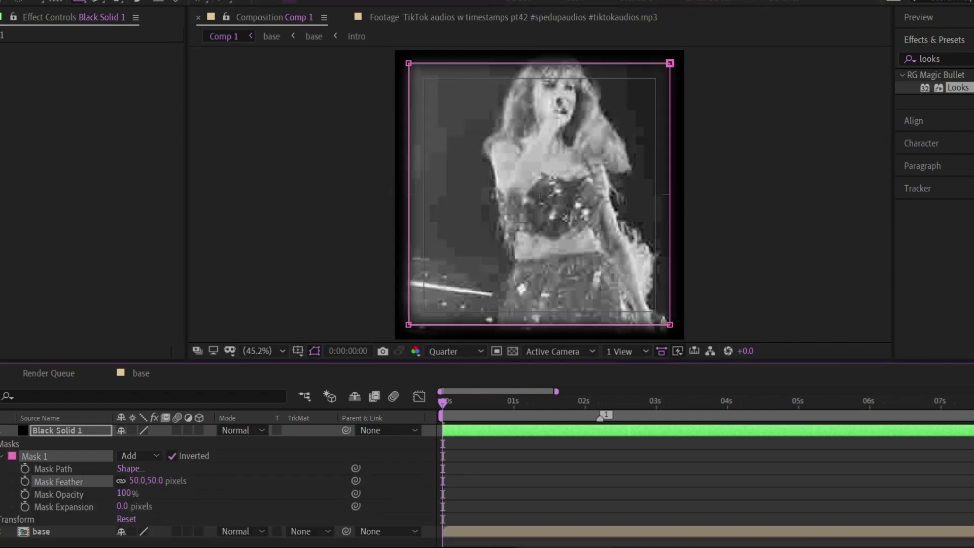
{"action": "key", "text": "u"}
{"action": "left_click", "coordinate": [482, 445]}
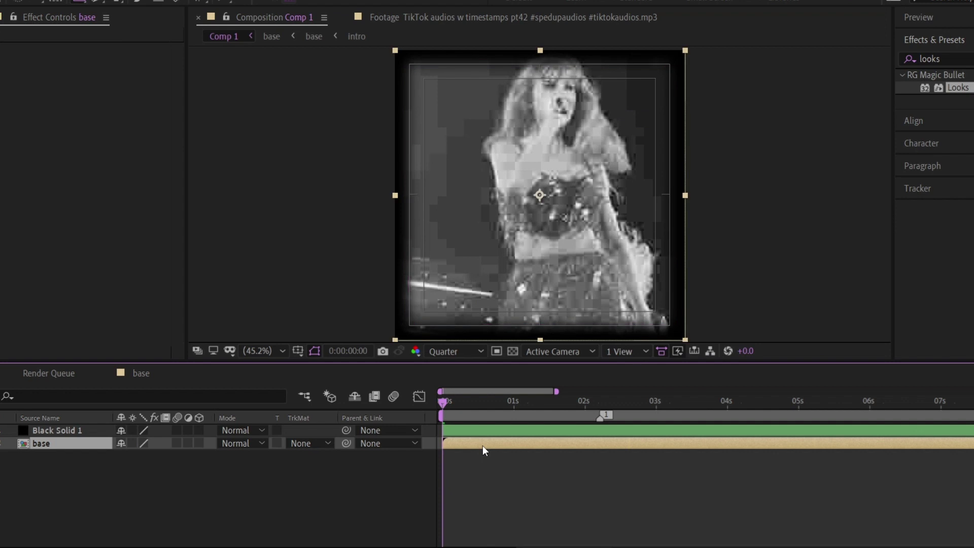
Step: Duplicate base and set the text tool to white (ffffff) Arial Regular
{"action": "key", "text": "ctrl+d"}
{"action": "key", "text": "ctrl+t"}
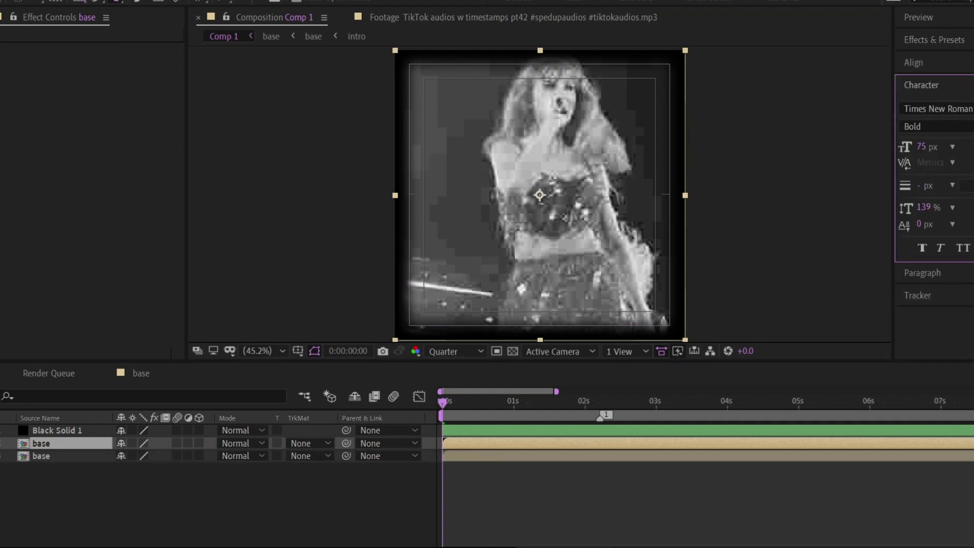
{"action": "left_click", "coordinate": [972, 128]}
{"action": "type", "text": "ffffff"}
{"action": "key", "text": "Return"}
{"action": "left_click", "coordinate": [938, 109]}
{"action": "scroll", "coordinate": [844, 381], "scroll_direction": "up", "scroll_amount": 1}
{"action": "left_click", "coordinate": [812, 147]}
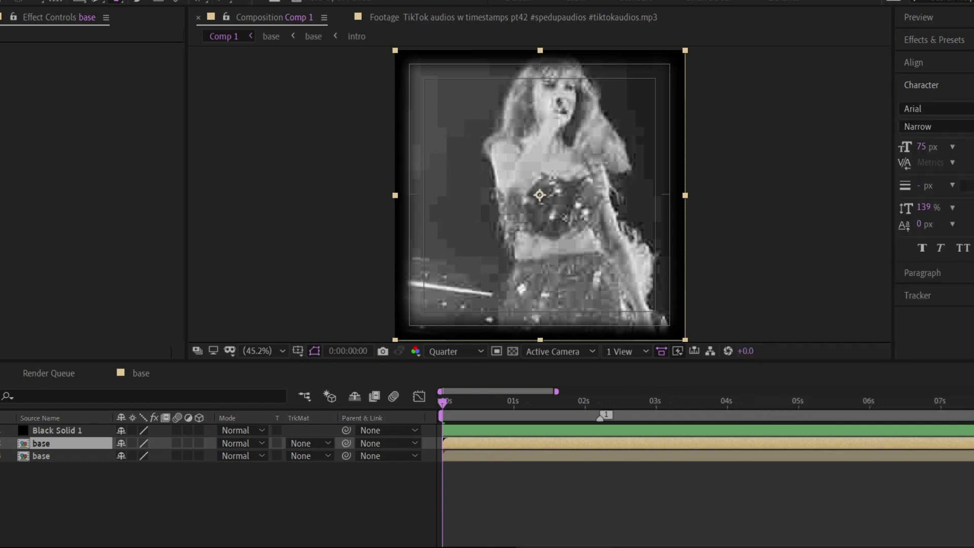
{"action": "left_click", "coordinate": [936, 126]}
{"action": "left_click", "coordinate": [916, 206]}
Step: Type the 'serena' text at 50 px and centre it horizontally and vertically
{"action": "left_click", "coordinate": [559, 216]}
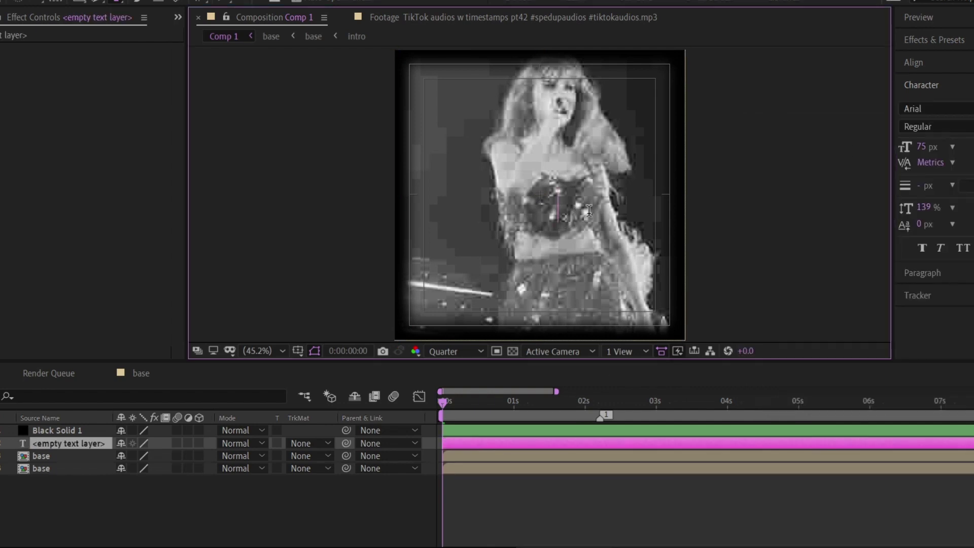
{"action": "left_click", "coordinate": [923, 146]}
{"action": "type", "text": "50"}
{"action": "key", "text": "Return"}
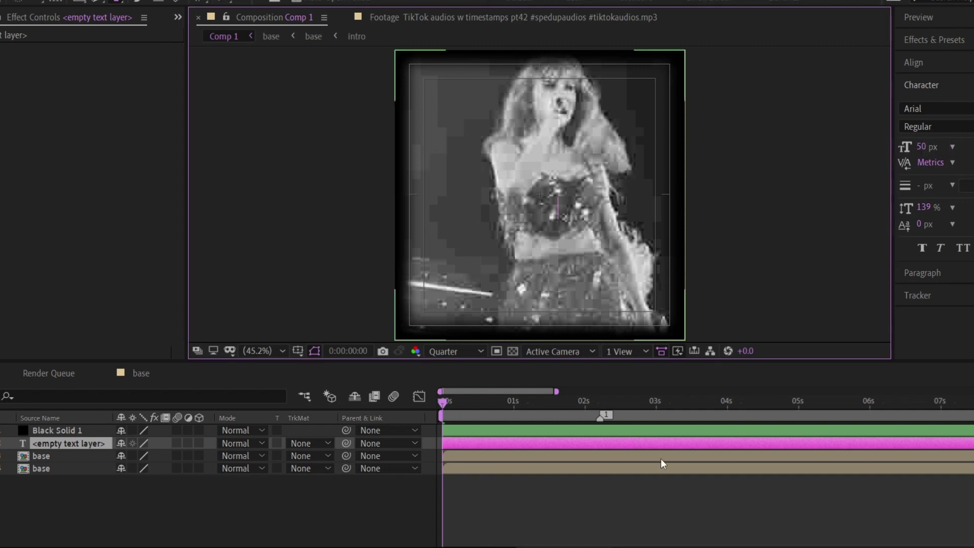
{"action": "type", "text": "serenaa"}
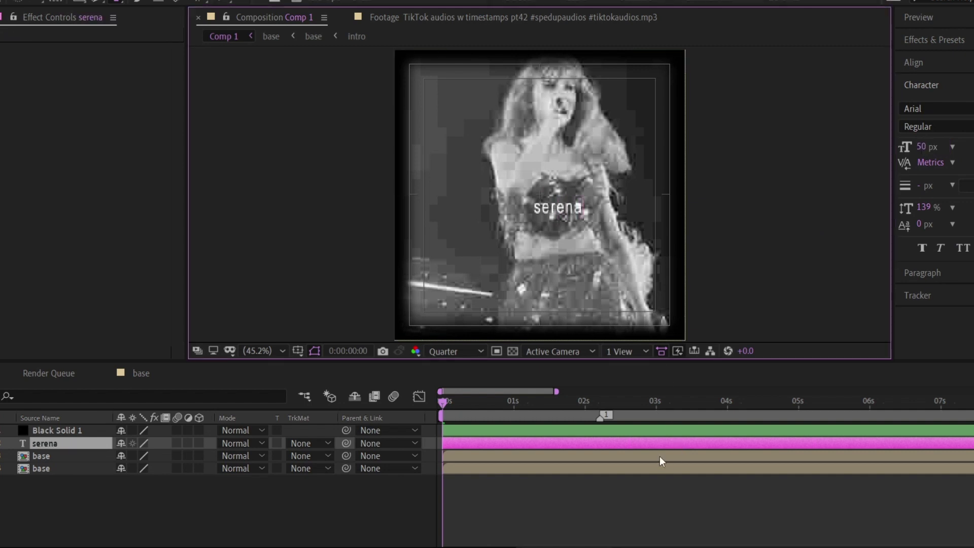
{"action": "left_click", "coordinate": [662, 450]}
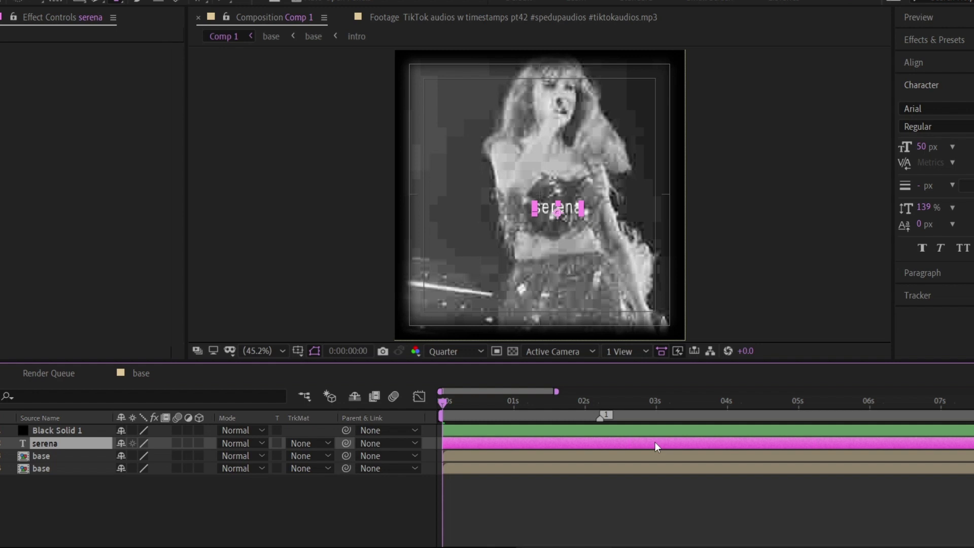
{"action": "left_click", "coordinate": [913, 62]}
{"action": "left_click", "coordinate": [935, 99]}
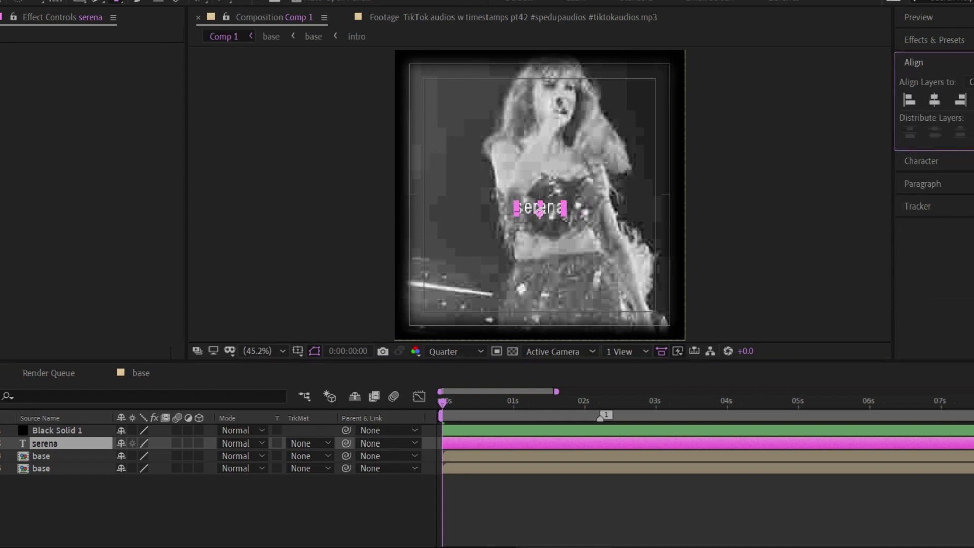
Step: Preview at full resolution and set the duplicate base's Track Matte to Luma 'serena'
{"action": "left_click", "coordinate": [454, 351]}
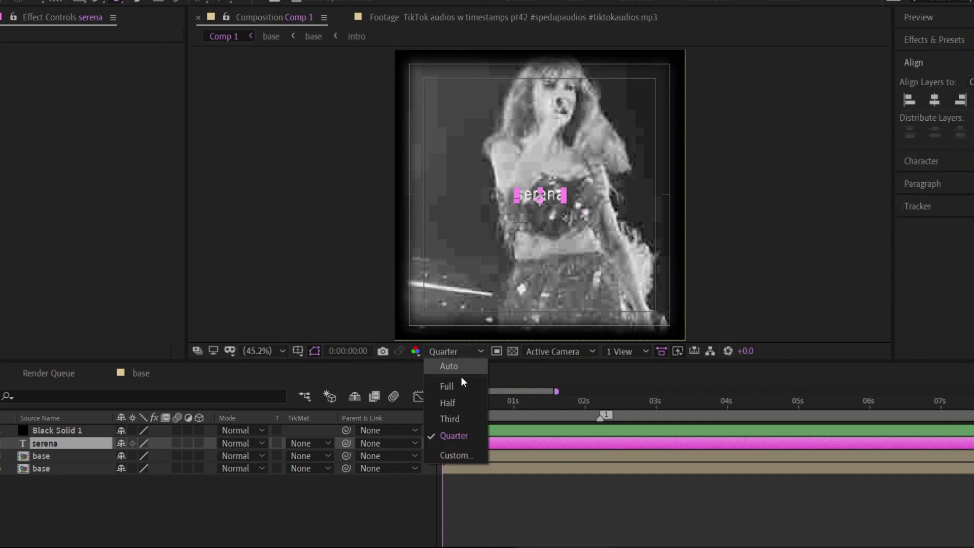
{"action": "left_click", "coordinate": [460, 382]}
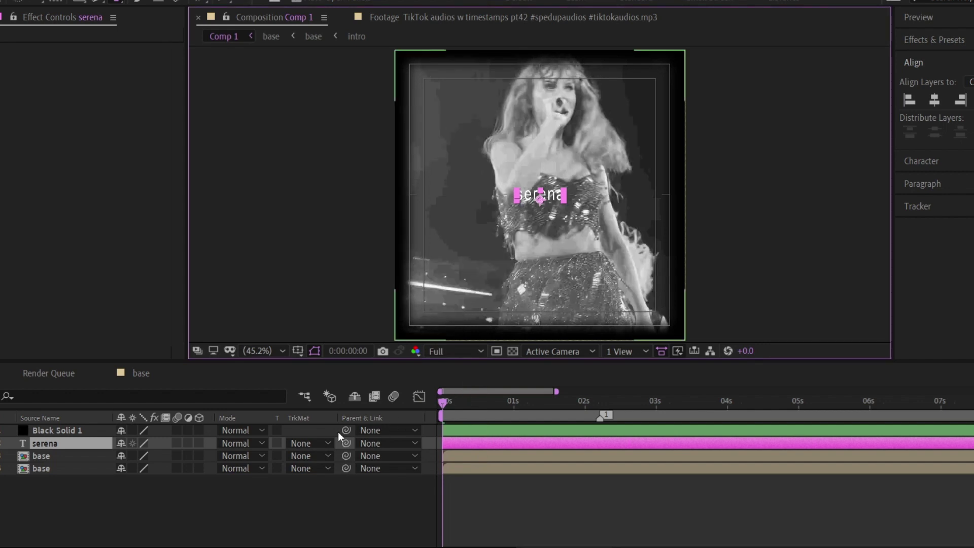
{"action": "left_click", "coordinate": [303, 444]}
{"action": "left_click", "coordinate": [213, 489]}
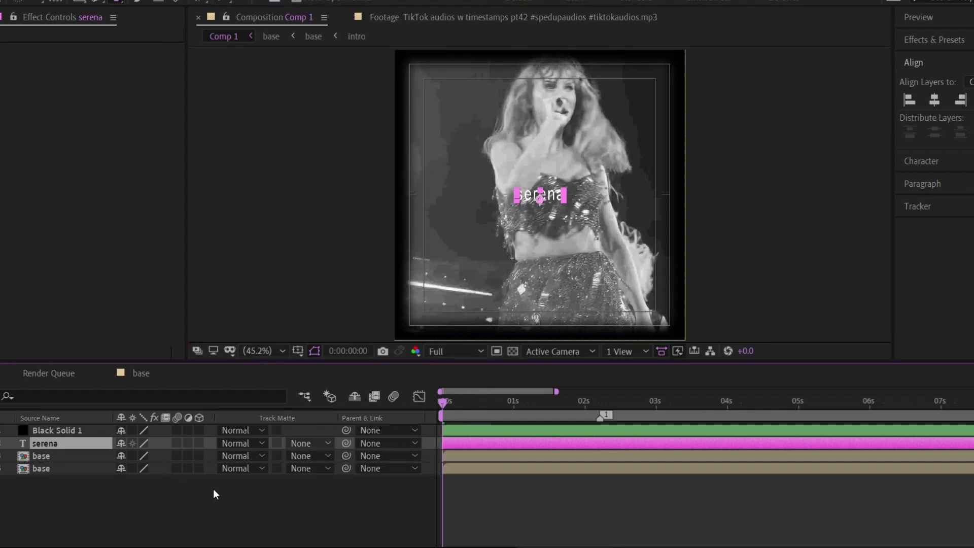
{"action": "left_click", "coordinate": [303, 456]}
{"action": "left_click", "coordinate": [352, 523]}
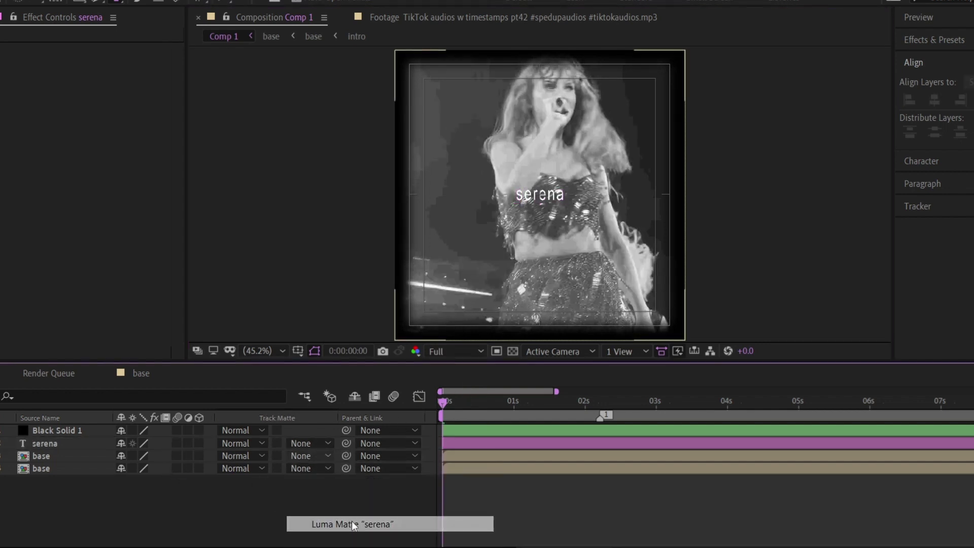
Step: Flip the base layer horizontally and the matted base layer vertically
{"action": "right_click", "coordinate": [499, 456]}
{"action": "mouse_move", "coordinate": [561, 122]}
{"action": "left_click", "coordinate": [733, 244]}
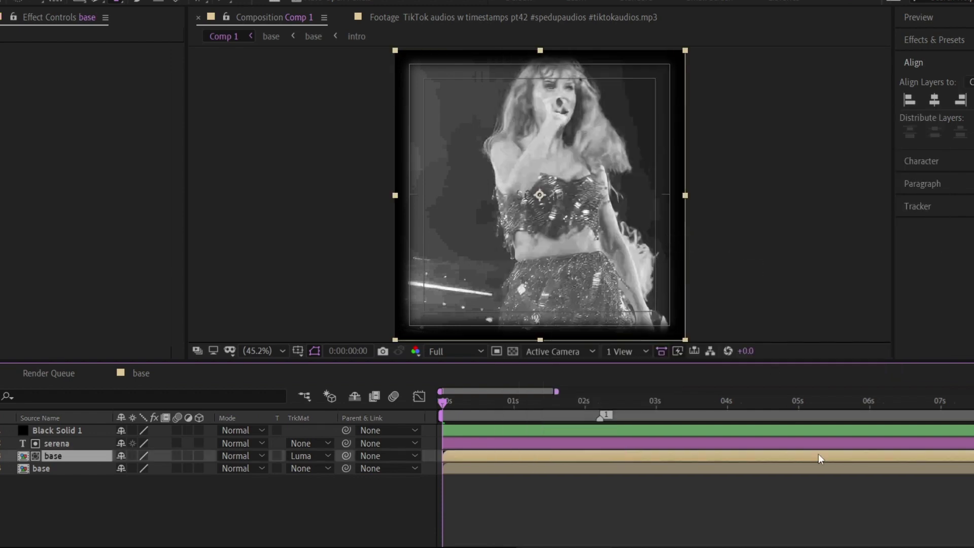
{"action": "right_click", "coordinate": [828, 460]}
{"action": "mouse_move", "coordinate": [842, 123]}
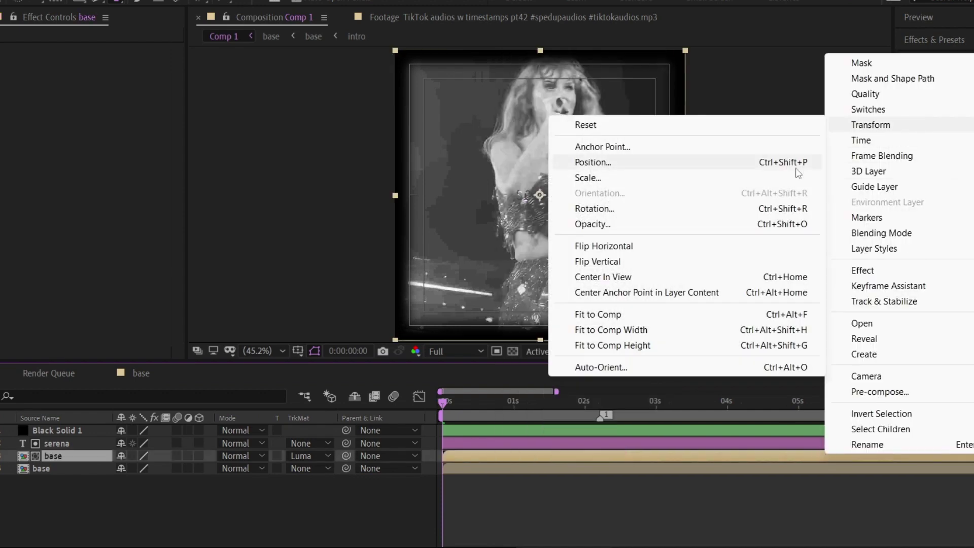
{"action": "left_click", "coordinate": [726, 267]}
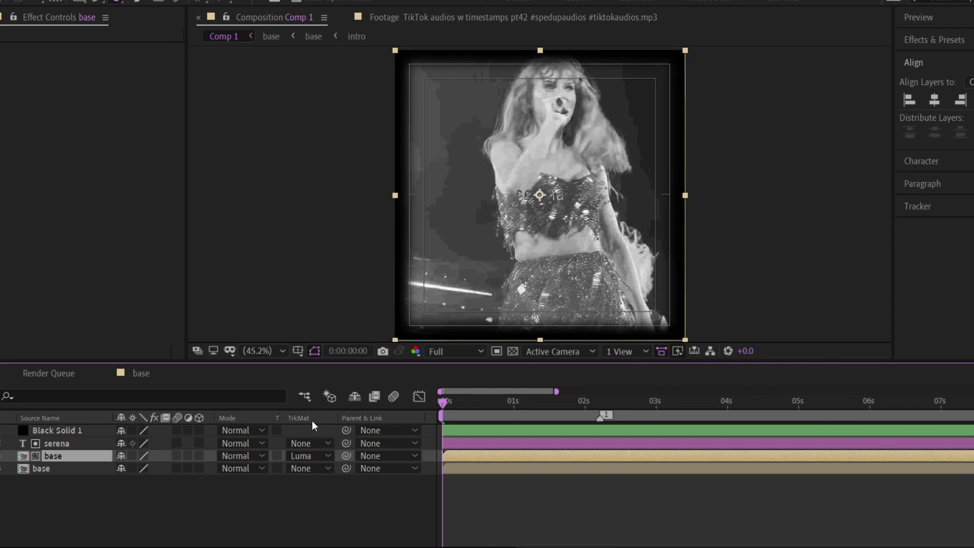
Step: Duplicate then delete copies of Black Solid 1 and serena, and move to about 2 seconds
{"action": "left_click", "coordinate": [493, 442], "text": "ctrl"}
{"action": "left_click", "coordinate": [56, 431]}
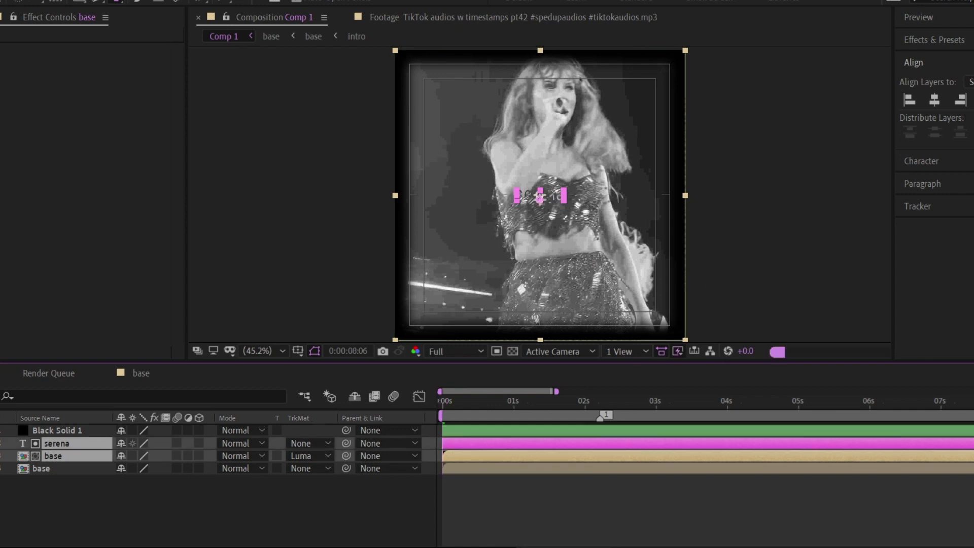
{"action": "key", "text": "ctrl+d"}
{"action": "key", "text": "Delete"}
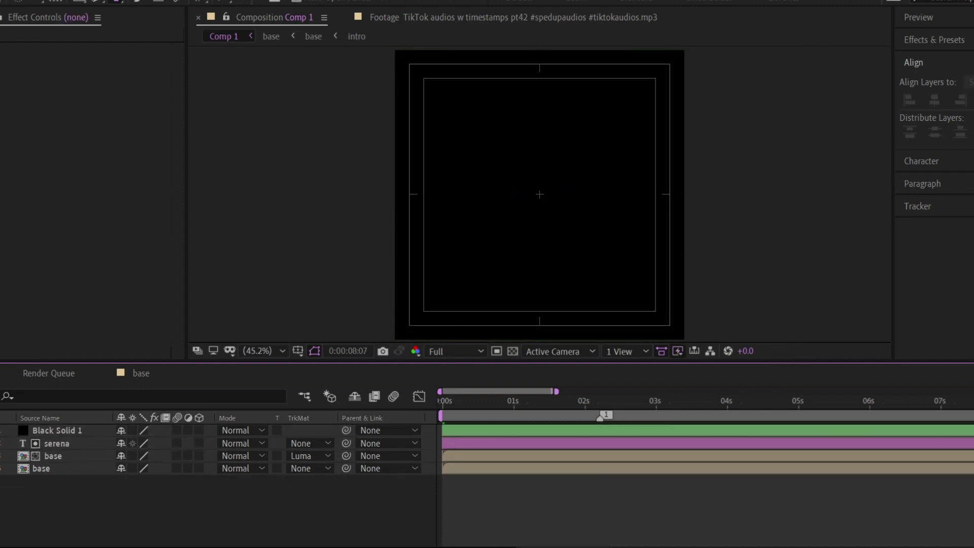
{"action": "left_click", "coordinate": [540, 195]}
{"action": "key", "text": "ctrl+d"}
{"action": "key", "text": "Delete"}
{"action": "left_click_drag", "start_coordinate": [545, 404], "coordinate": [599, 398]}
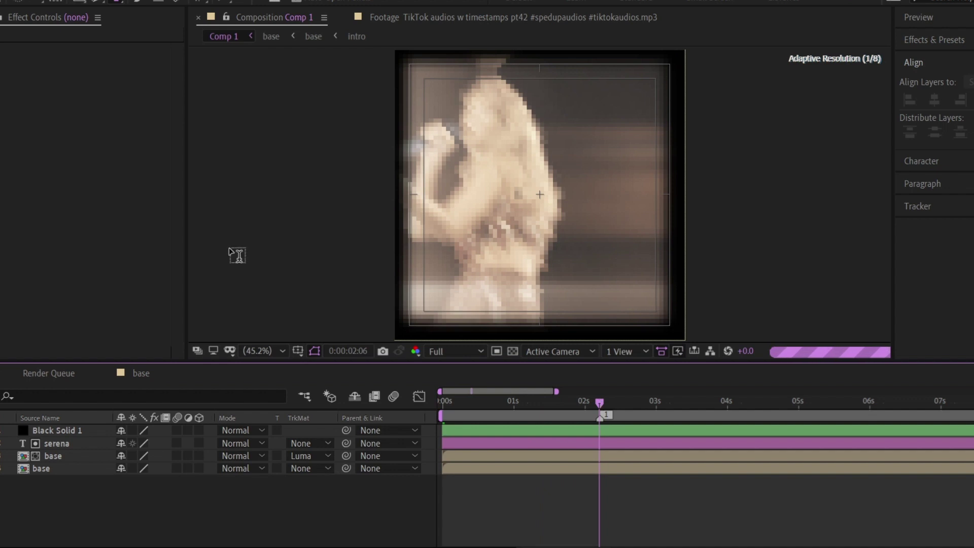
Step: Pre-compose the serena and base layers into a new composition named 'wm'
{"action": "left_click", "coordinate": [666, 443]}
{"action": "left_click", "coordinate": [668, 460], "text": "shift"}
{"action": "right_click", "coordinate": [668, 461]}
{"action": "left_click", "coordinate": [718, 398]}
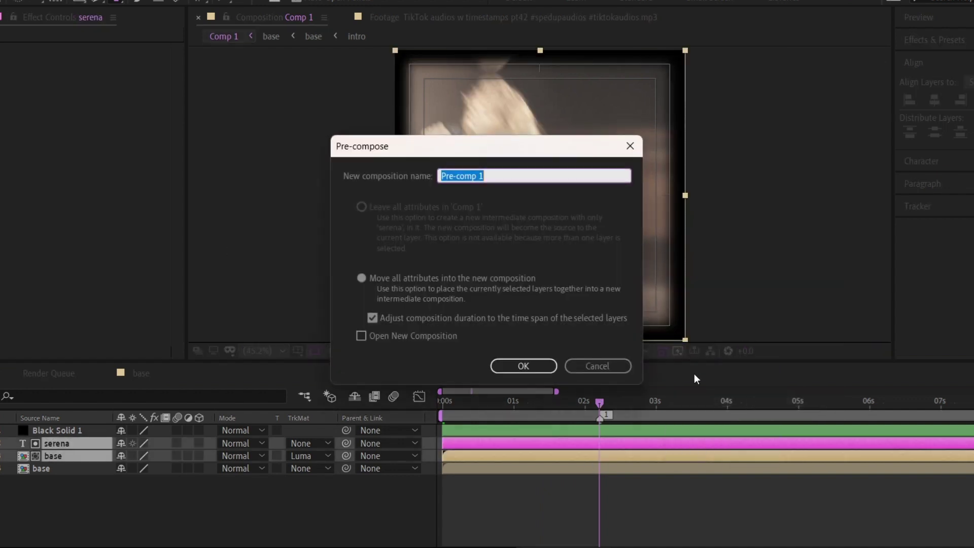
{"action": "type", "text": "wm"}
{"action": "key", "text": "Return"}
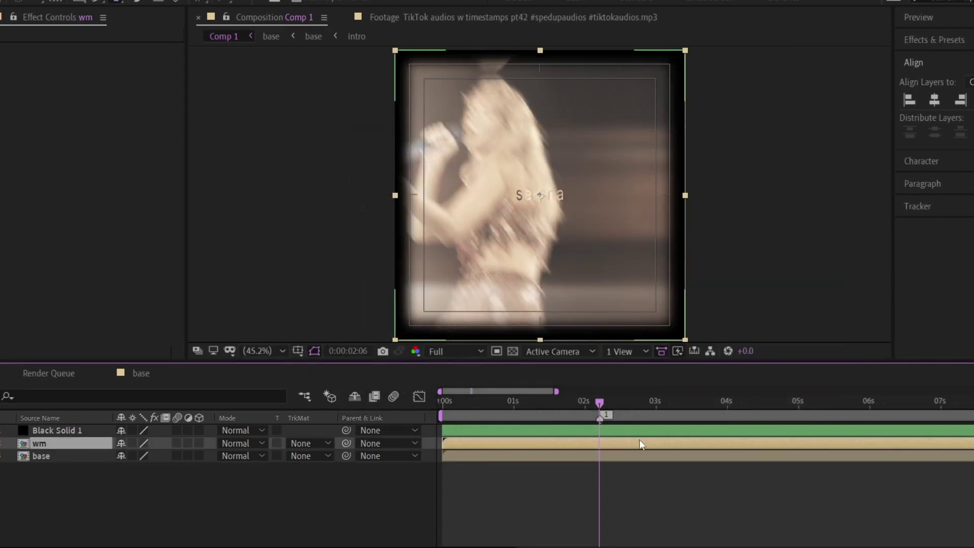
Step: Set the wm layer's vertical position to 1000 to move it to the bottom
{"action": "key", "text": "p"}
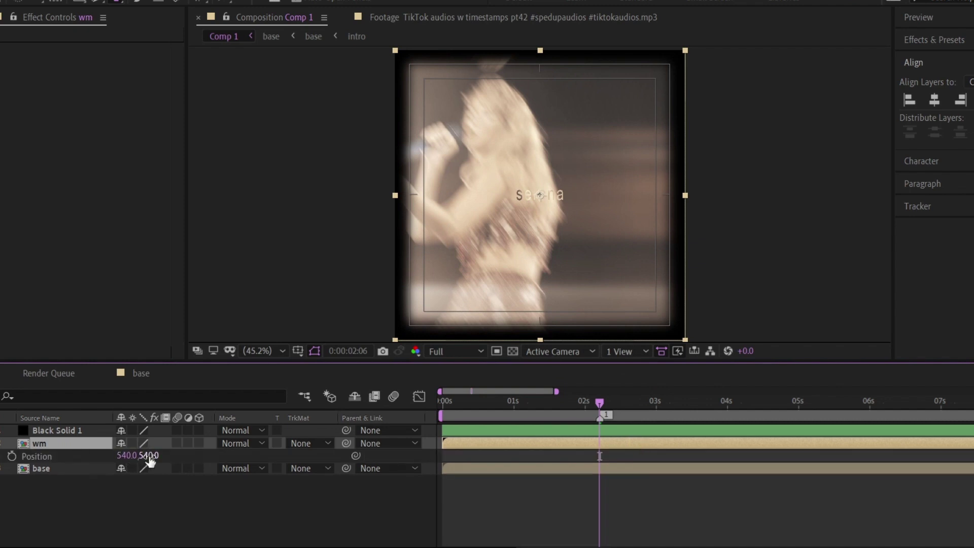
{"action": "left_click", "coordinate": [148, 455]}
{"action": "type", "text": "1000"}
{"action": "key", "text": "Return"}
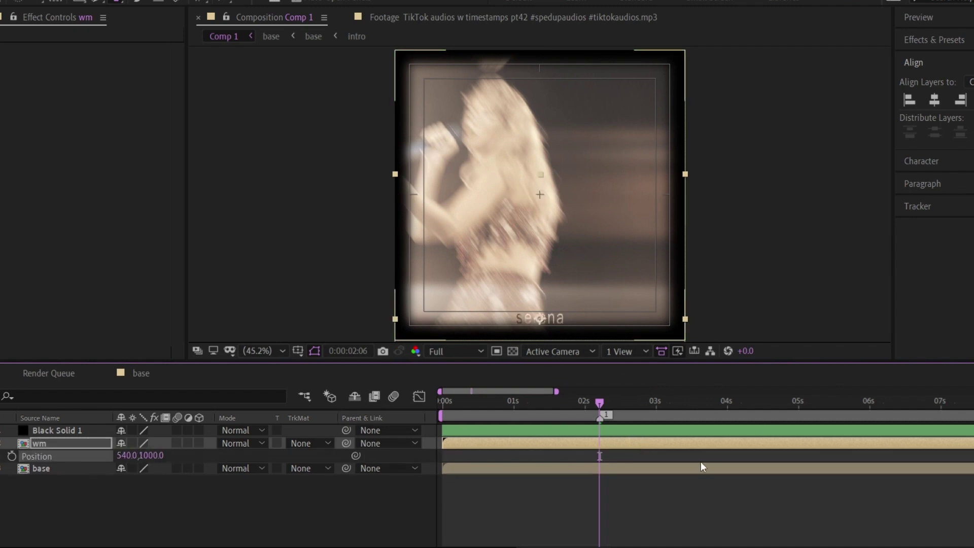
Step: Give wm a Drop Shadow layer style and apply the glow preset
{"action": "right_click", "coordinate": [750, 444]}
{"action": "left_click", "coordinate": [660, 285]}
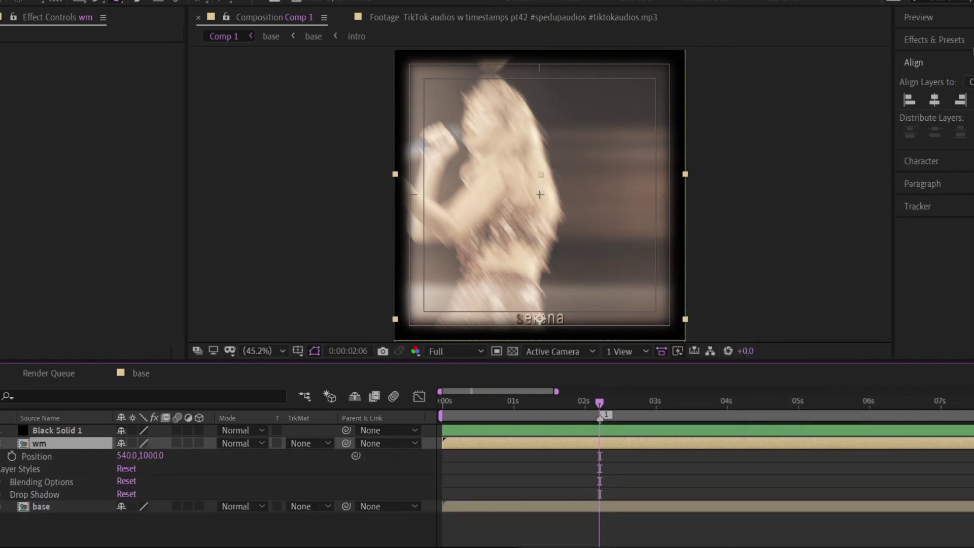
{"action": "left_click", "coordinate": [935, 40]}
{"action": "left_click", "coordinate": [968, 60]}
{"action": "type", "text": "glow"}
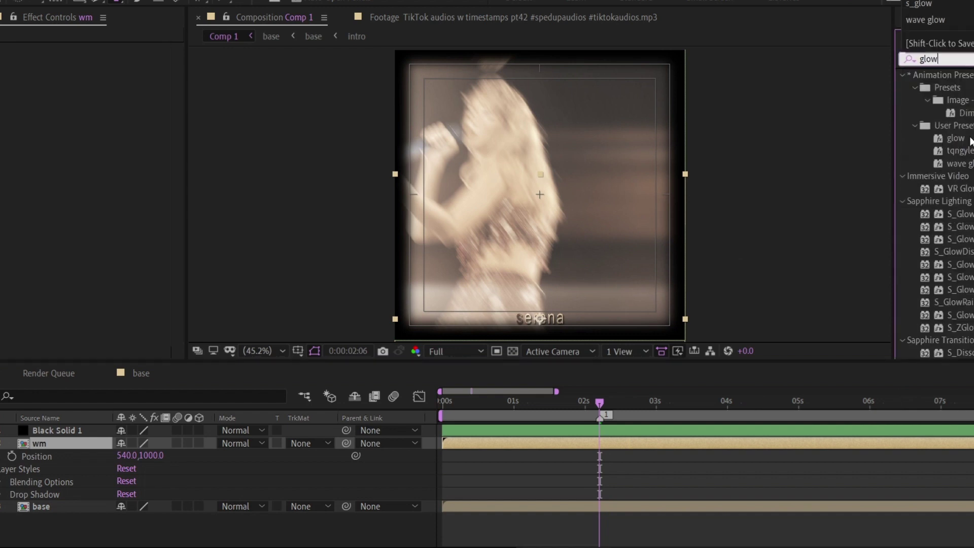
{"action": "left_click_drag", "start_coordinate": [970, 139], "coordinate": [645, 443]}
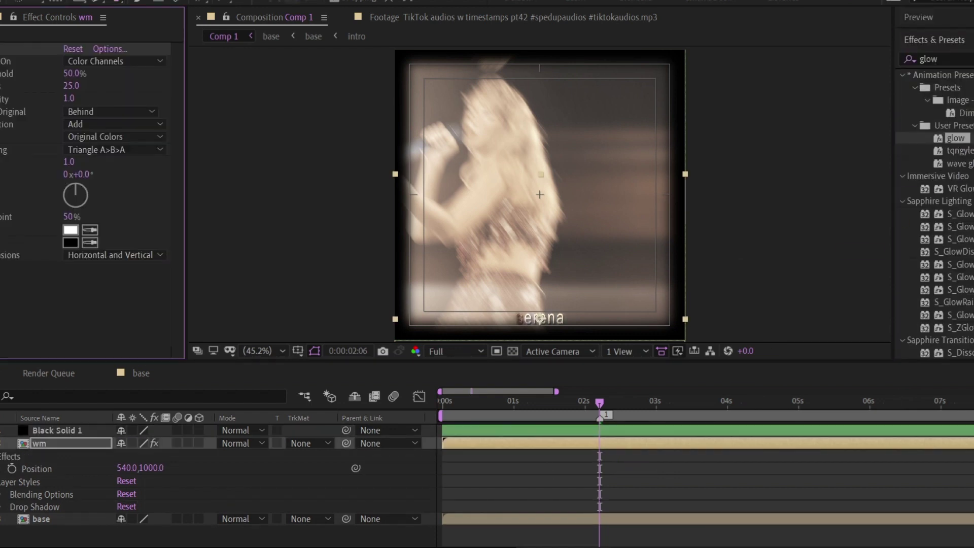
{"action": "key", "text": "u"}
{"action": "left_click_drag", "start_coordinate": [600, 402], "coordinate": [443, 403]}
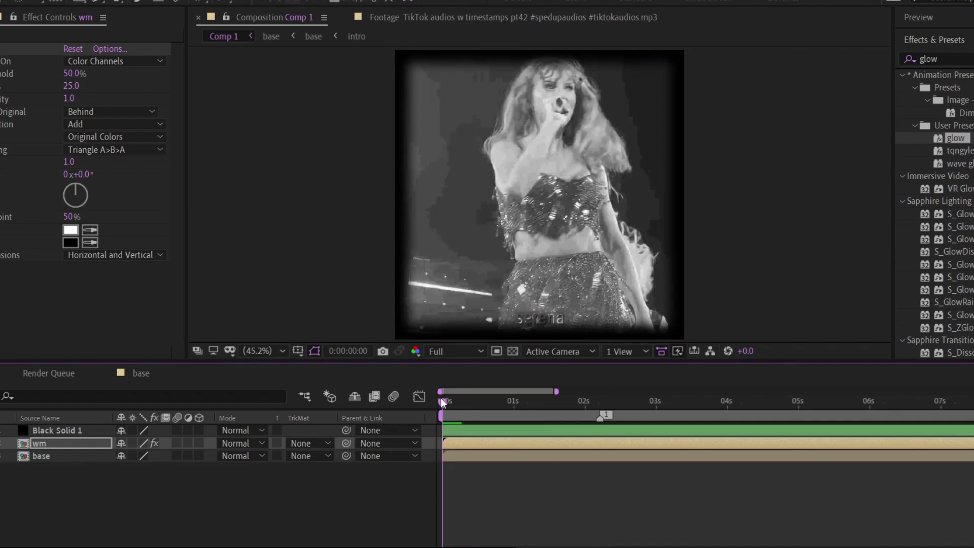
Step: Preview the composition, replaying from about two seconds, then return to the first frame
{"action": "key", "text": "space"}
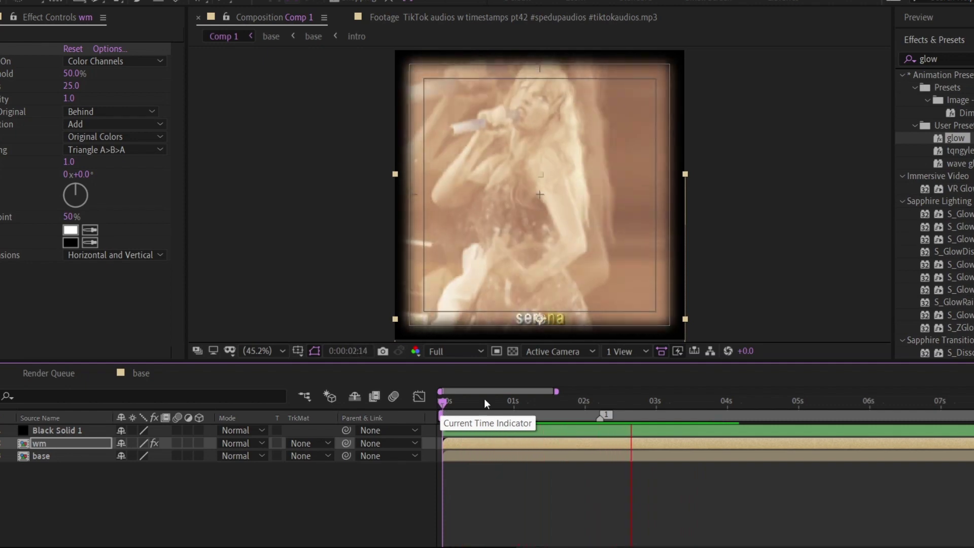
{"action": "left_click", "coordinate": [601, 402]}
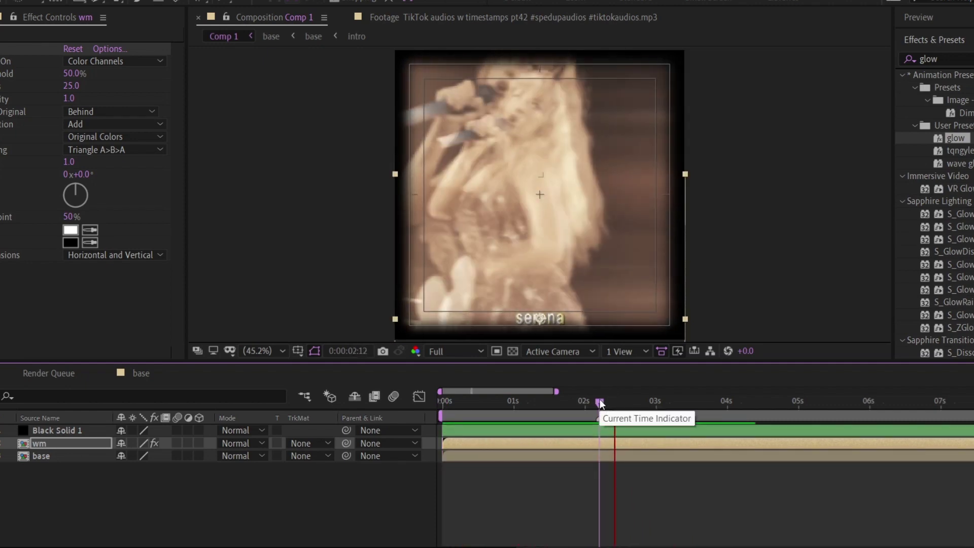
{"action": "key", "text": "space"}
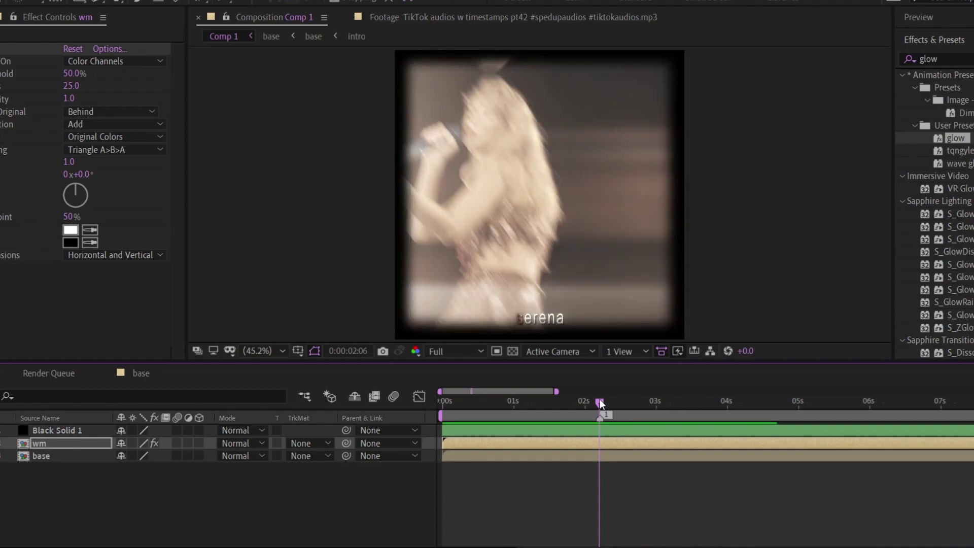
{"action": "key", "text": "space"}
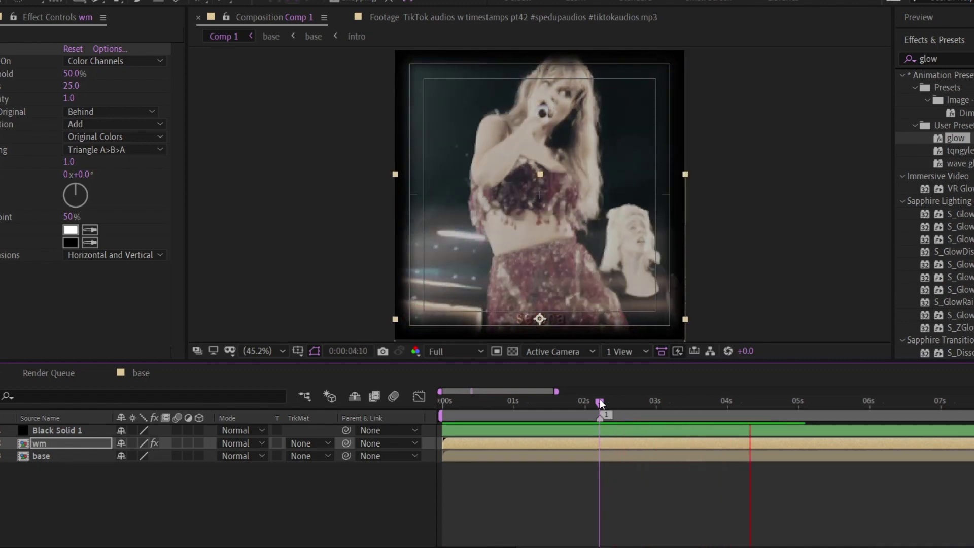
{"action": "left_click_drag", "start_coordinate": [600, 402], "coordinate": [419, 415]}
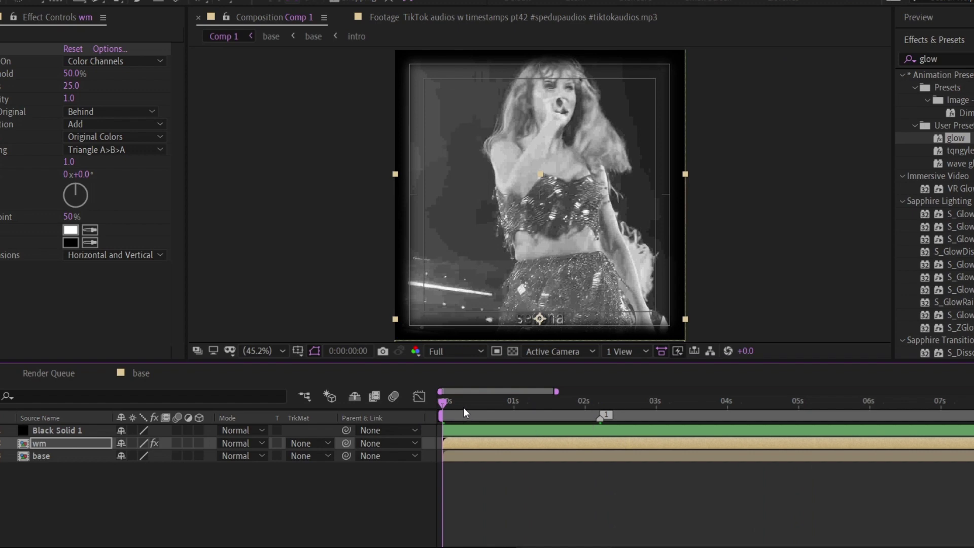
Step: Scrub to 0:00:02:26 and add Comp 1 to the render queue
{"action": "left_click", "coordinate": [638, 429]}
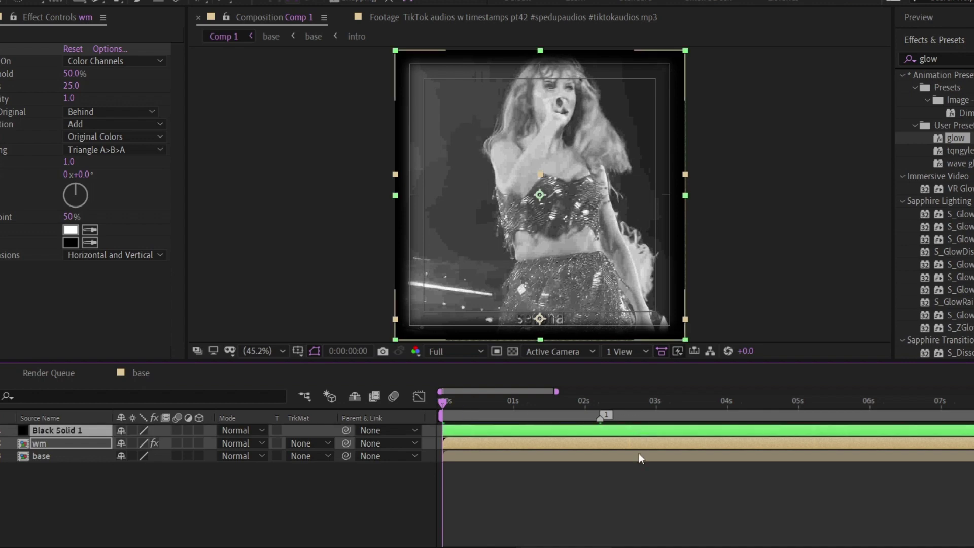
{"action": "left_click", "coordinate": [632, 479]}
{"action": "left_click_drag", "start_coordinate": [635, 401], "coordinate": [647, 401]}
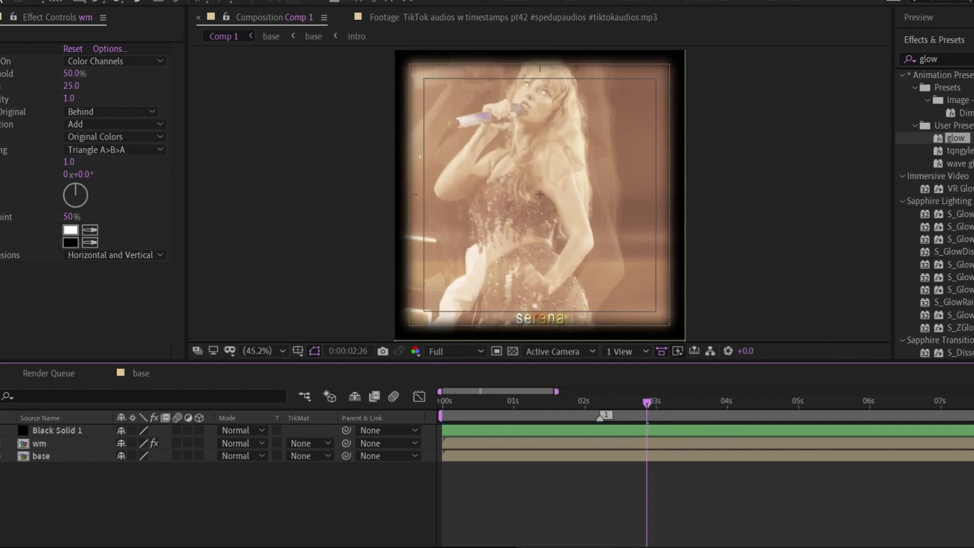
{"action": "left_click", "coordinate": [20, 1]}
{"action": "left_click", "coordinate": [93, 100]}
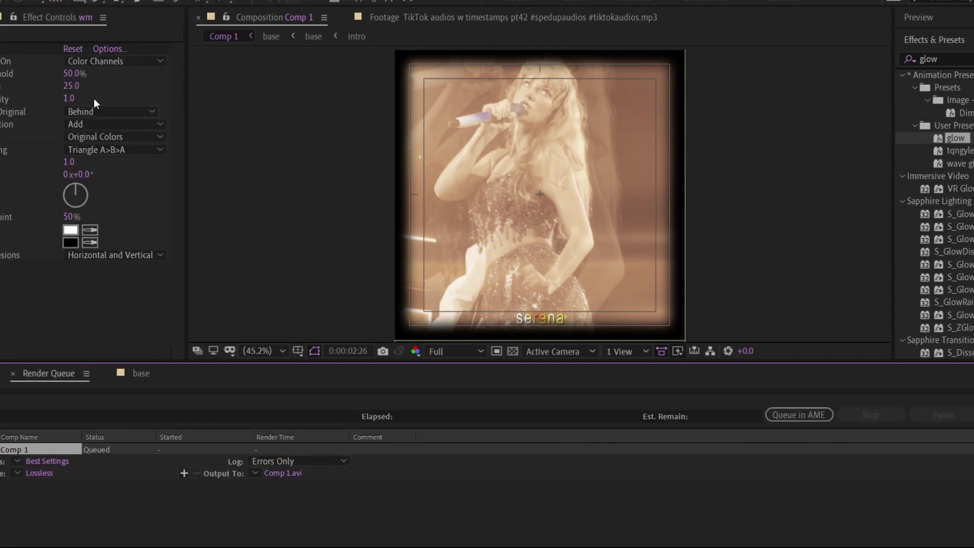
Step: Point the Comp 1 render output to tayeras13.avi and save the project
{"action": "left_click", "coordinate": [289, 474]}
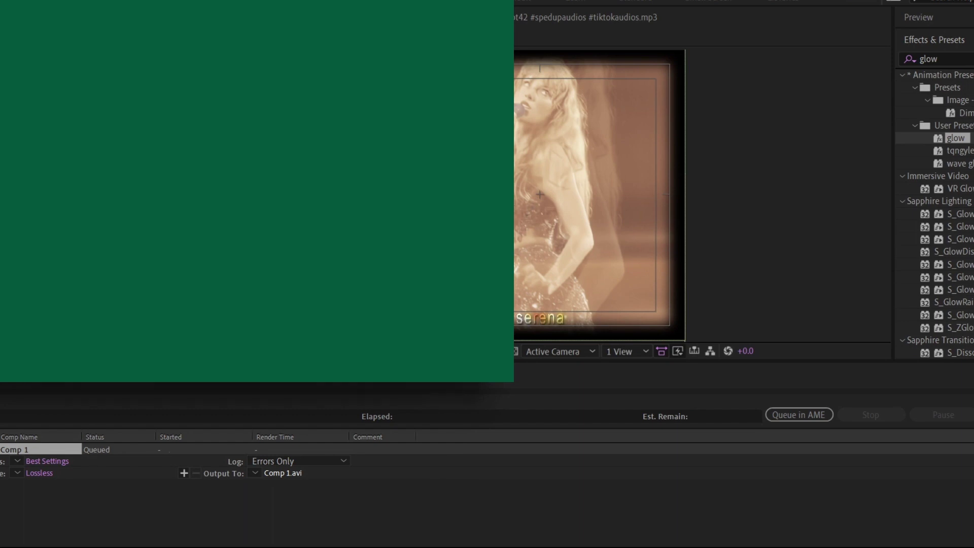
{"action": "key", "text": "Return"}
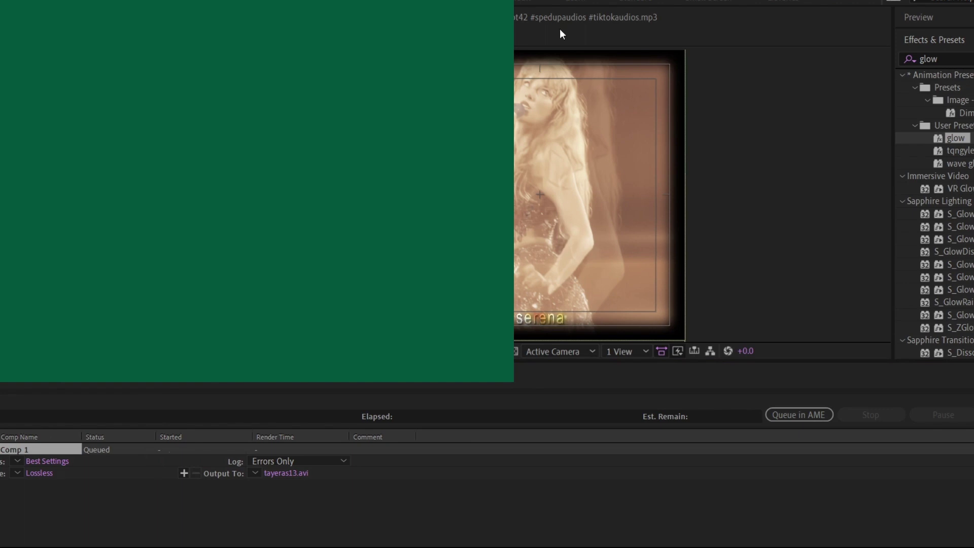
{"action": "key", "text": "Escape"}
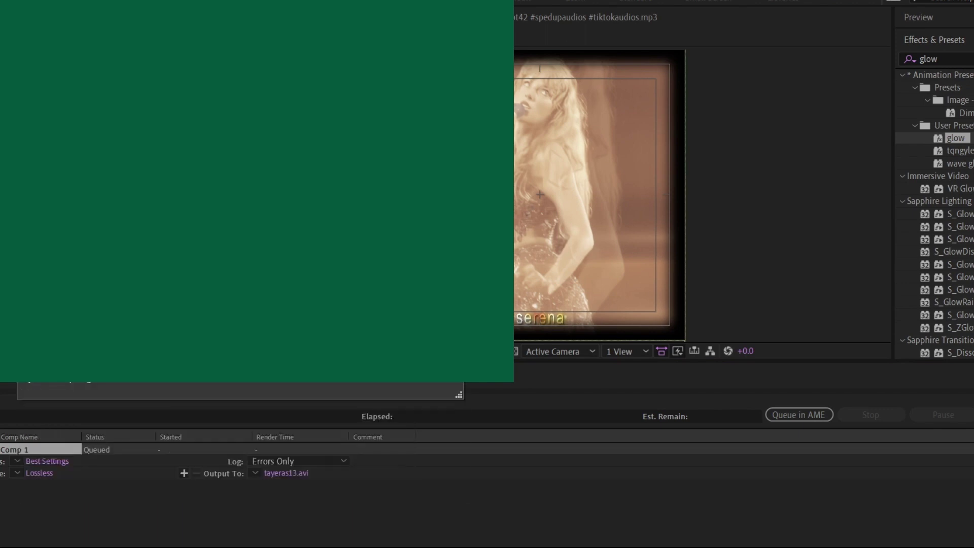
{"action": "key", "text": "Return"}
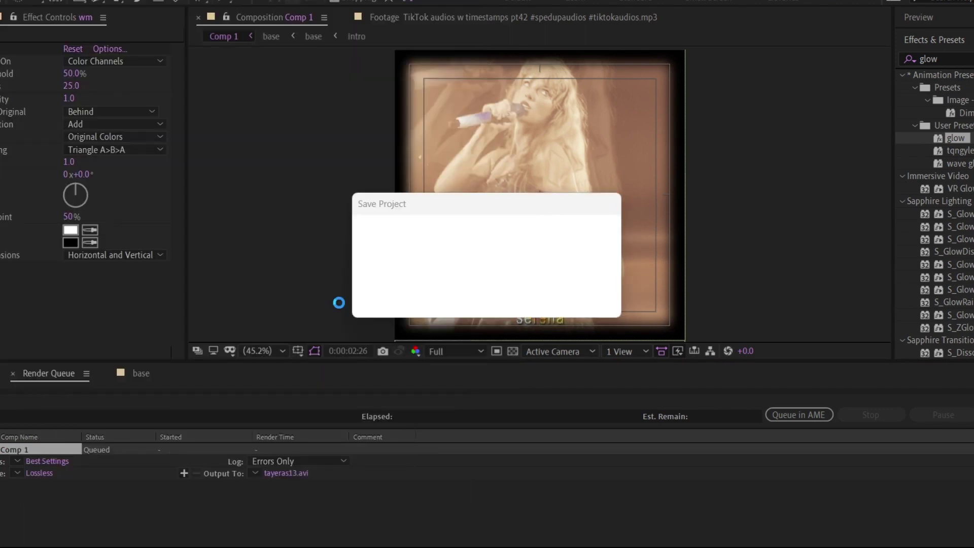